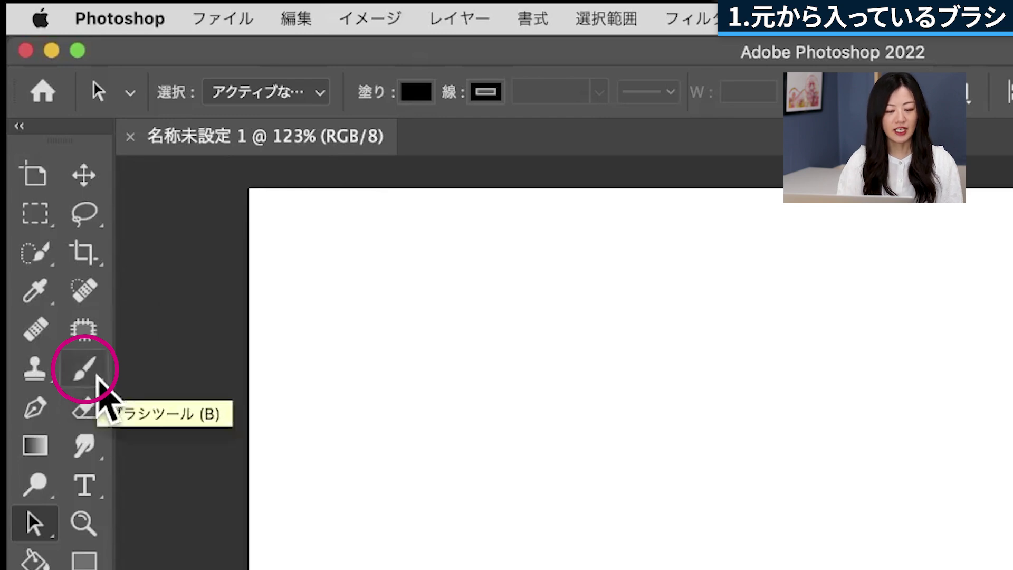
Switch to the regular Brush tool from the brush tool group
{"action": "left_click", "coordinate": [84, 375]}
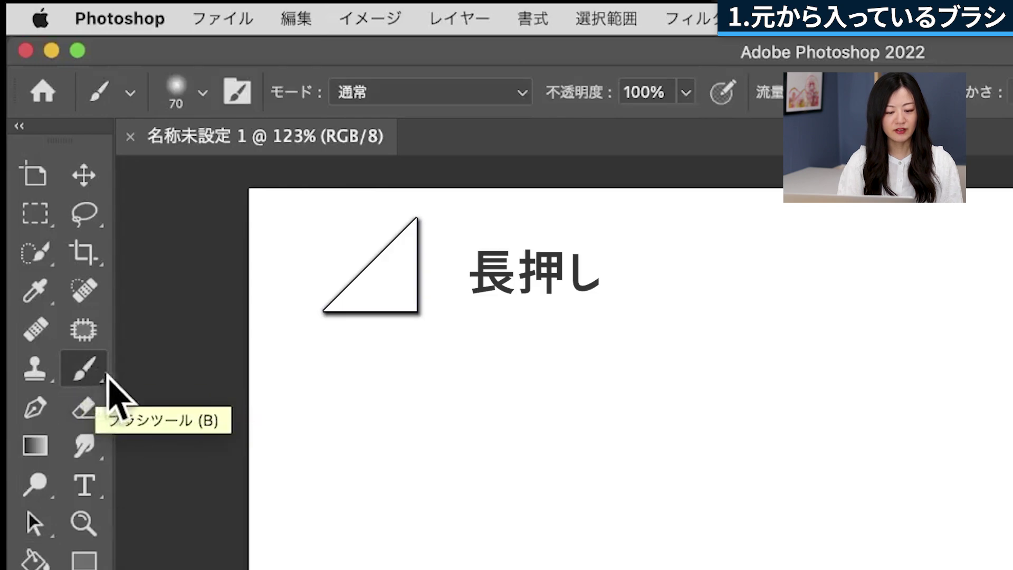
{"action": "left_click", "coordinate": [97, 375]}
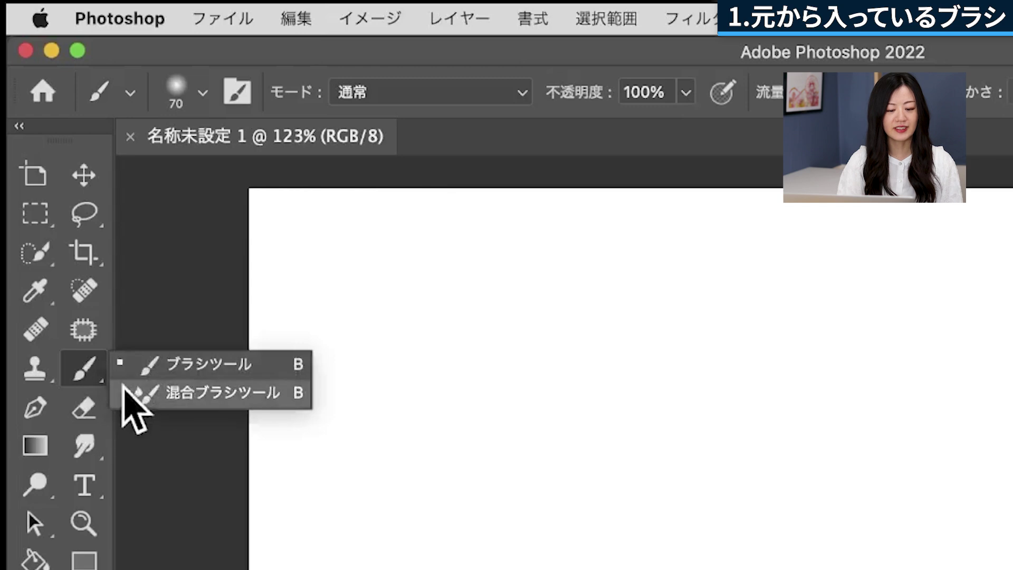
{"action": "left_click", "coordinate": [153, 364]}
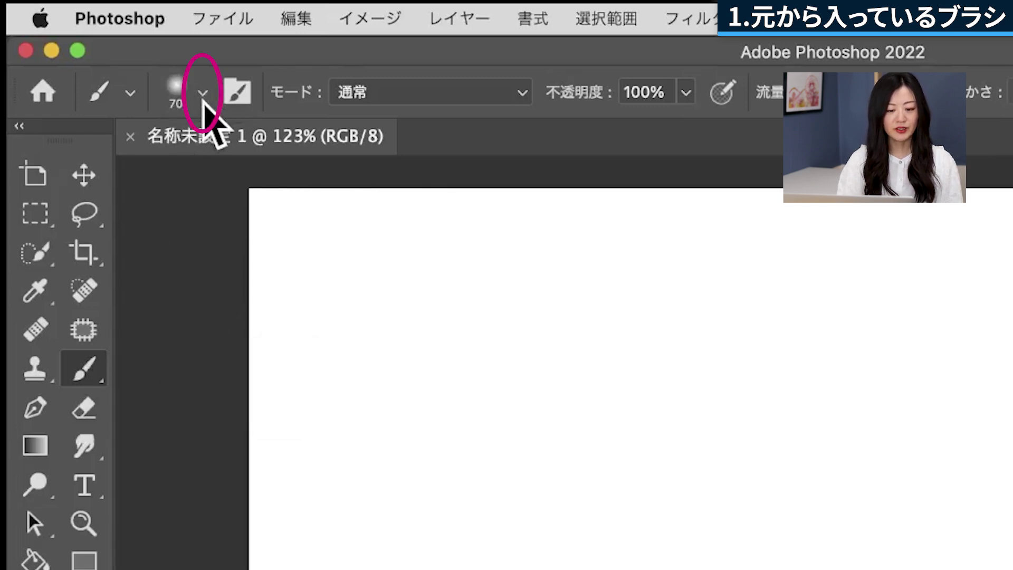
Expand Legacy Brushes > Legacy Brushes in the brush preset picker
{"action": "left_click", "coordinate": [203, 97]}
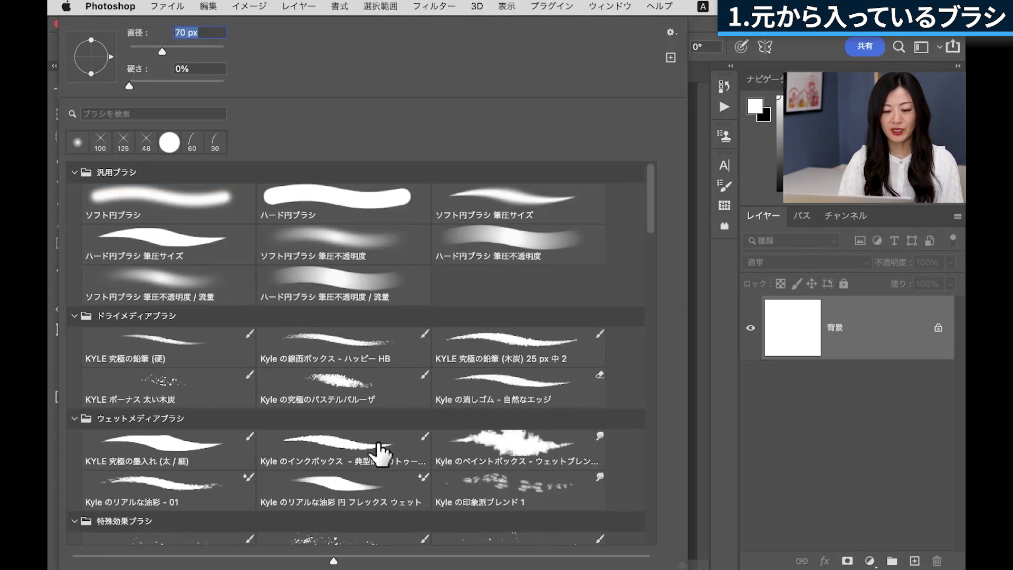
{"action": "scroll", "coordinate": [380, 452], "scroll_direction": "down", "scroll_amount": 2}
{"action": "scroll", "coordinate": [373, 452], "scroll_direction": "down", "scroll_amount": 5}
{"action": "scroll", "coordinate": [380, 452], "scroll_direction": "down", "scroll_amount": 5}
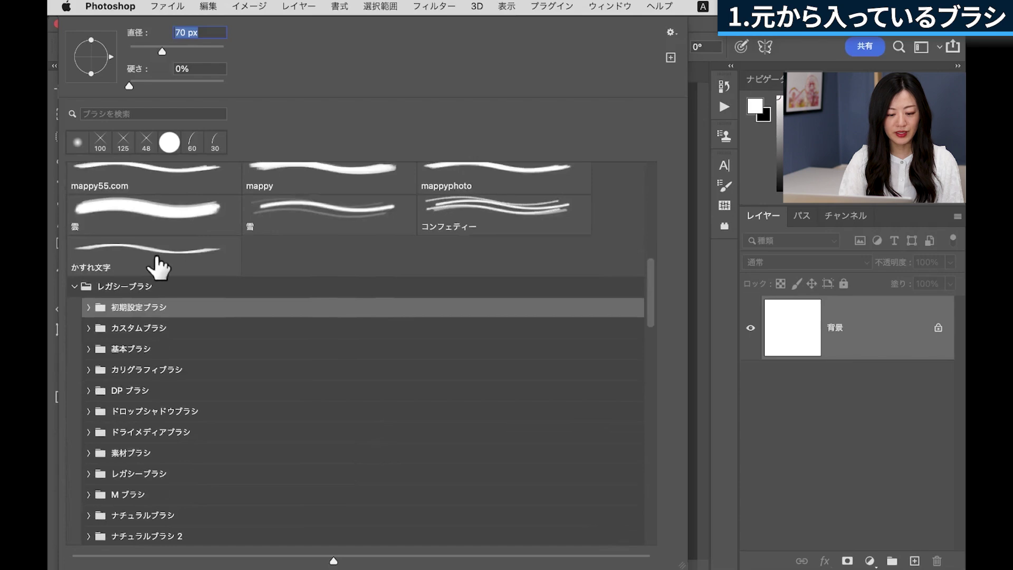
{"action": "left_click", "coordinate": [85, 286]}
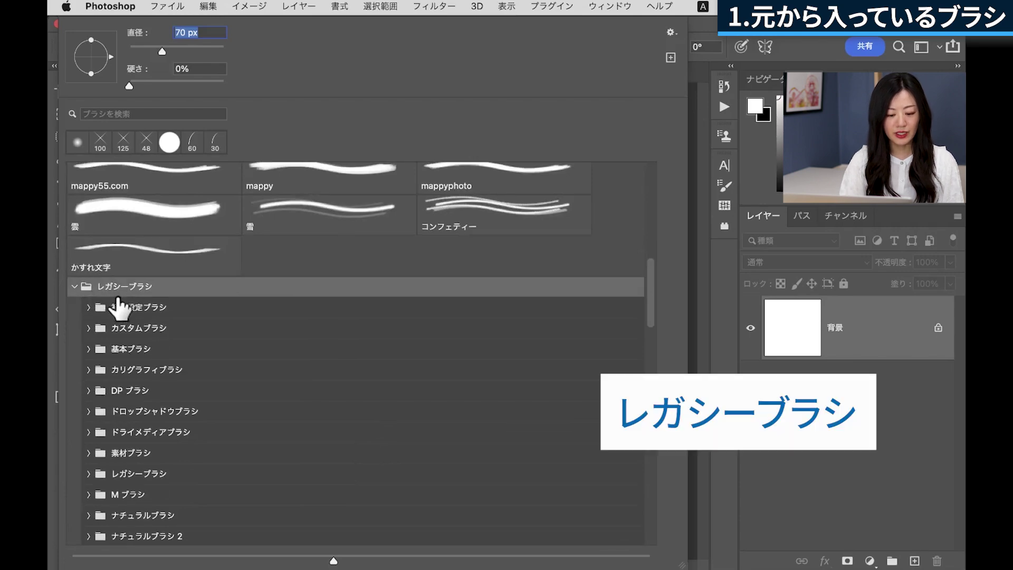
{"action": "scroll", "coordinate": [118, 305], "scroll_direction": "down", "scroll_amount": 3}
{"action": "scroll", "coordinate": [118, 306], "scroll_direction": "down", "scroll_amount": 2}
{"action": "left_click", "coordinate": [88, 324]}
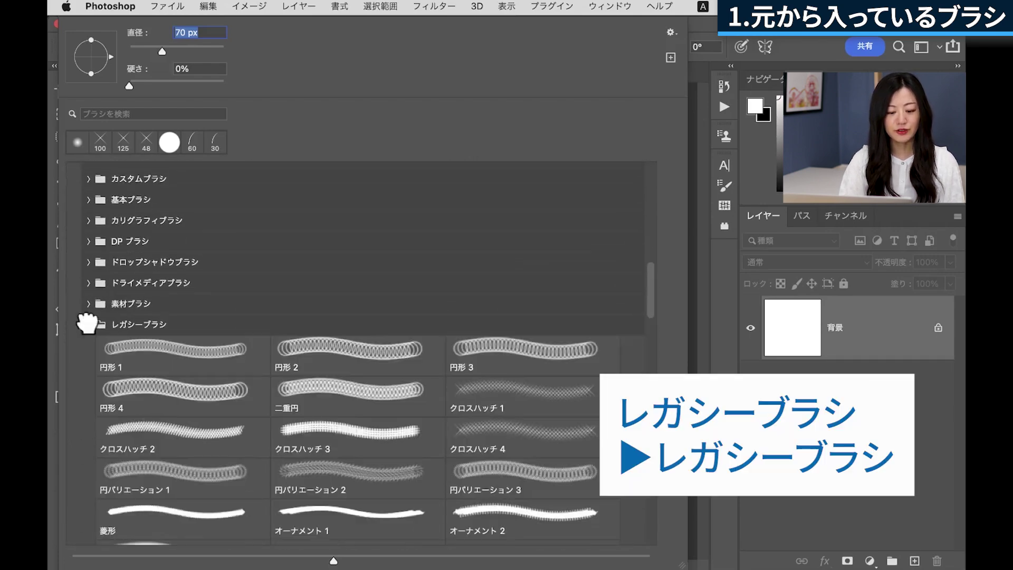
Pick the 星のきらめき (大) sparkle brush and close the preset list
{"action": "scroll", "coordinate": [311, 407], "scroll_direction": "down", "scroll_amount": 5}
{"action": "scroll", "coordinate": [311, 410], "scroll_direction": "down", "scroll_amount": 2}
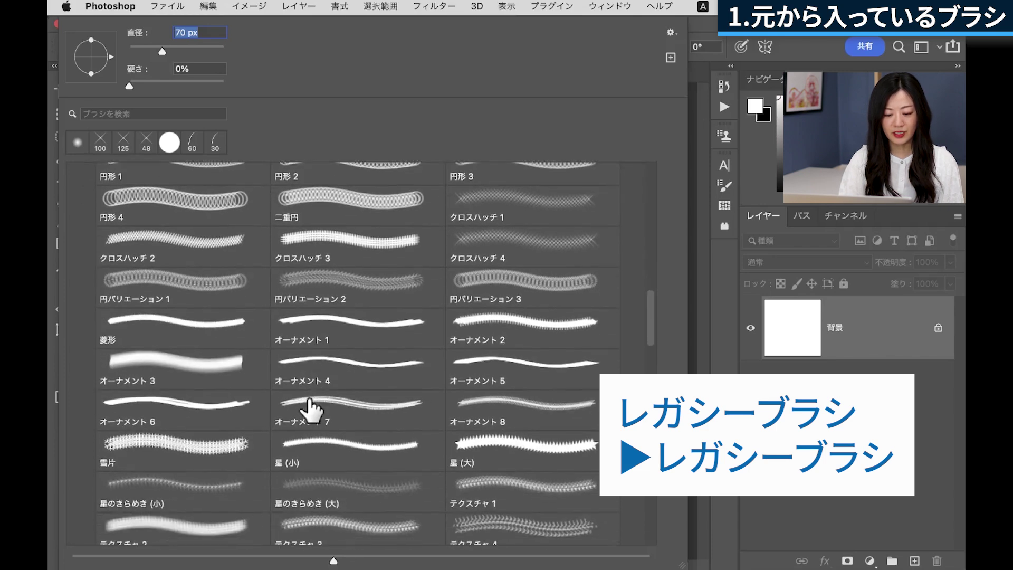
{"action": "scroll", "coordinate": [312, 409], "scroll_direction": "down", "scroll_amount": 5}
{"action": "left_click", "coordinate": [367, 355]}
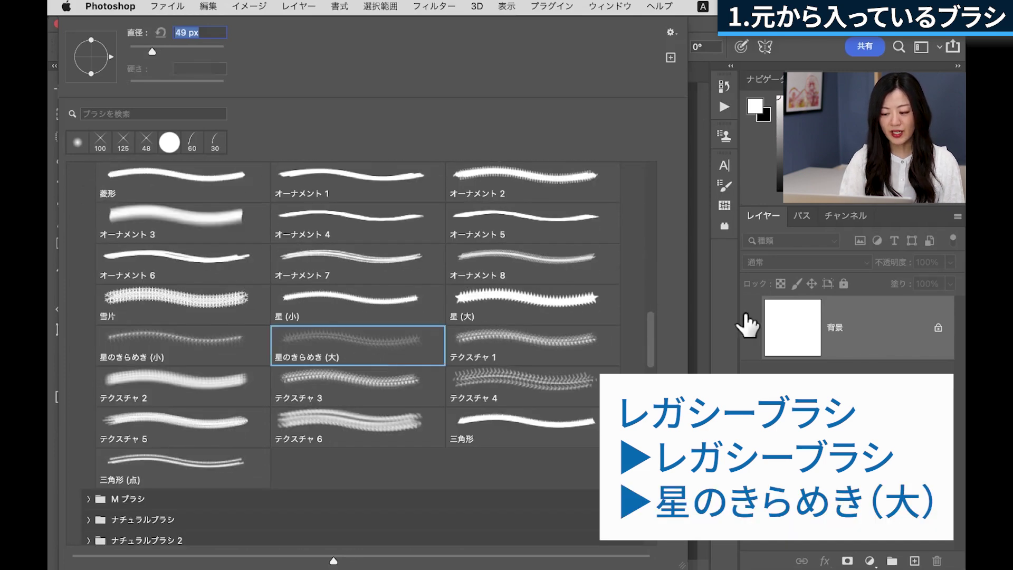
{"action": "left_click", "coordinate": [722, 314]}
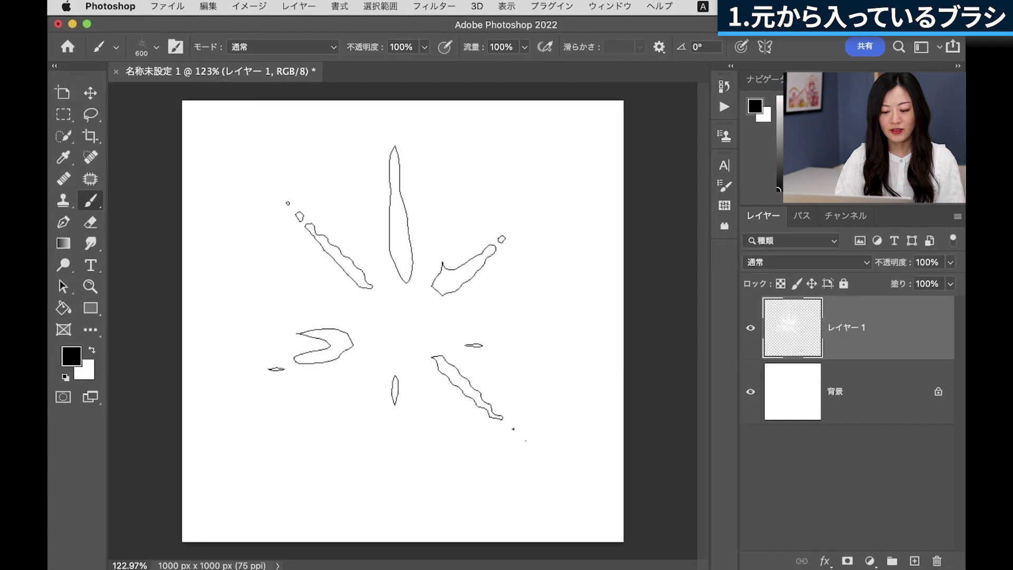
Stamp a soft grey 星のきらめき sparkle onto レイヤー 1, then reopen the brush presets
{"action": "left_click", "coordinate": [390, 303]}
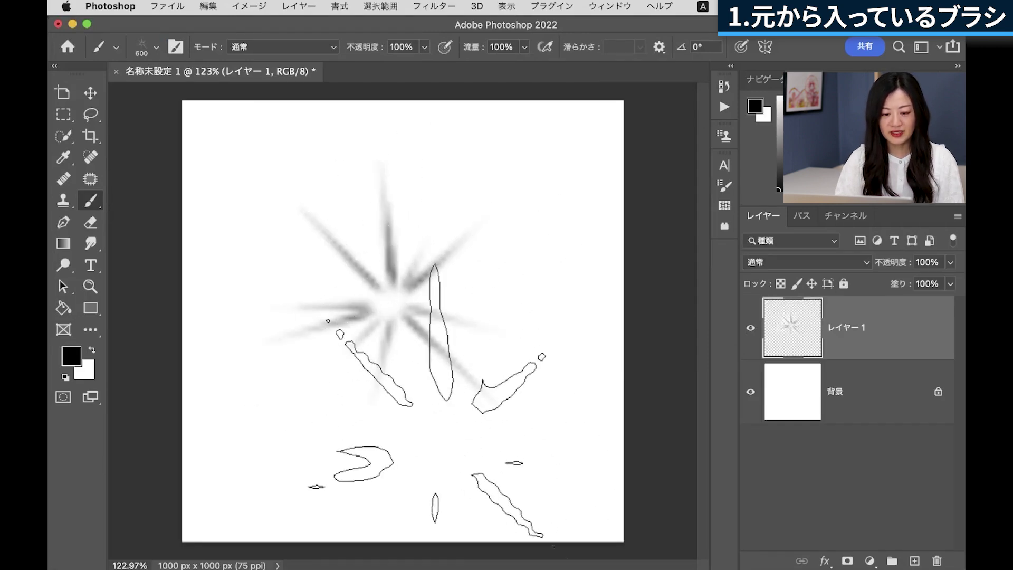
{"action": "left_click", "coordinate": [157, 47]}
{"action": "scroll", "coordinate": [213, 273], "scroll_direction": "up", "scroll_amount": 2}
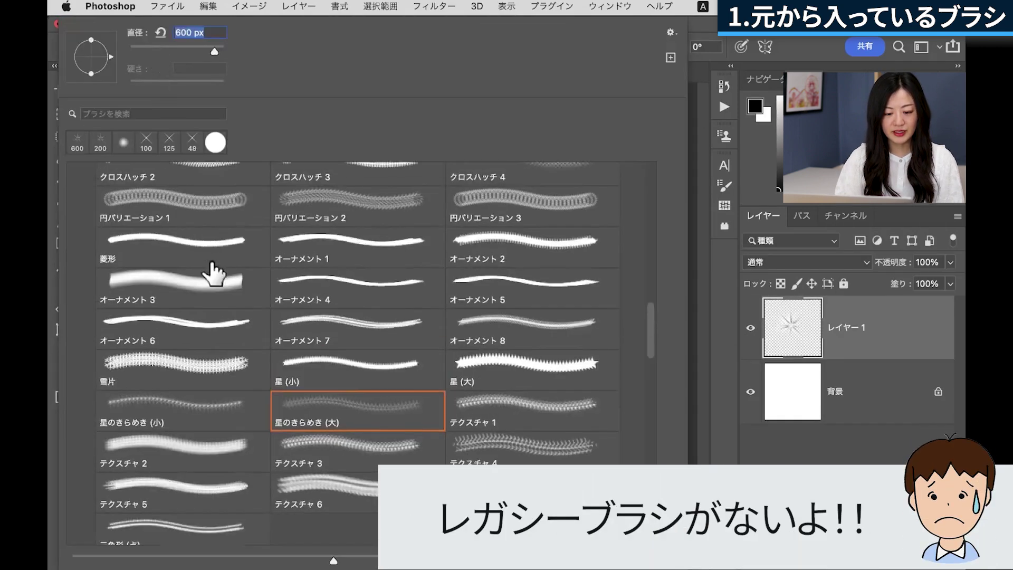
{"action": "scroll", "coordinate": [212, 273], "scroll_direction": "up", "scroll_amount": 2}
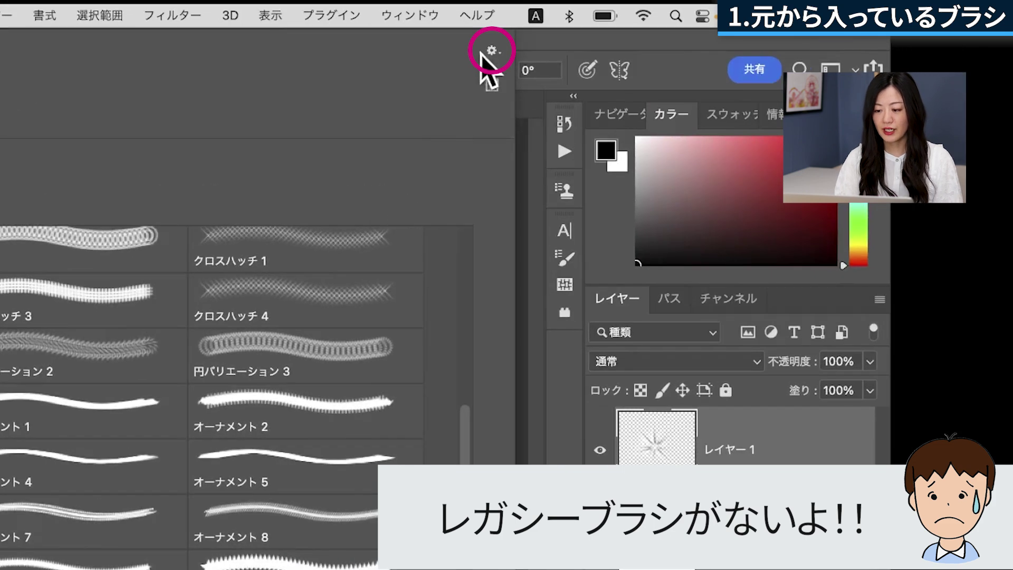
Check the brush picker's Import Brushes option, then return Home to start a new document
{"action": "left_click", "coordinate": [491, 50]}
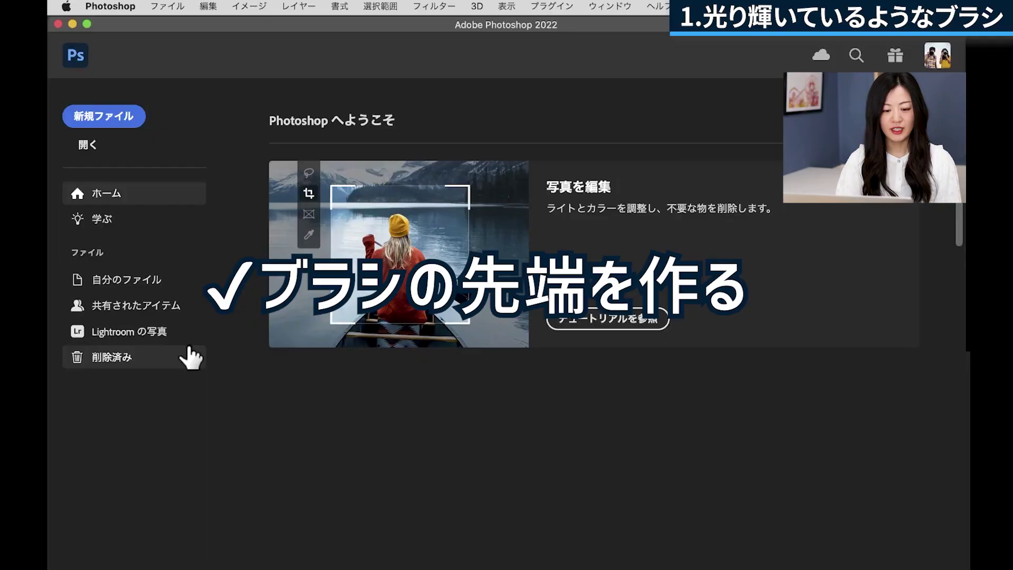
{"action": "left_click", "coordinate": [125, 124]}
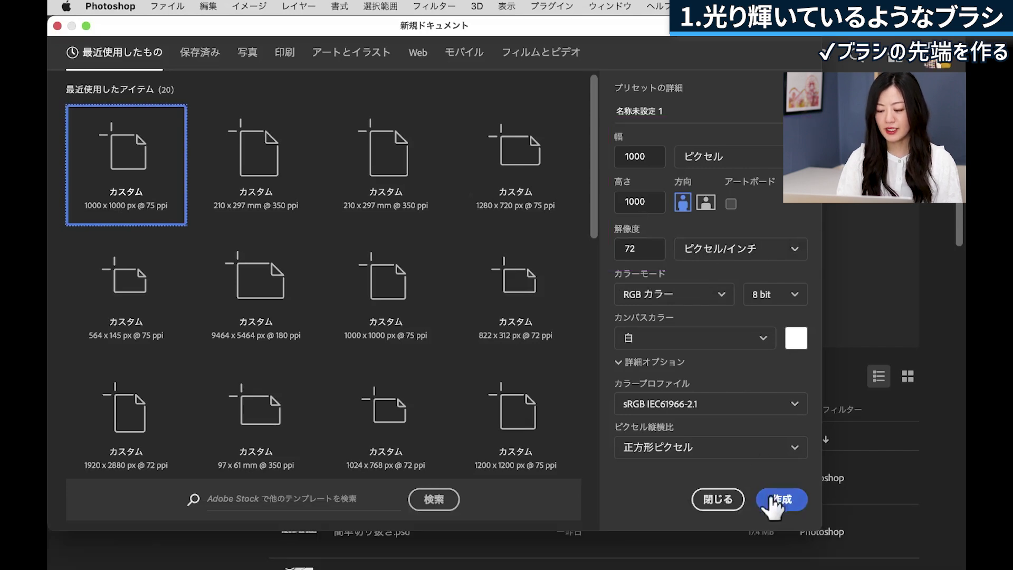
Create the blank 1000 x 1000 px white document and select the Brush tool
{"action": "left_click", "coordinate": [786, 505]}
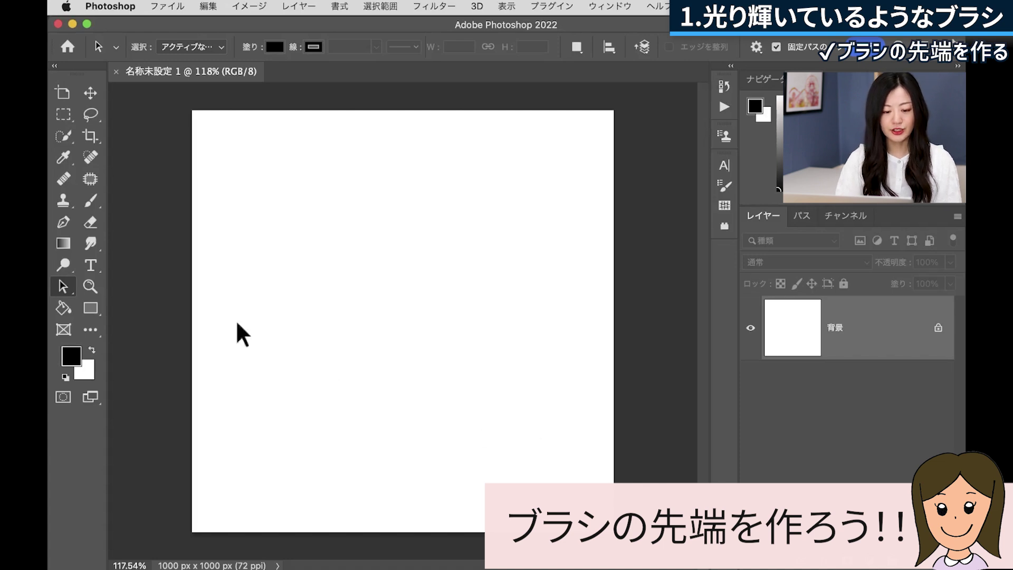
{"action": "left_click", "coordinate": [93, 202]}
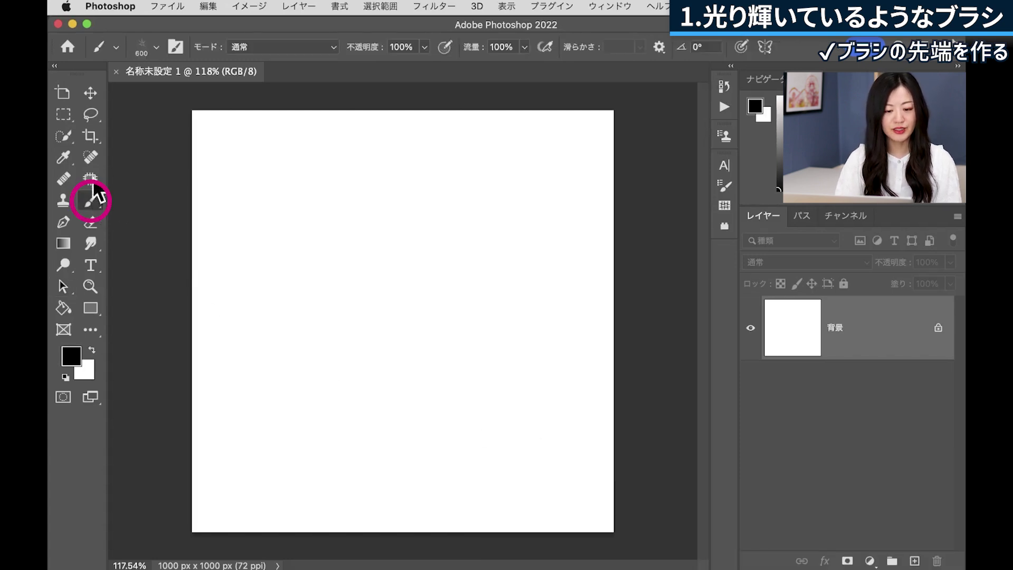
Load the legacy クロスハッチ4 brush tip at 48 px and add an empty レイヤー 1
{"action": "left_click", "coordinate": [156, 48]}
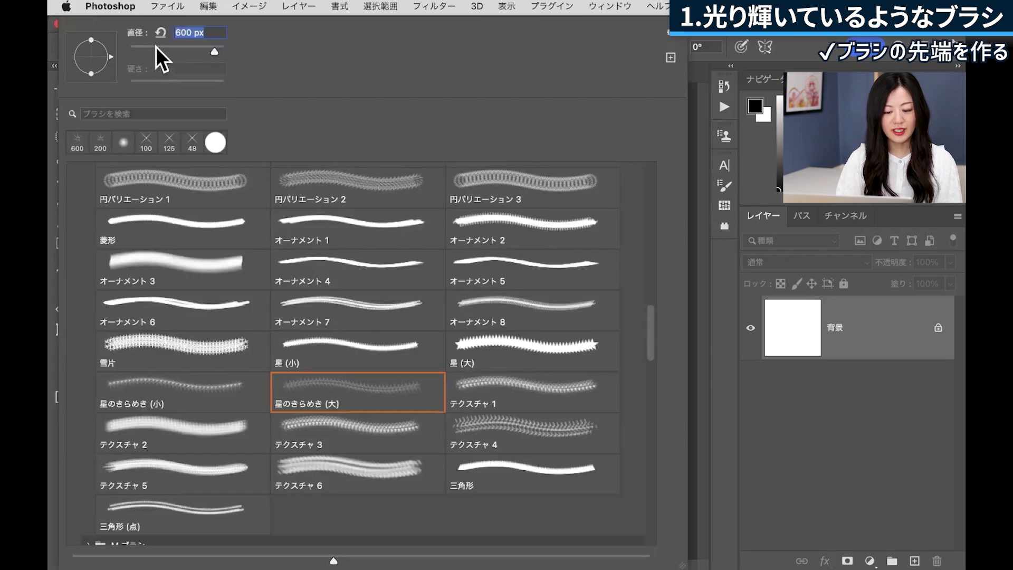
{"action": "scroll", "coordinate": [268, 318], "scroll_direction": "up", "scroll_amount": 3}
{"action": "scroll", "coordinate": [268, 318], "scroll_direction": "up", "scroll_amount": 3}
{"action": "scroll", "coordinate": [267, 252], "scroll_direction": "up", "scroll_amount": 2}
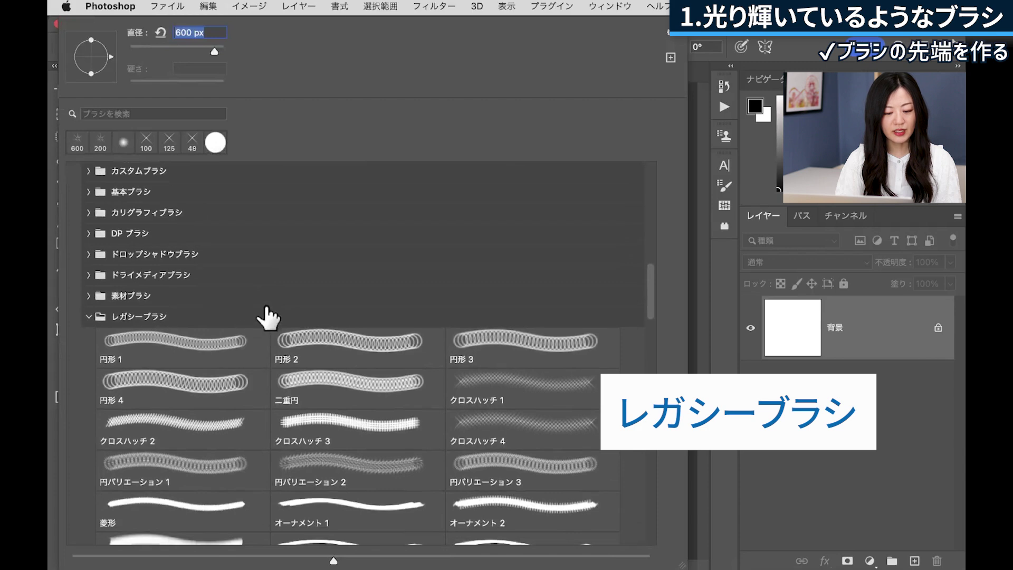
{"action": "left_click", "coordinate": [178, 318]}
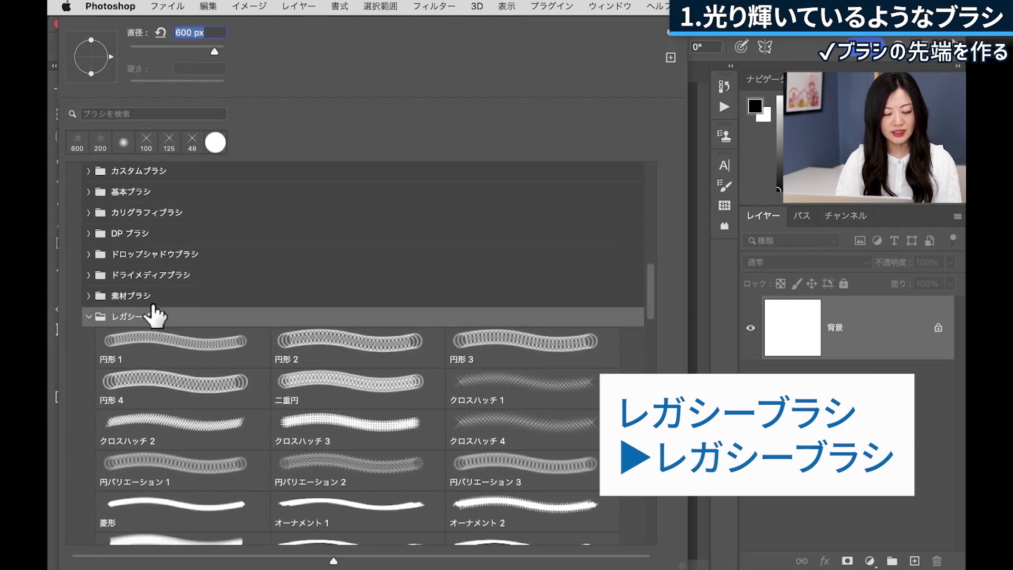
{"action": "scroll", "coordinate": [149, 344], "scroll_direction": "down", "scroll_amount": 1}
{"action": "scroll", "coordinate": [149, 344], "scroll_direction": "down", "scroll_amount": 2}
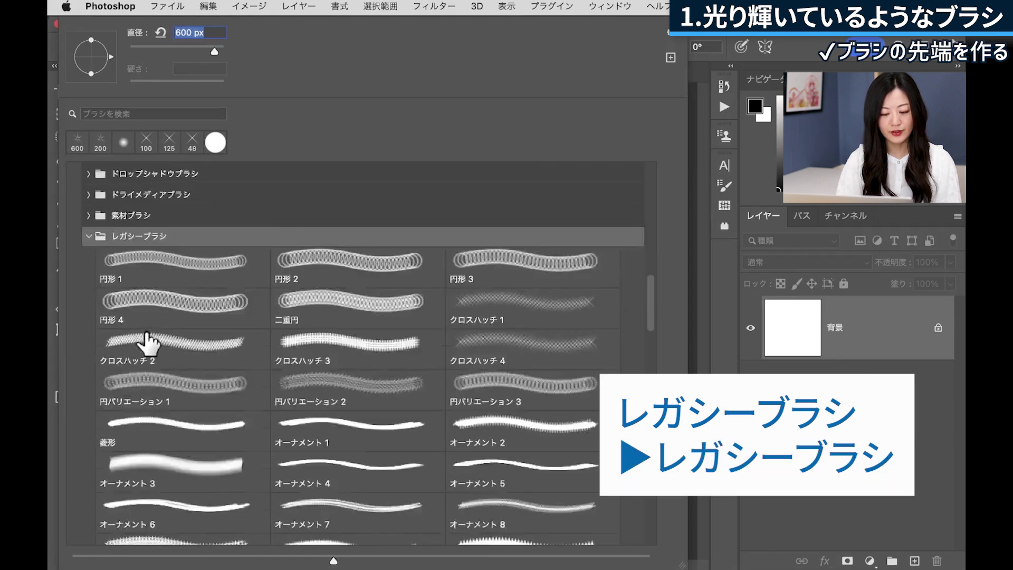
{"action": "scroll", "coordinate": [148, 343], "scroll_direction": "down", "scroll_amount": 1}
{"action": "left_click", "coordinate": [543, 338]}
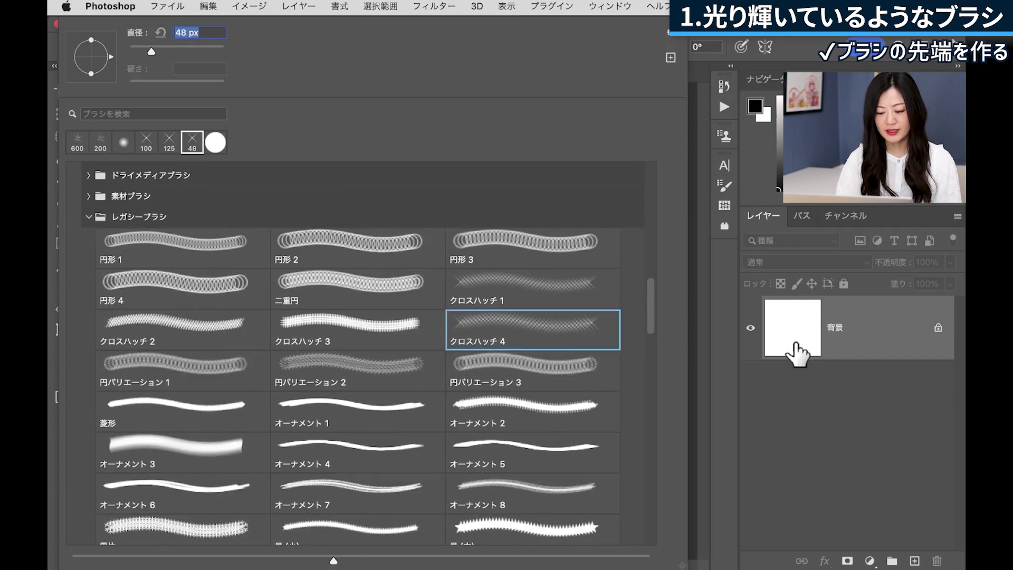
{"action": "left_click", "coordinate": [759, 407]}
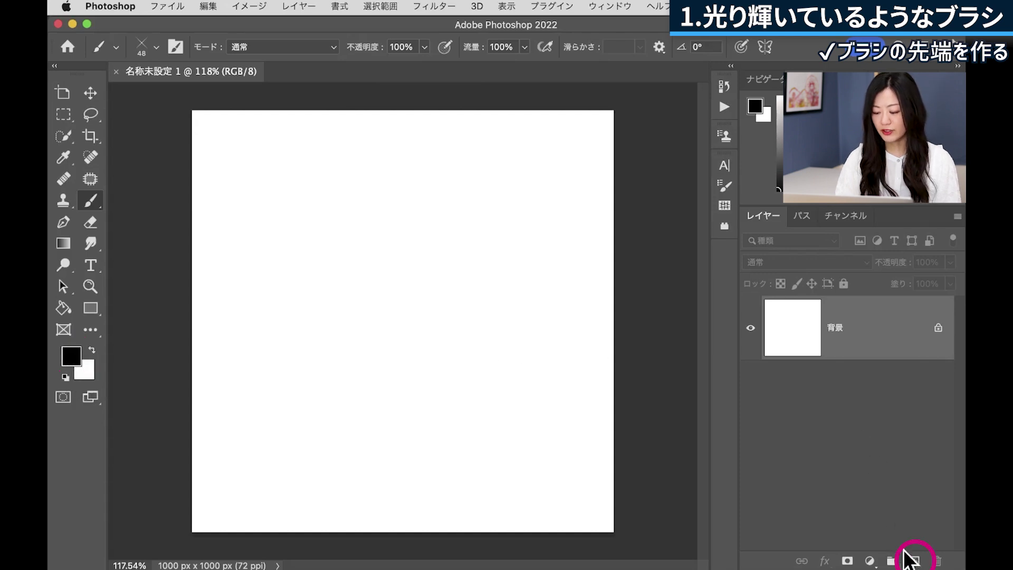
{"action": "left_click", "coordinate": [914, 560]}
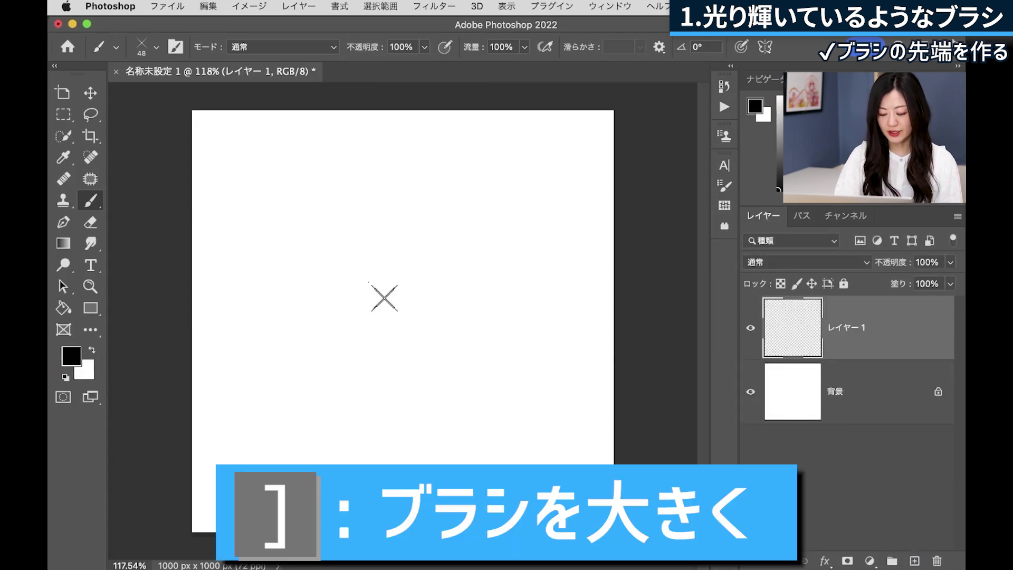
Stamp a 300 px soft X on レイヤー 1, then try a -45° cross on new レイヤー 2 and undo it
{"action": "key", "text": "bracketright"}
{"action": "key", "text": "bracketright"}
{"action": "key", "text": "bracketright"}
{"action": "key", "text": "bracketright"}
{"action": "key", "text": "bracketright"}
{"action": "key", "text": "bracketright"}
{"action": "left_click", "coordinate": [392, 306]}
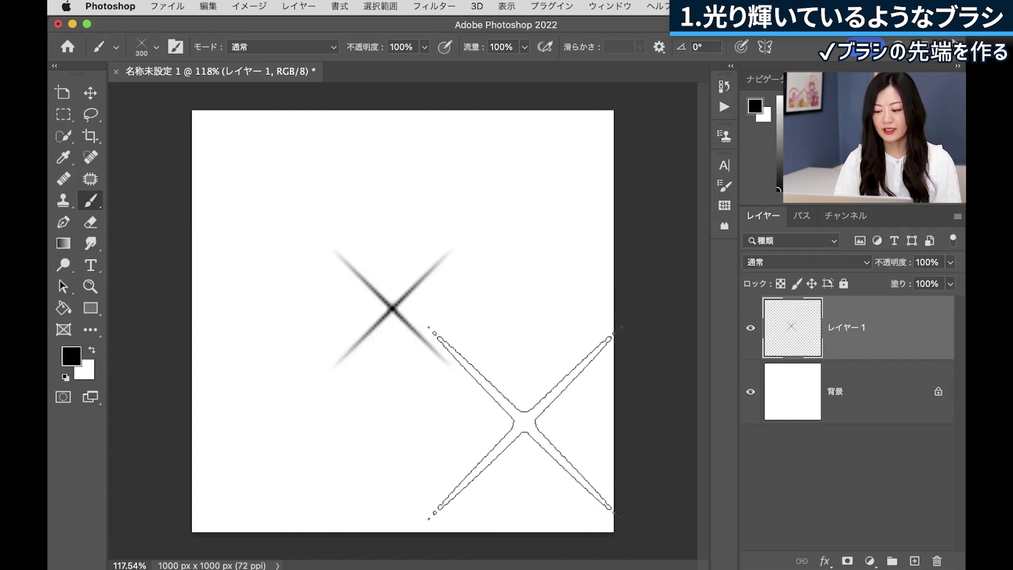
{"action": "left_click", "coordinate": [915, 561]}
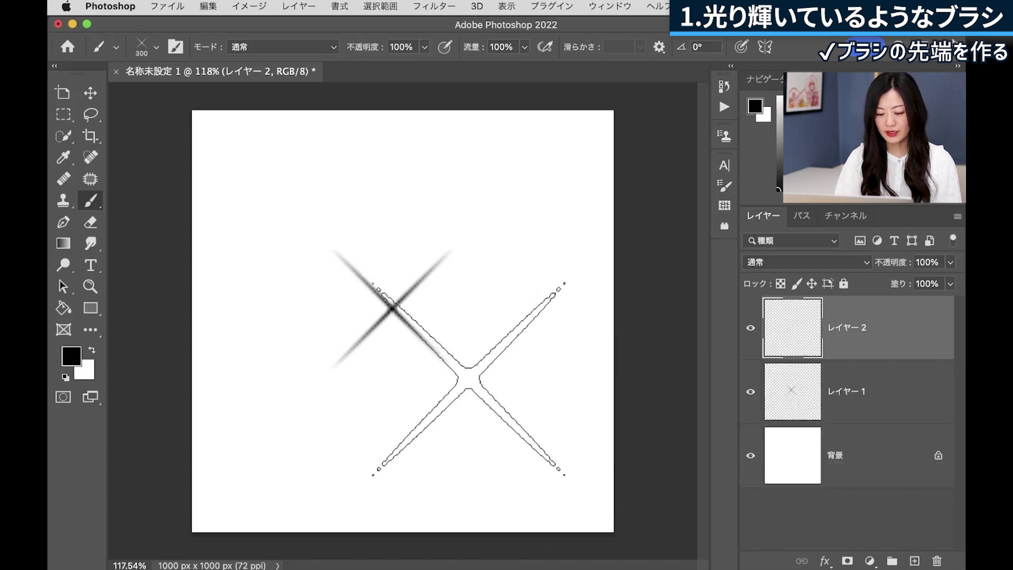
{"action": "key", "text": "Right"}
{"action": "key", "text": "Right"}
{"action": "key", "text": "Right"}
{"action": "key", "text": "Right"}
{"action": "key", "text": "Right"}
{"action": "key", "text": "Right"}
{"action": "key", "text": "Right"}
{"action": "key", "text": "Right"}
{"action": "key", "text": "Right"}
{"action": "key", "text": "Right"}
{"action": "key", "text": "Right"}
{"action": "key", "text": "Right"}
{"action": "key", "text": "Right"}
{"action": "key", "text": "Right"}
{"action": "key", "text": "Right"}
{"action": "key", "text": "Right"}
{"action": "key", "text": "Right"}
{"action": "key", "text": "Right"}
{"action": "key", "text": "Right"}
{"action": "key", "text": "Right"}
{"action": "key", "text": "Right"}
{"action": "key", "text": "Right"}
{"action": "key", "text": "Right"}
{"action": "key", "text": "Right"}
{"action": "key", "text": "Right"}
{"action": "key", "text": "Right"}
{"action": "key", "text": "Right"}
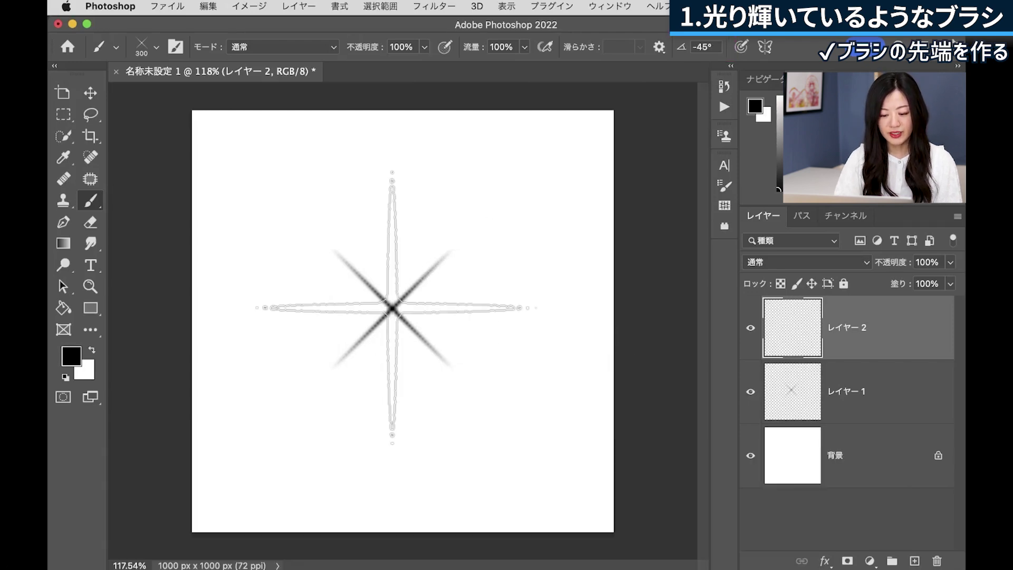
{"action": "left_click", "coordinate": [392, 308]}
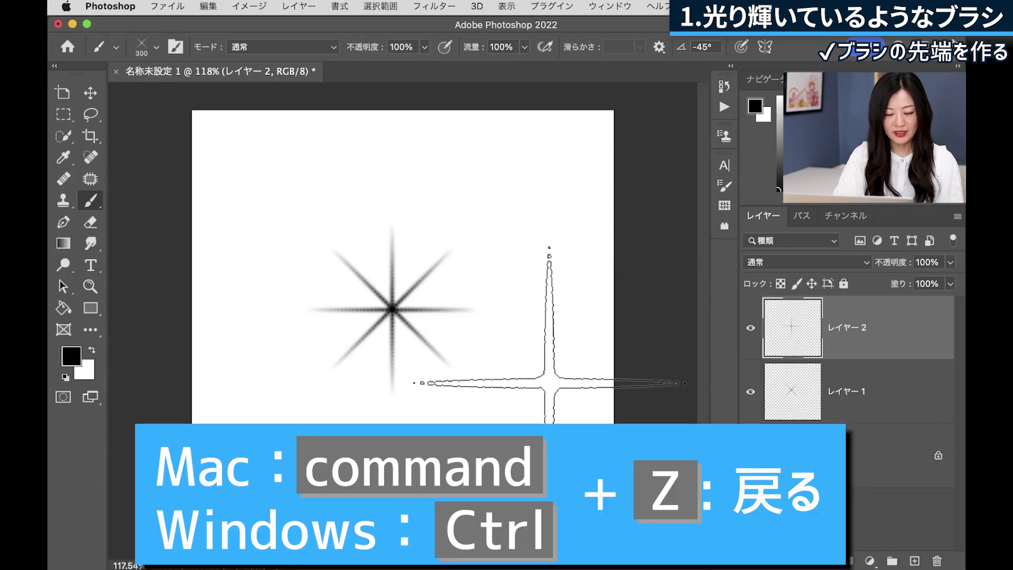
{"action": "key", "text": "ctrl+z"}
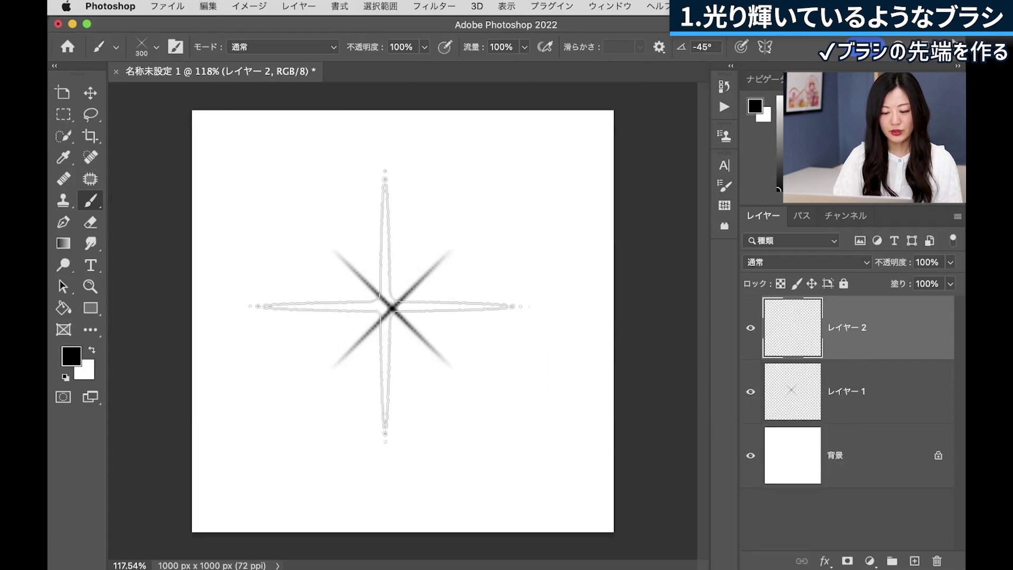
Stamp a 500 px upright cross on レイヤー 2 and rotate it about -3 degrees
{"action": "key", "text": "bracketright"}
{"action": "key", "text": "bracketright"}
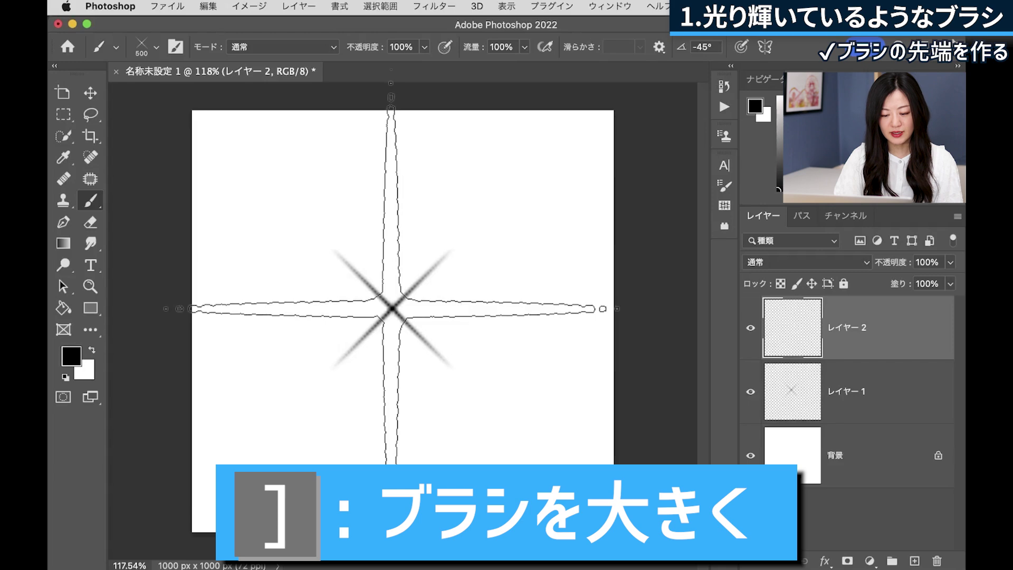
{"action": "left_click", "coordinate": [391, 309]}
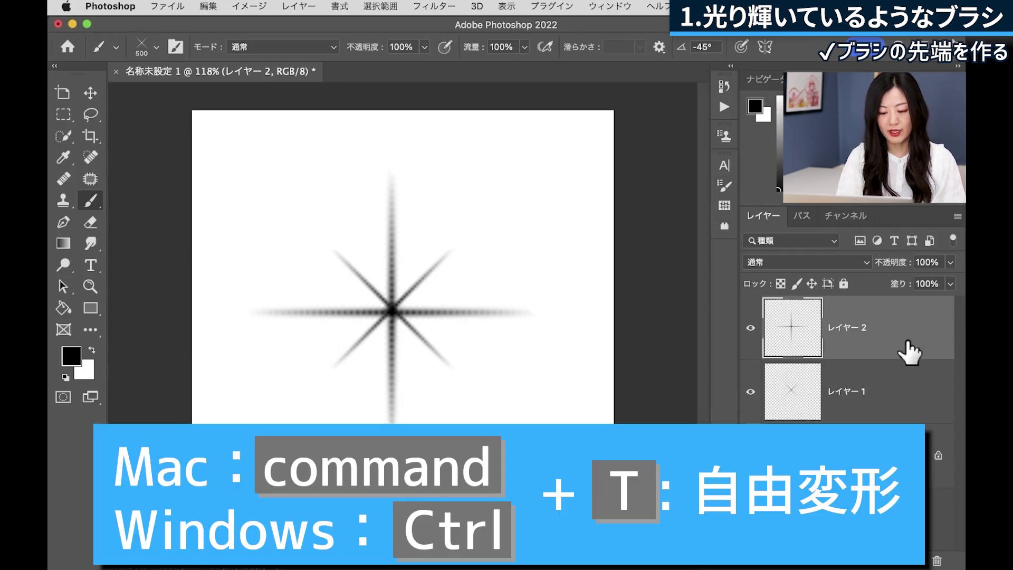
{"action": "key", "text": "super+t"}
{"action": "left_click_drag", "start_coordinate": [615, 323], "coordinate": [615, 315]}
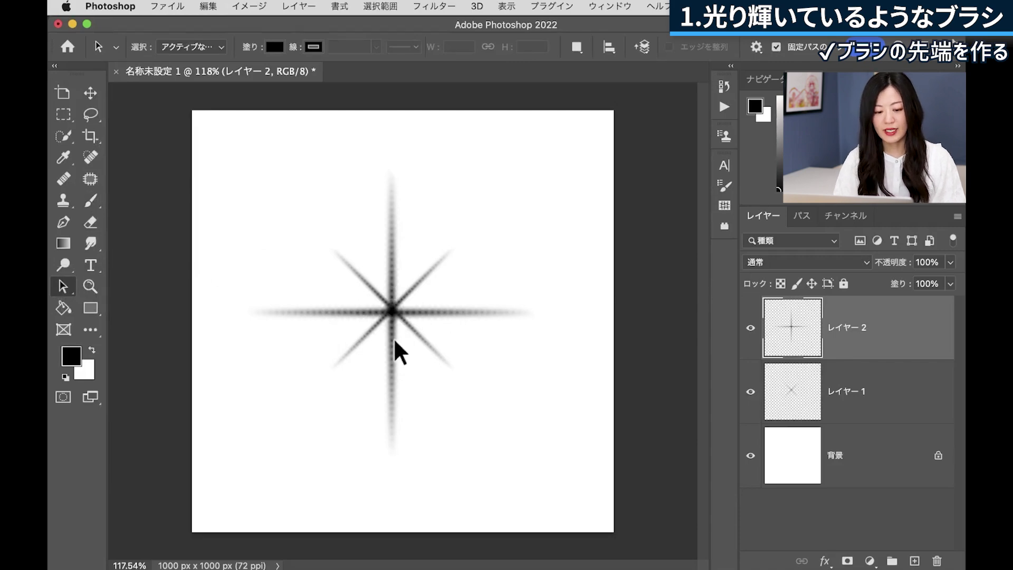
Switch to the Brush tool with the Soft Round preset
{"action": "left_click", "coordinate": [92, 200]}
{"action": "left_click", "coordinate": [143, 46]}
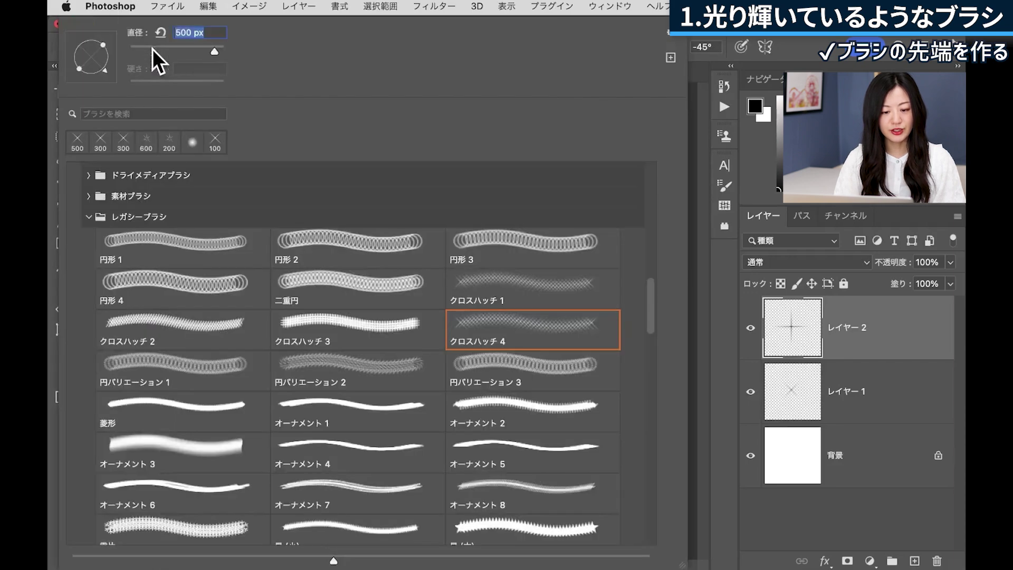
{"action": "scroll", "coordinate": [248, 298], "scroll_direction": "up", "scroll_amount": 10}
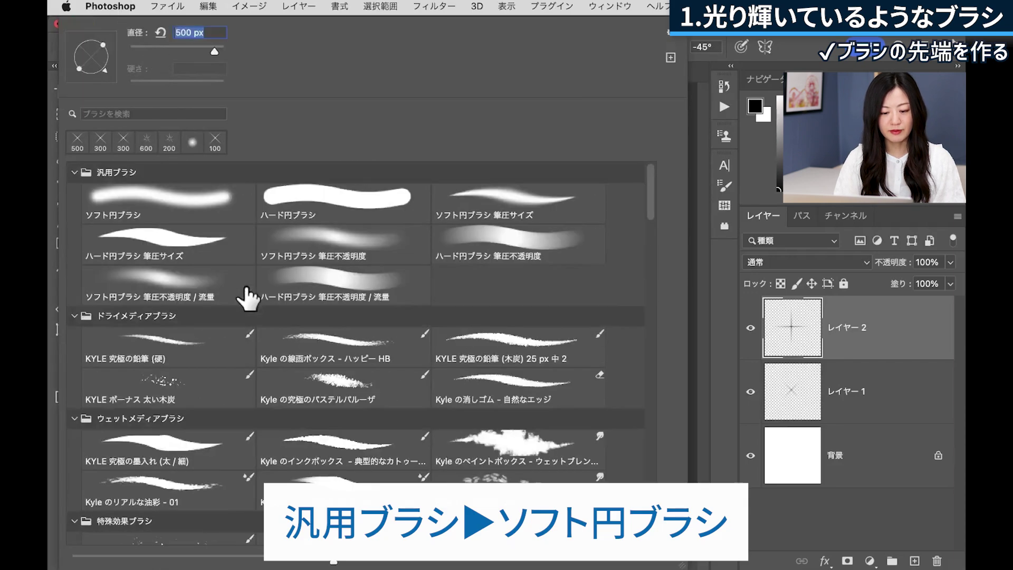
{"action": "left_click", "coordinate": [183, 198]}
{"action": "double_click", "coordinate": [184, 198]}
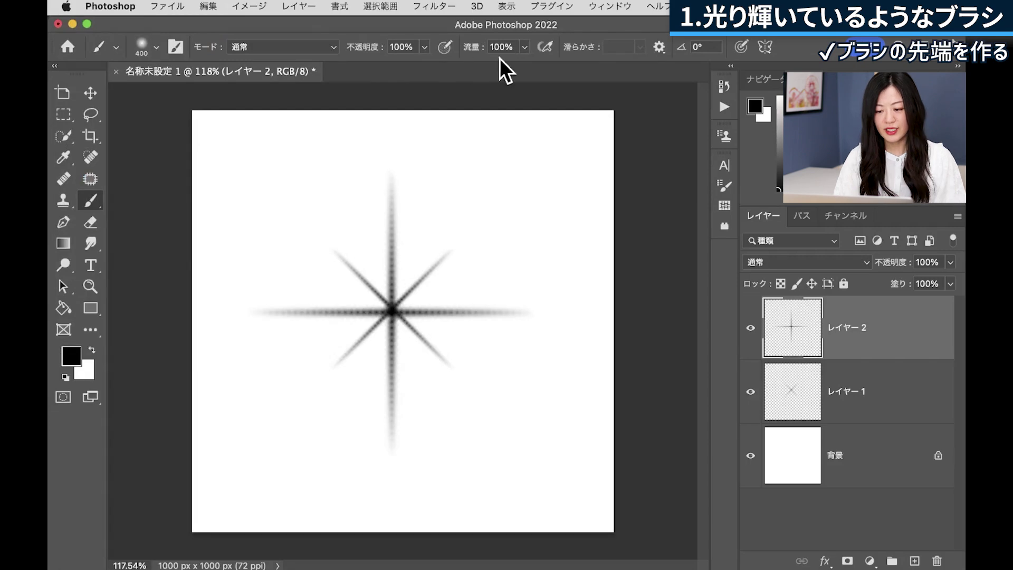
Set Flow to 40%, shrink to 250 px, and dab a soft grey glow on the star centre
{"action": "left_click", "coordinate": [524, 49]}
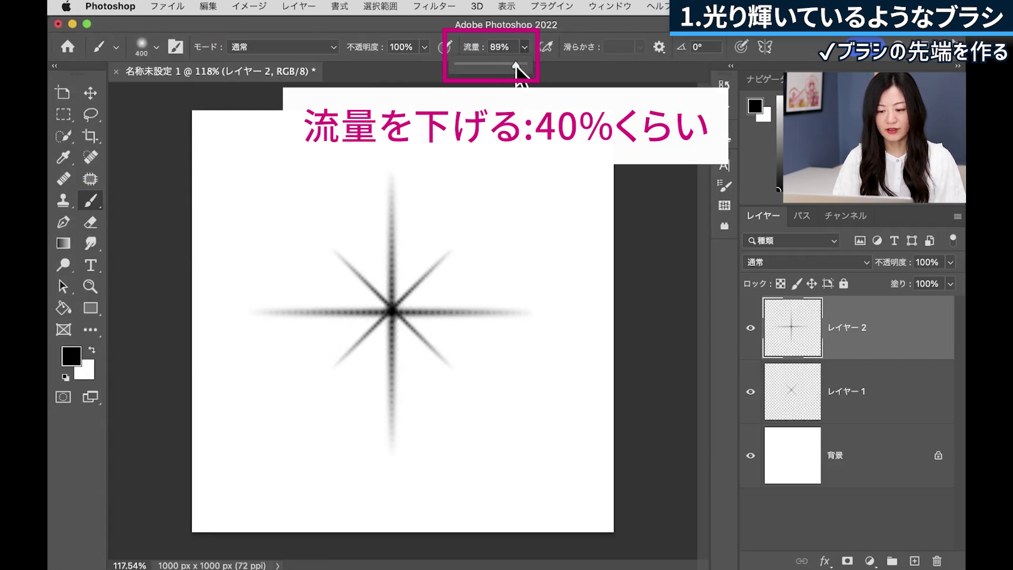
{"action": "left_click", "coordinate": [483, 63]}
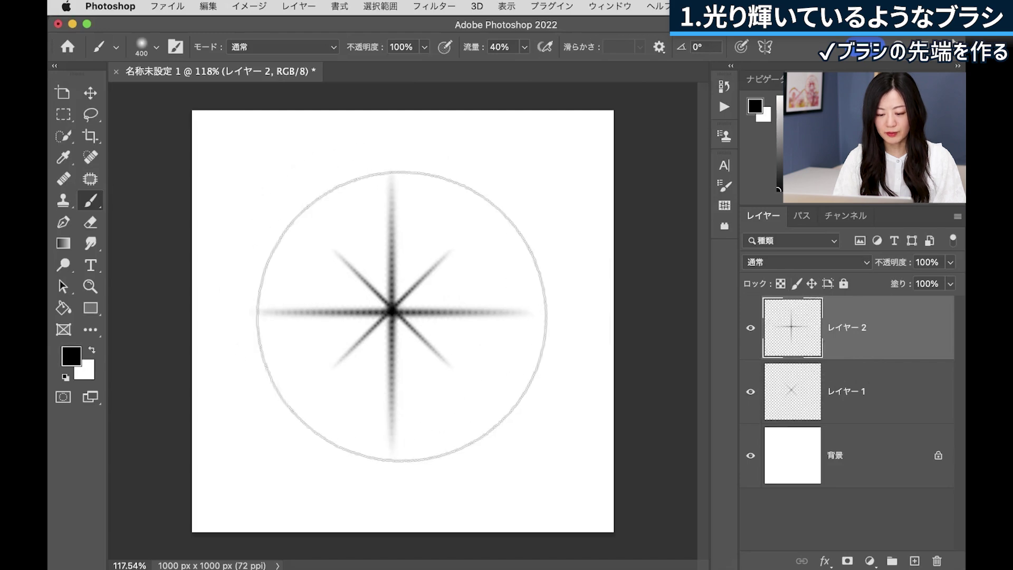
{"action": "key", "text": "bracketleft"}
{"action": "key", "text": "bracketleft"}
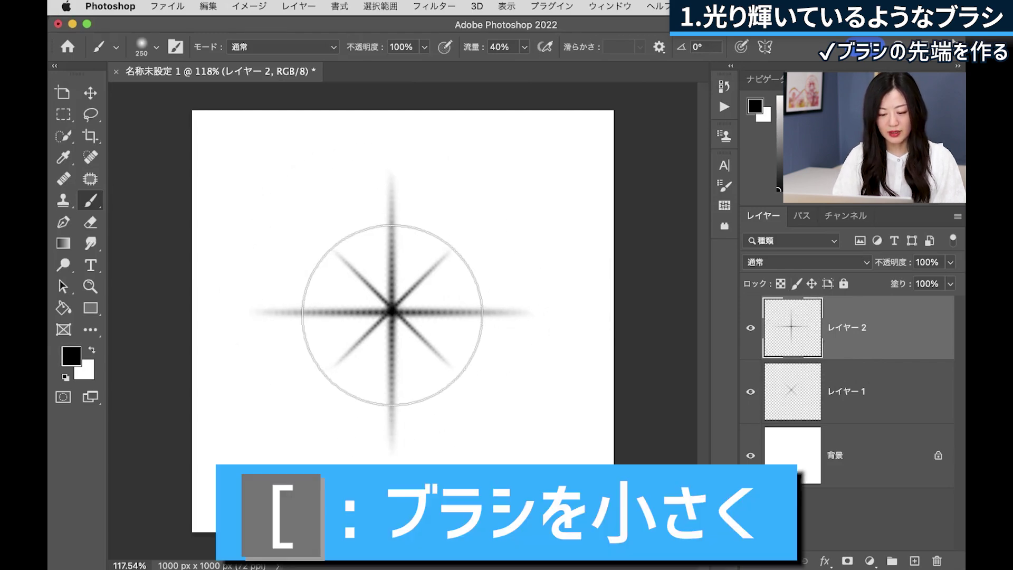
{"action": "left_click", "coordinate": [393, 314]}
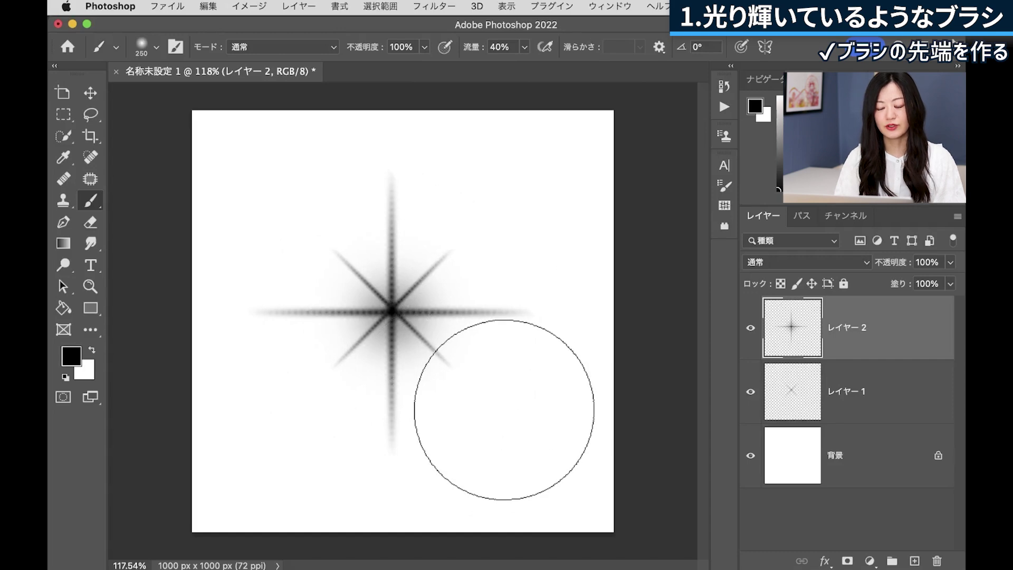
{"action": "key", "text": "a"}
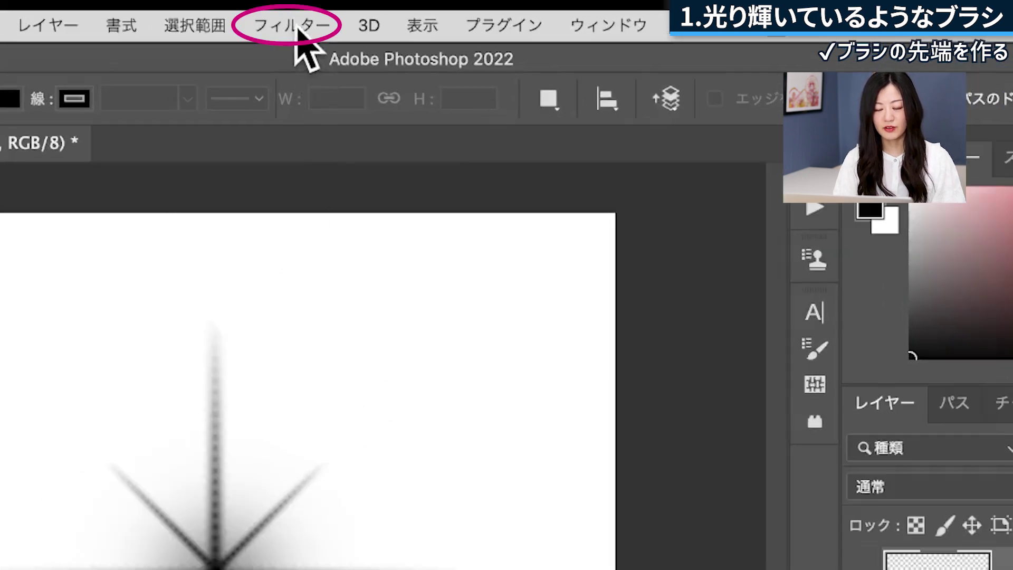
{"action": "left_click", "coordinate": [299, 31]}
{"action": "mouse_move", "coordinate": [395, 451]}
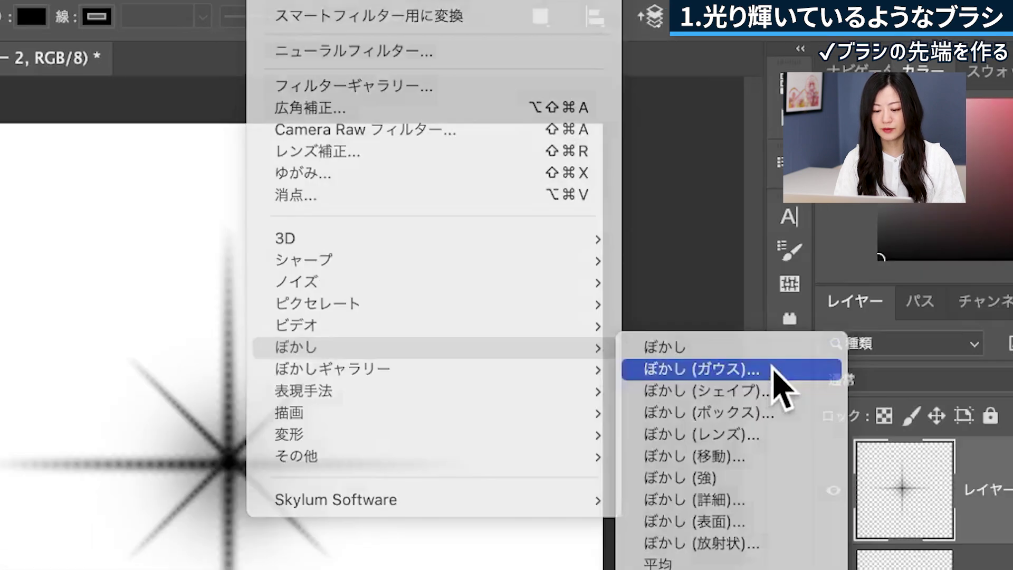
Apply a Gaussian Blur of about 4 px to the long cross on レイヤー 2
{"action": "left_click", "coordinate": [799, 477]}
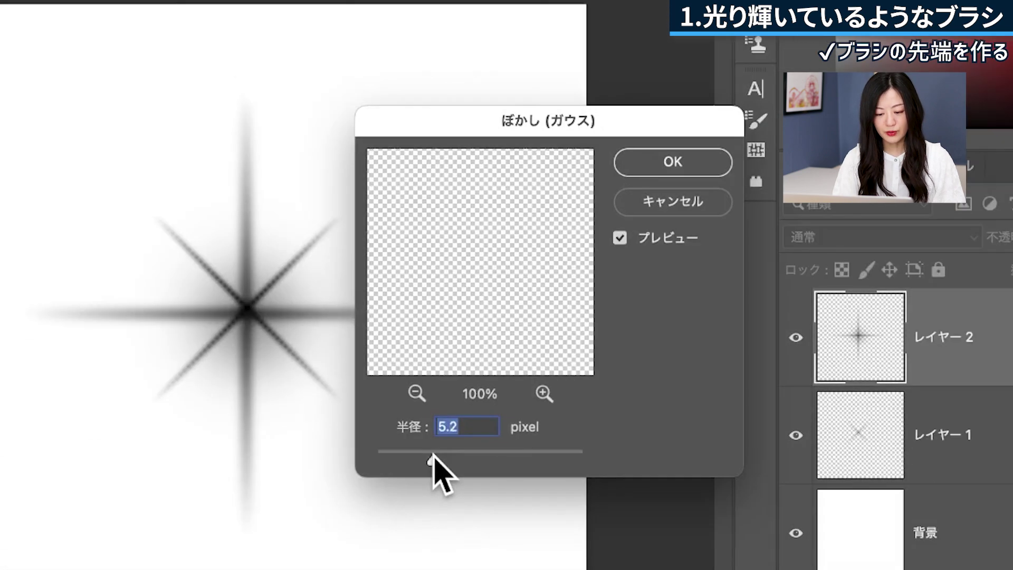
{"action": "left_click_drag", "start_coordinate": [432, 458], "coordinate": [426, 460]}
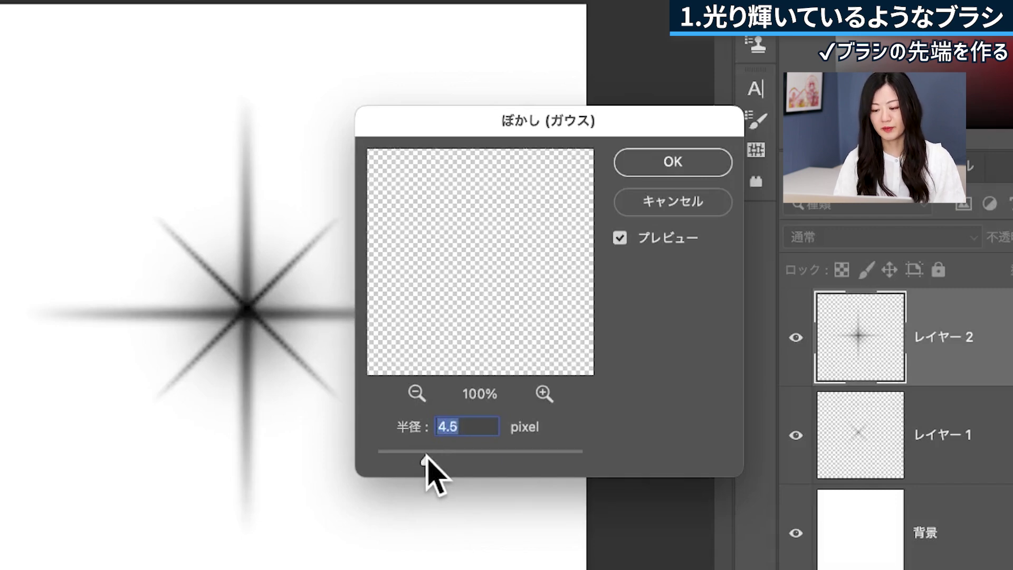
{"action": "left_click", "coordinate": [686, 162]}
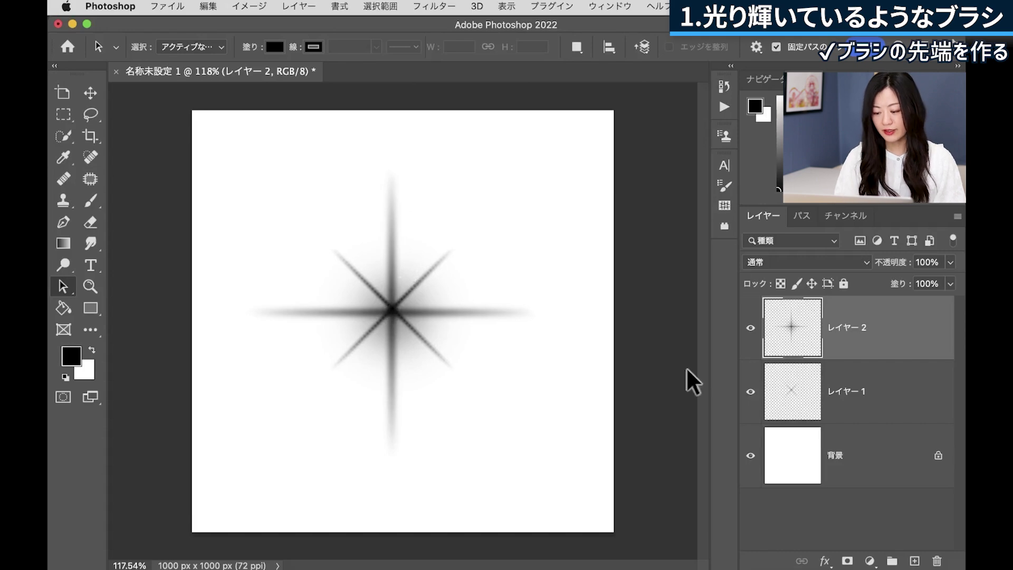
Apply a 3.0 px Gaussian Blur to the diagonal rays on レイヤー 1
{"action": "left_click", "coordinate": [912, 406]}
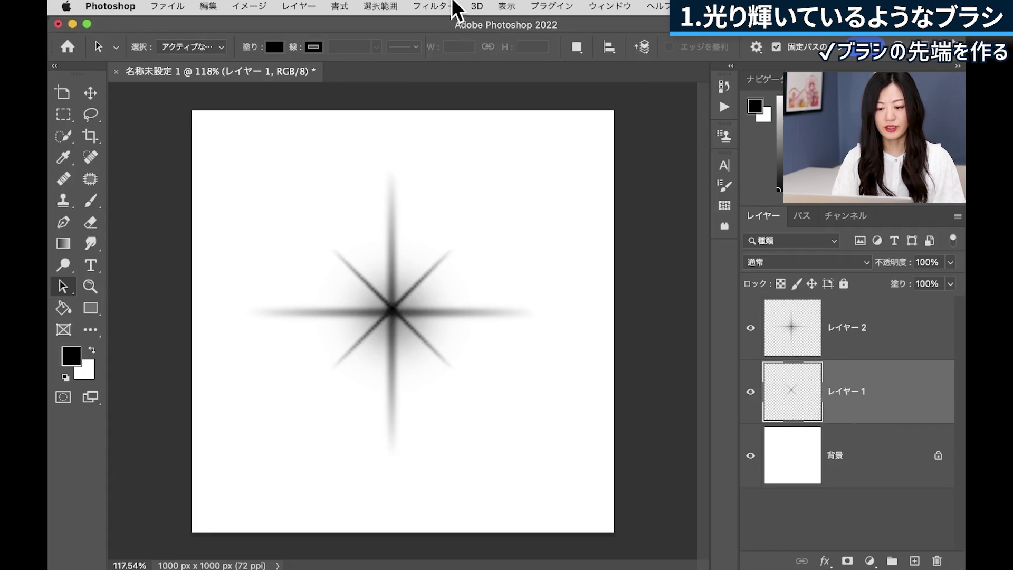
{"action": "left_click", "coordinate": [453, 6]}
{"action": "mouse_move", "coordinate": [506, 242]}
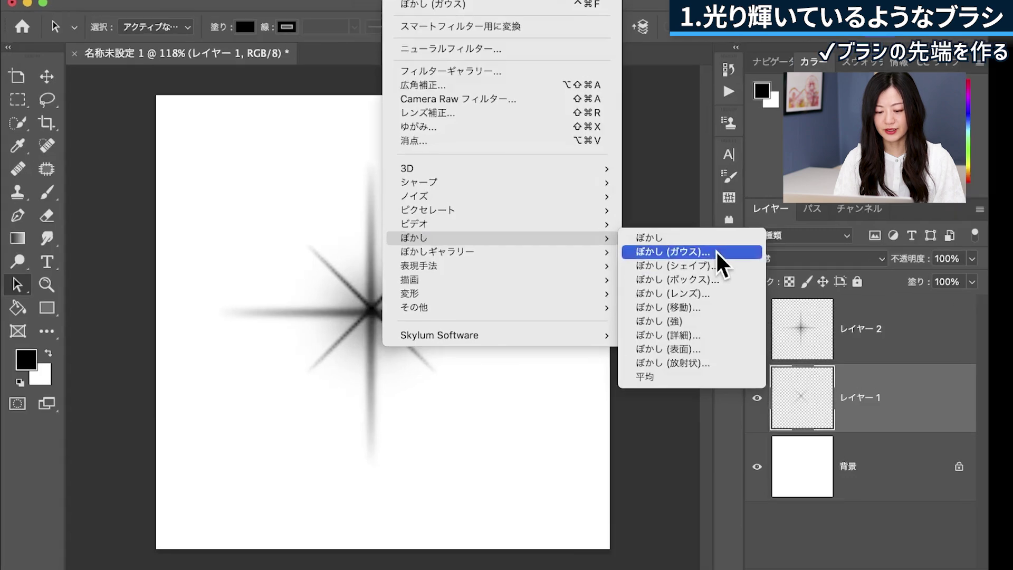
{"action": "left_click", "coordinate": [712, 256]}
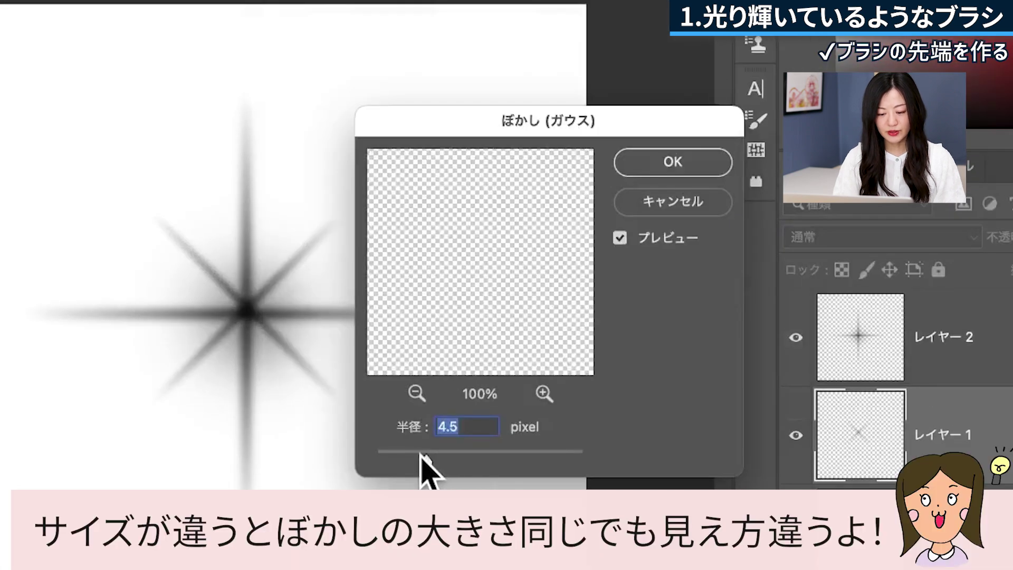
{"action": "left_click_drag", "start_coordinate": [427, 462], "coordinate": [410, 456]}
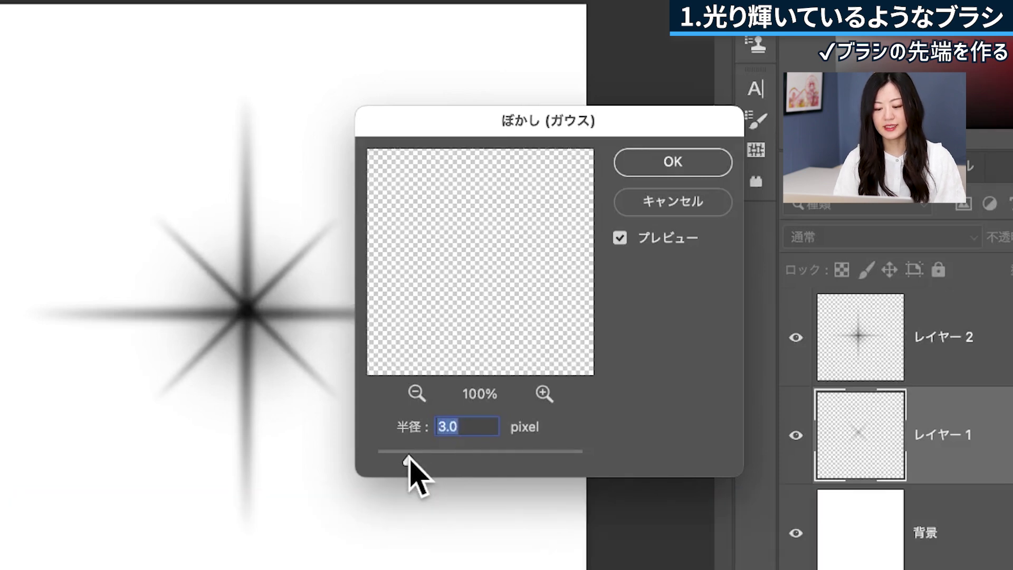
{"action": "left_click", "coordinate": [710, 174]}
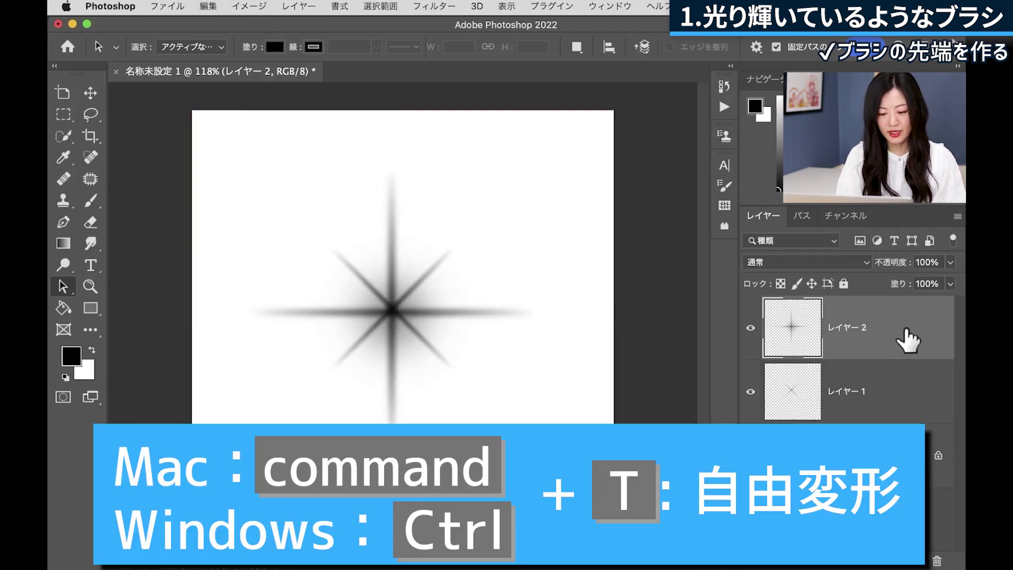
Nudge the long cross on レイヤー 2 up a few pixels with Free Transform and commit
{"action": "key", "text": "ctrl+t"}
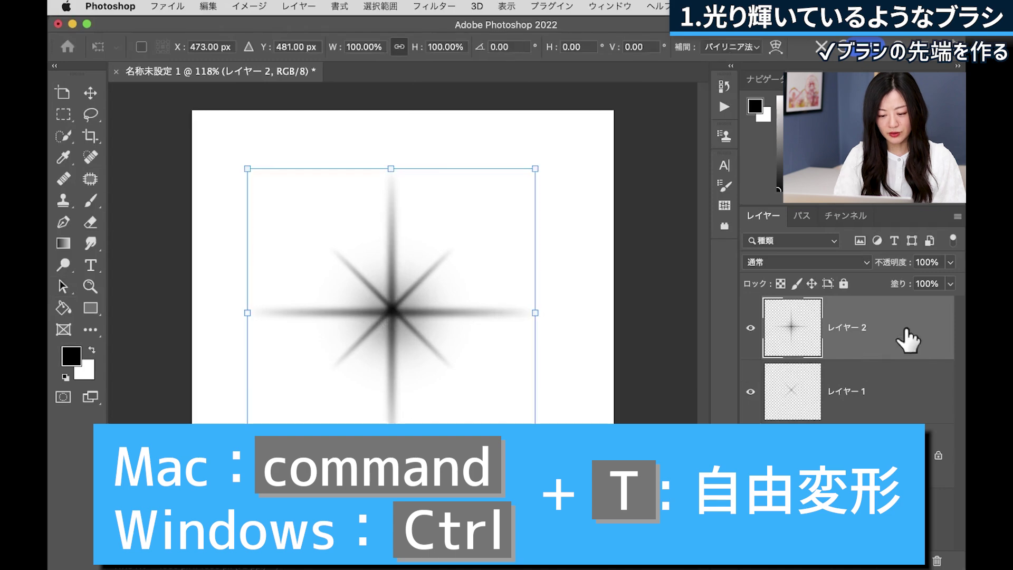
{"action": "key", "text": "Up"}
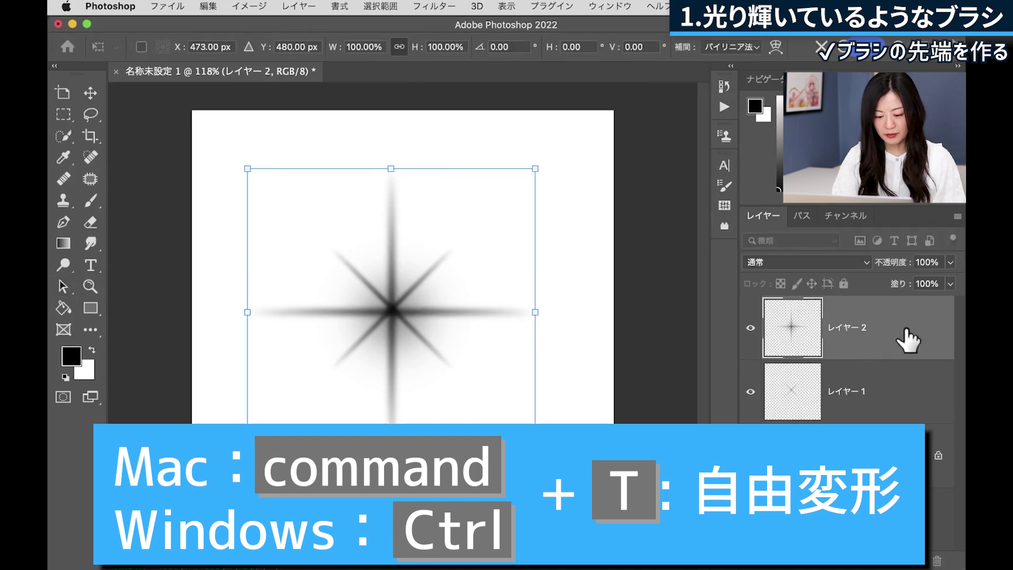
{"action": "key", "text": "Up"}
{"action": "key", "text": "Up"}
{"action": "key", "text": "Up"}
{"action": "key", "text": "Up"}
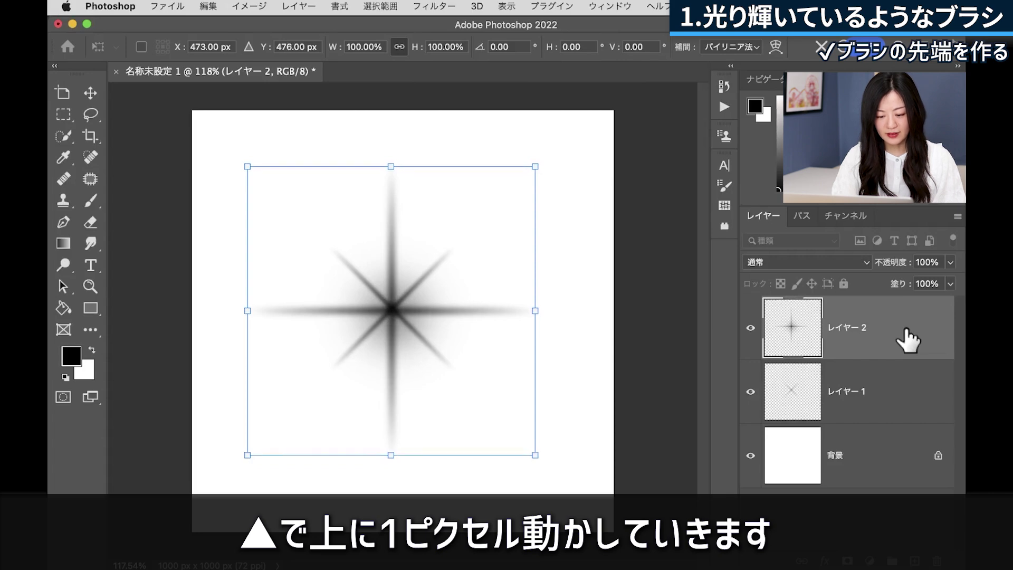
{"action": "key", "text": "Up"}
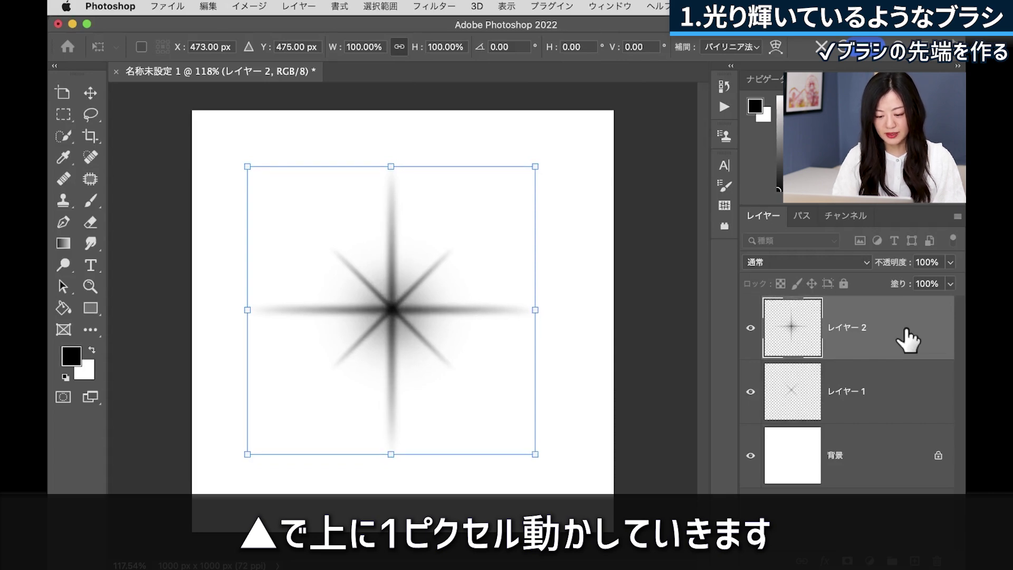
{"action": "key", "text": "Up"}
{"action": "key", "text": "Return"}
{"action": "key", "text": "a"}
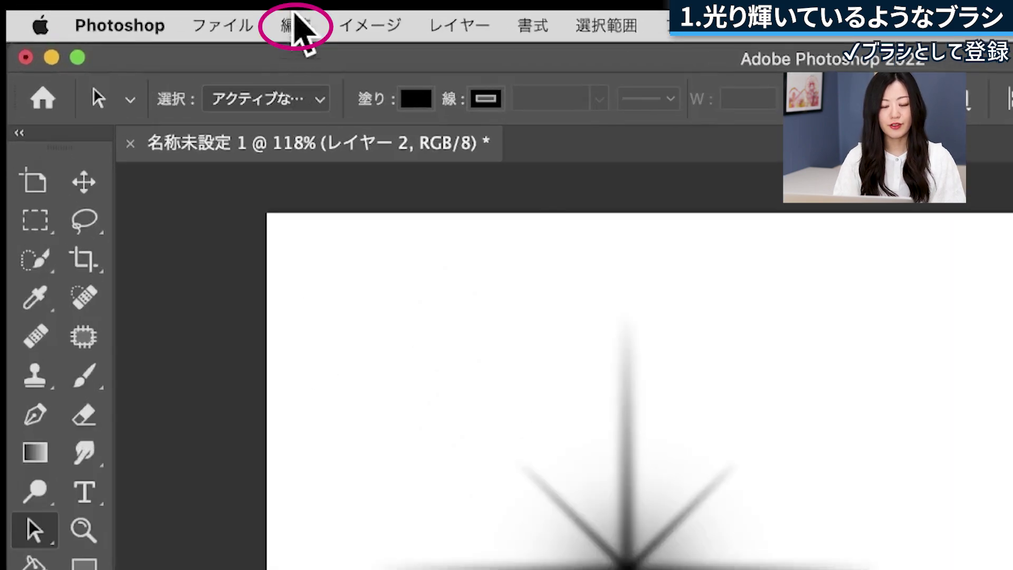
Define the star as a brush preset named キラキラ
{"action": "left_click", "coordinate": [208, 6]}
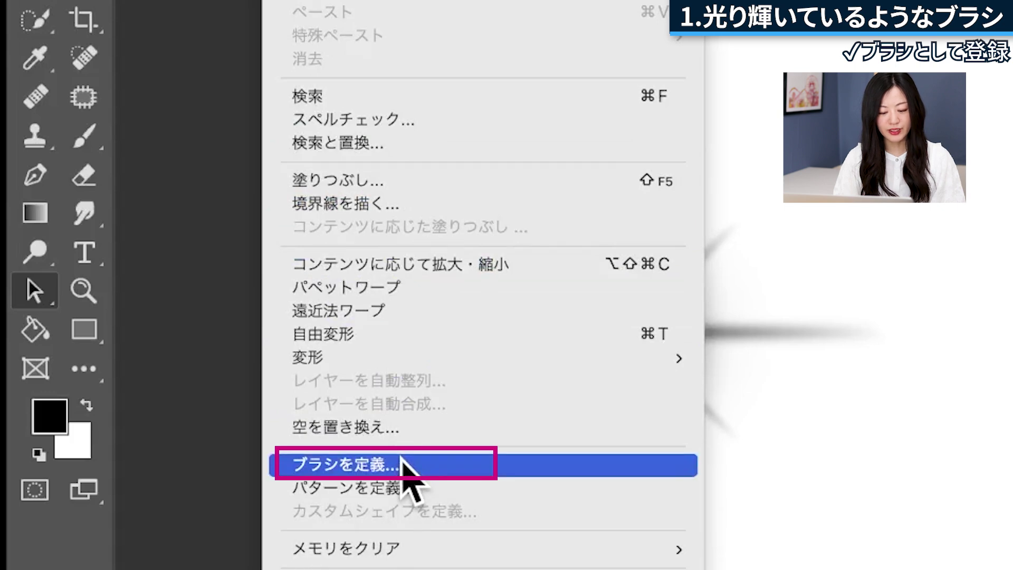
{"action": "left_click", "coordinate": [402, 459]}
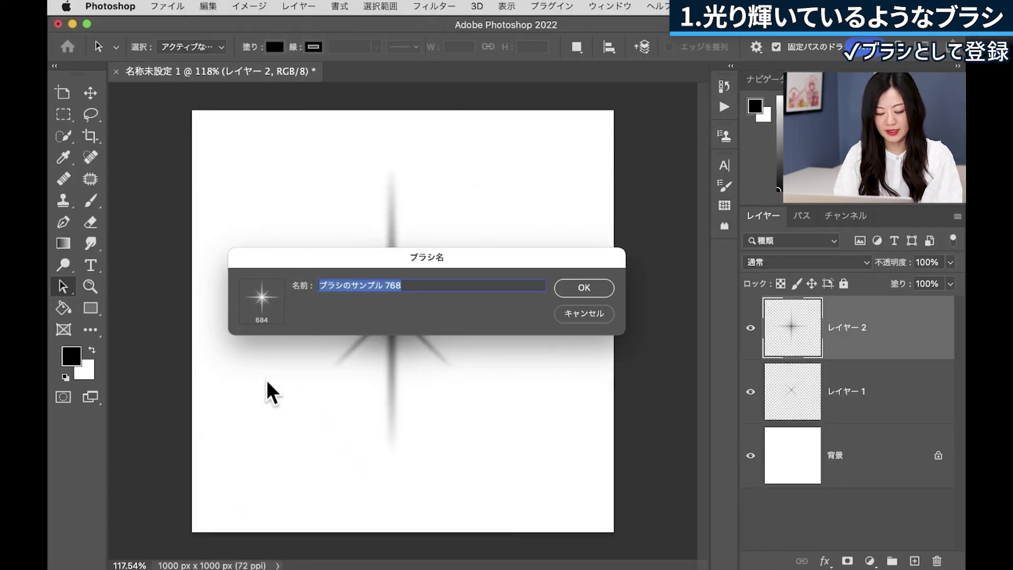
{"action": "type", "text": "キラキラ"}
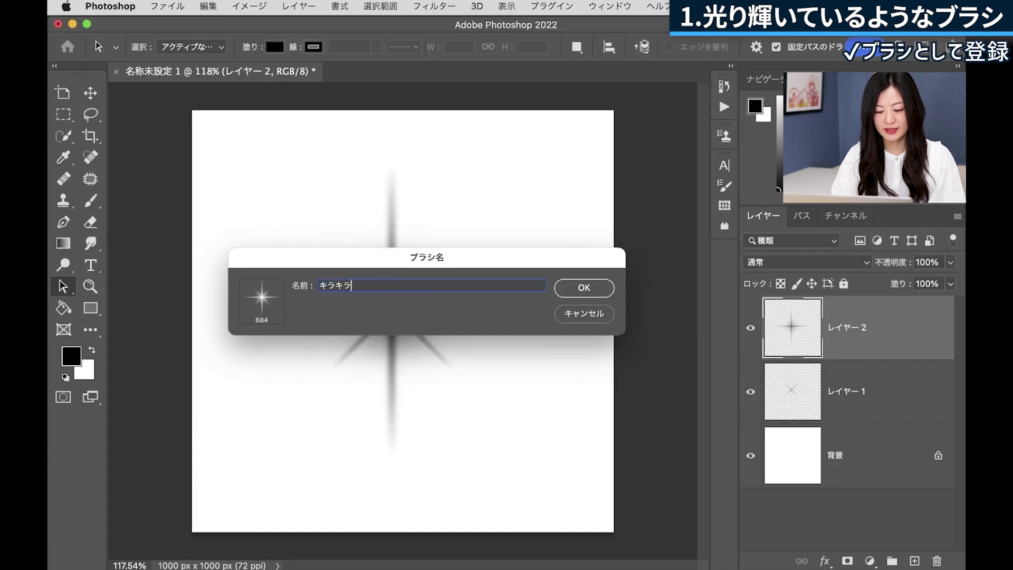
{"action": "left_click", "coordinate": [596, 287]}
{"action": "key", "text": "b"}
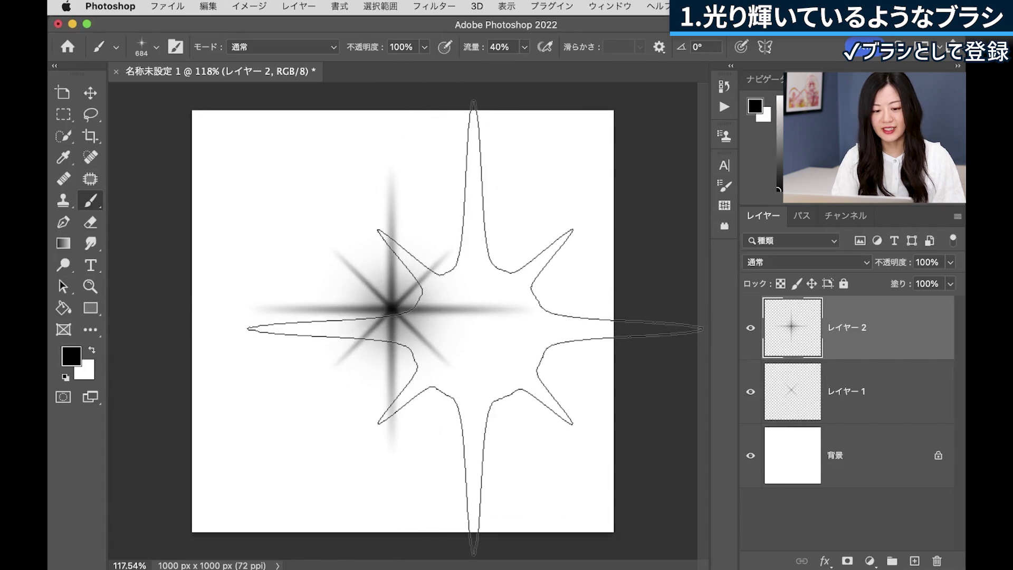
Hide レイヤー 2 and レイヤー 1, then add a new empty layer above the background
{"action": "left_click", "coordinate": [750, 328]}
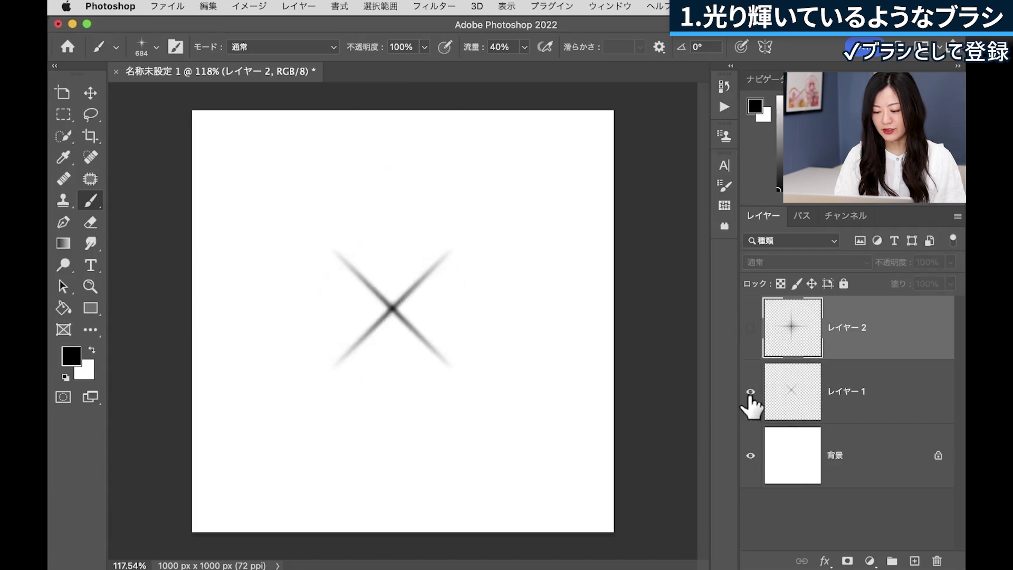
{"action": "left_click", "coordinate": [750, 391]}
{"action": "left_click", "coordinate": [817, 435]}
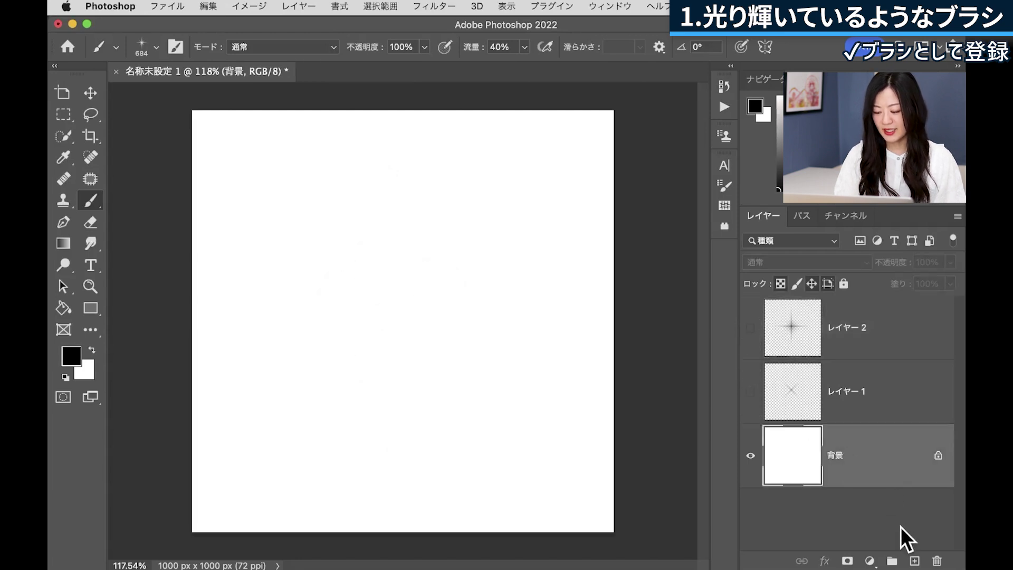
{"action": "left_click", "coordinate": [914, 560]}
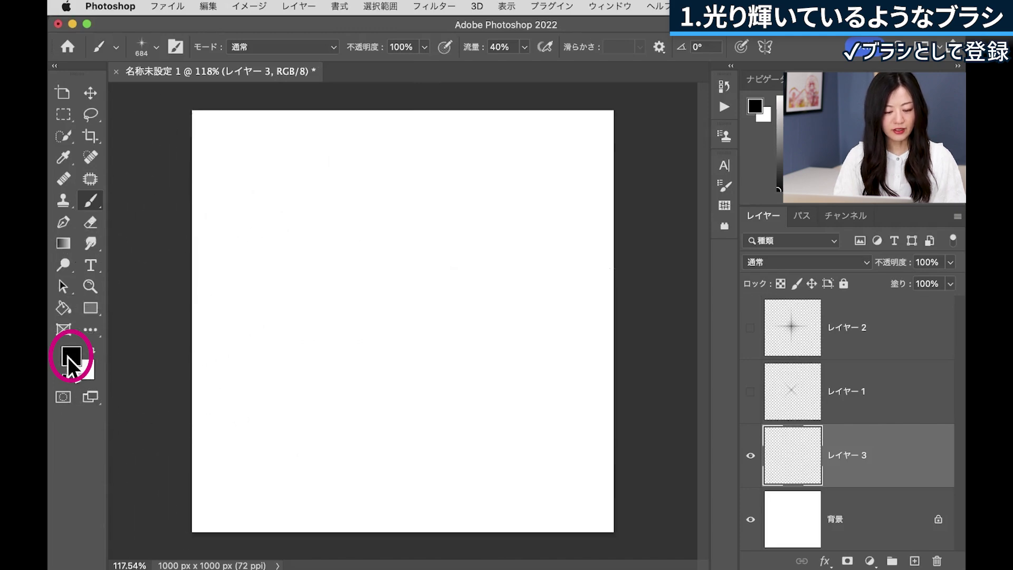
Set the foreground colour to bright saturated yellow and stamp a star at the canvas centre
{"action": "left_click", "coordinate": [70, 357]}
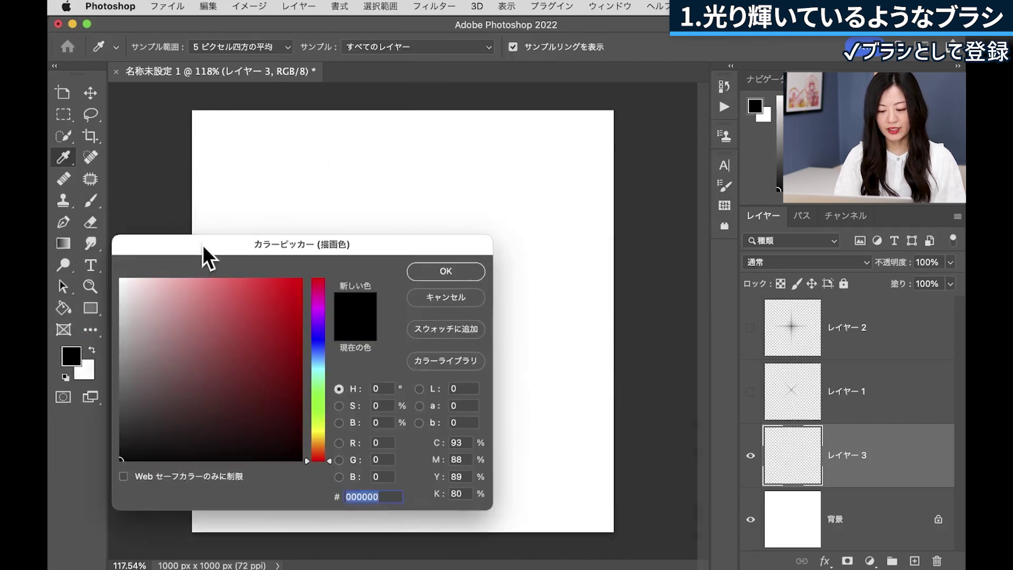
{"action": "left_click", "coordinate": [321, 433]}
{"action": "left_click_drag", "start_coordinate": [233, 320], "coordinate": [310, 271]}
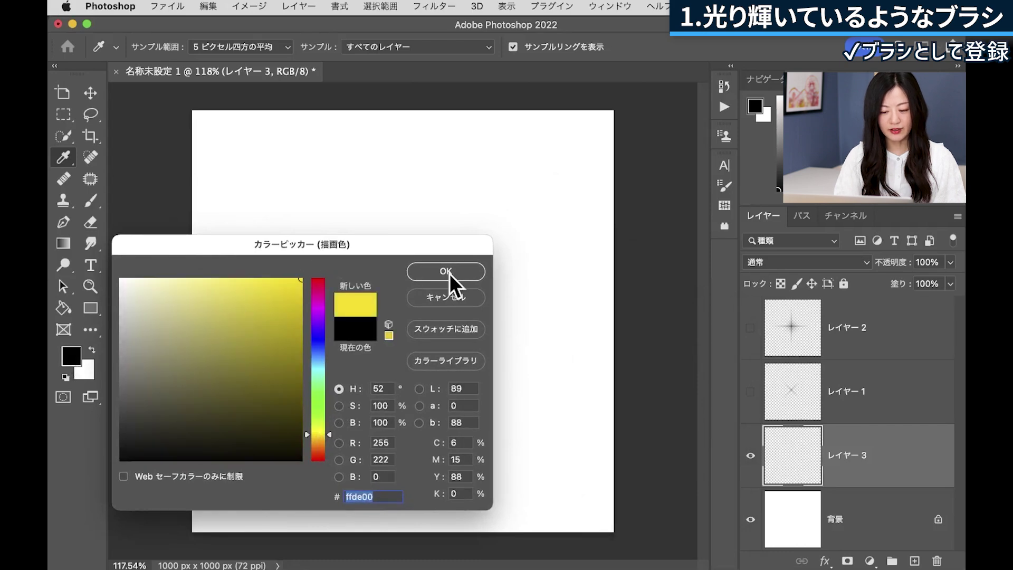
{"action": "left_click", "coordinate": [448, 273]}
{"action": "left_click", "coordinate": [394, 299]}
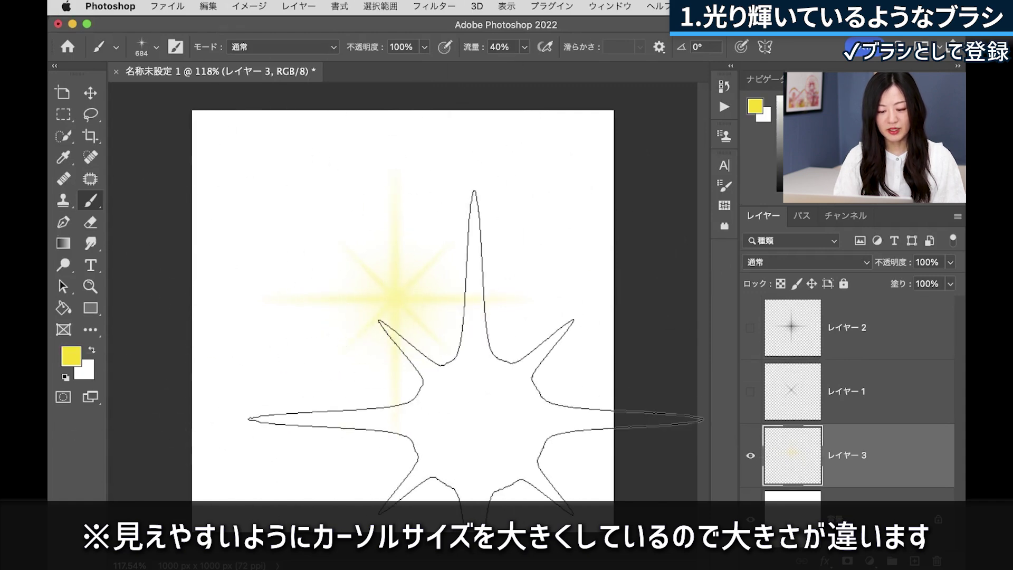
Raise brush flow to 100%, hide レイヤー 3, and stamp a test sparkle on a new layer
{"action": "left_click", "coordinate": [520, 48]}
{"action": "left_click_drag", "start_coordinate": [523, 62], "coordinate": [580, 65]}
{"action": "left_click", "coordinate": [750, 454]}
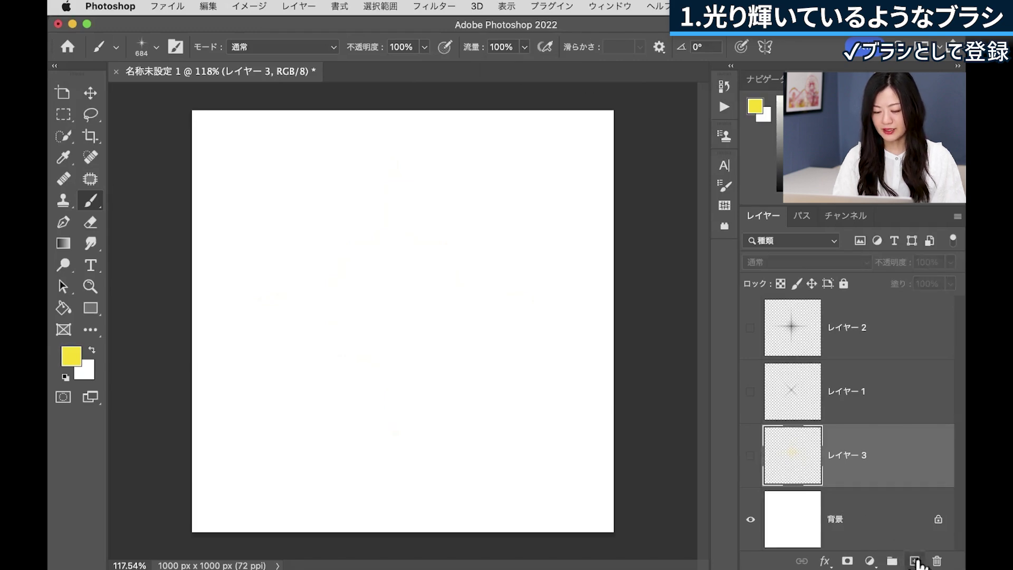
{"action": "left_click", "coordinate": [914, 561]}
{"action": "left_click", "coordinate": [396, 302]}
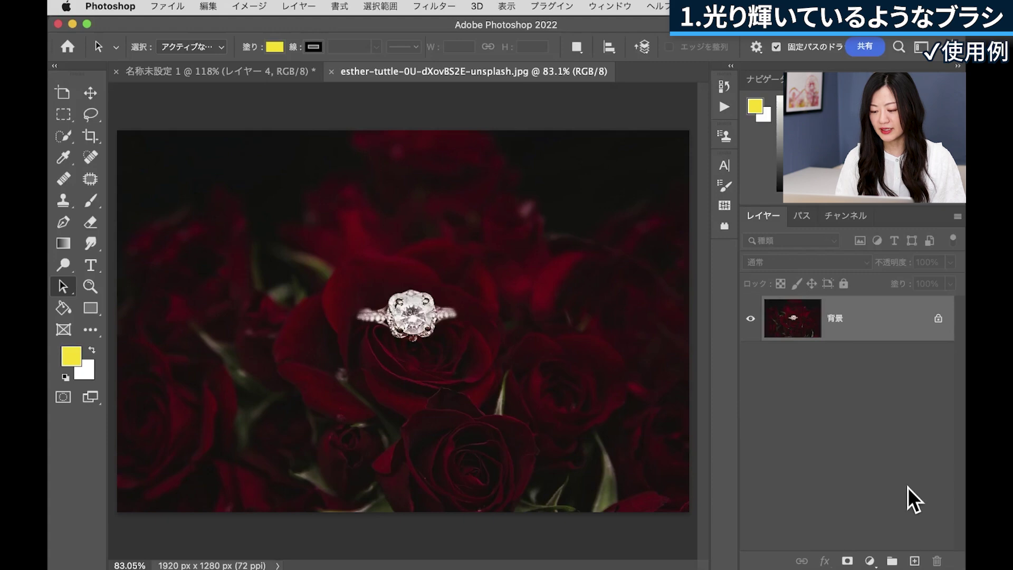
Add an empty layer above the rose photo and load the 684 px キラキラ star brush
{"action": "left_click", "coordinate": [915, 561]}
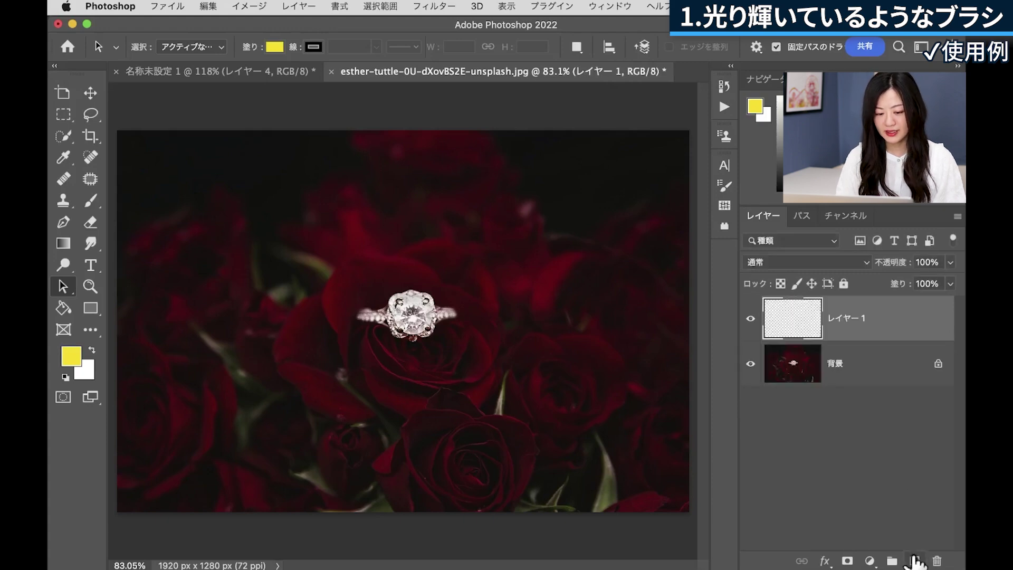
{"action": "left_click", "coordinate": [91, 199]}
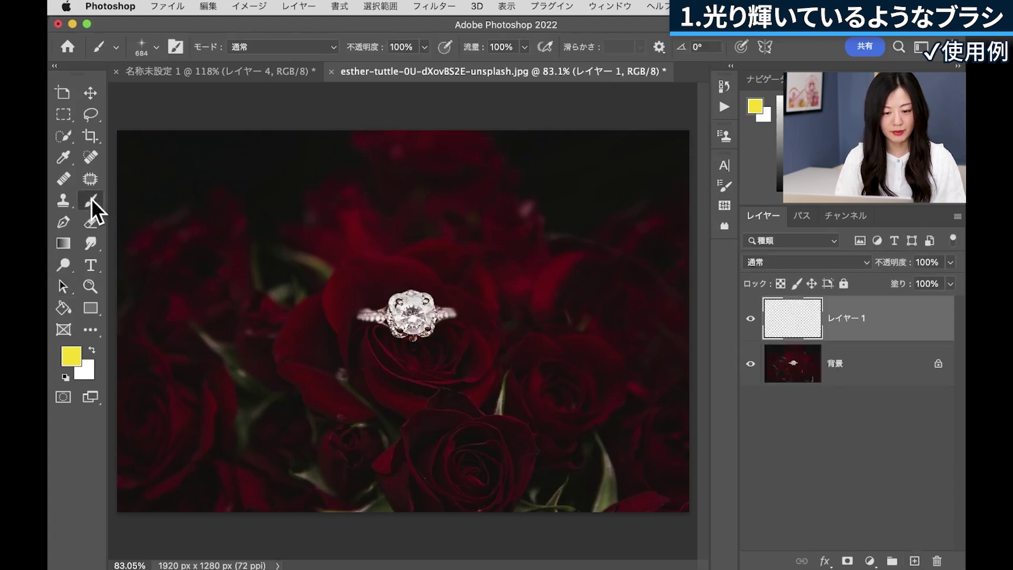
{"action": "left_click", "coordinate": [157, 46]}
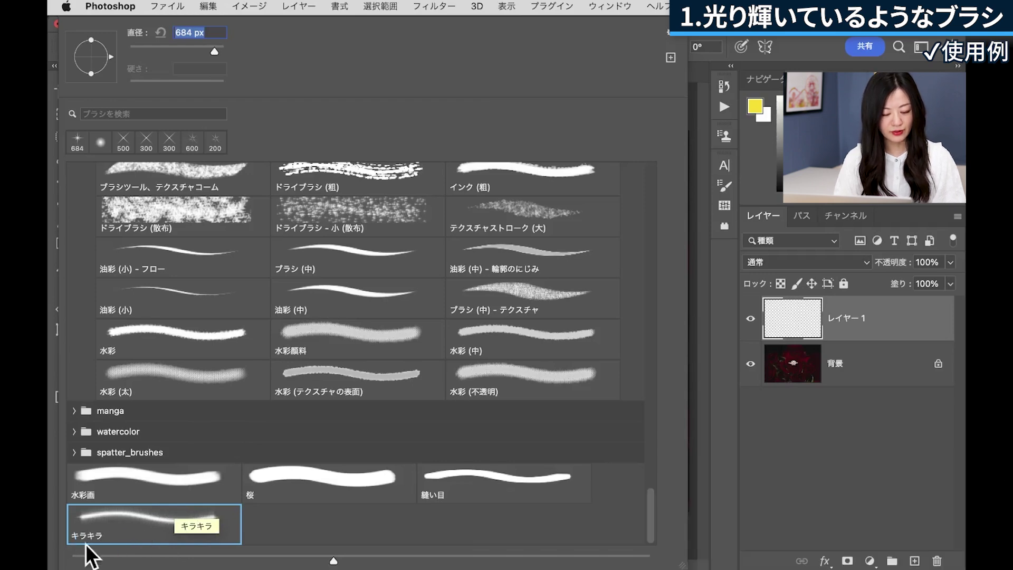
{"action": "left_click", "coordinate": [112, 533]}
{"action": "left_click", "coordinate": [52, 510]}
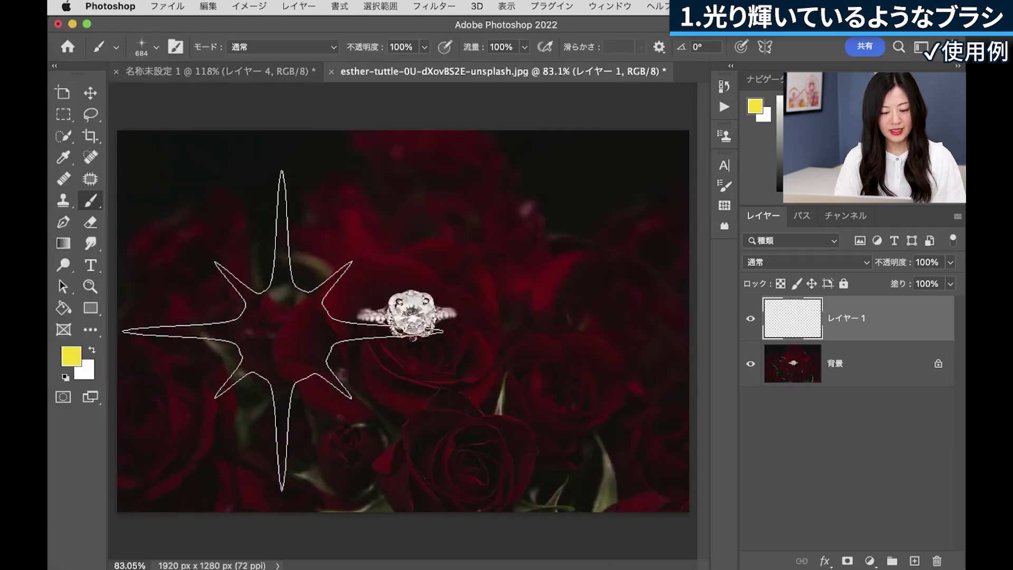
Stamp a white (#ffffff) sparkle with the brush shrunk to 300 px on the ring's stone
{"action": "left_click", "coordinate": [74, 356]}
{"action": "left_click_drag", "start_coordinate": [224, 303], "coordinate": [86, 246]}
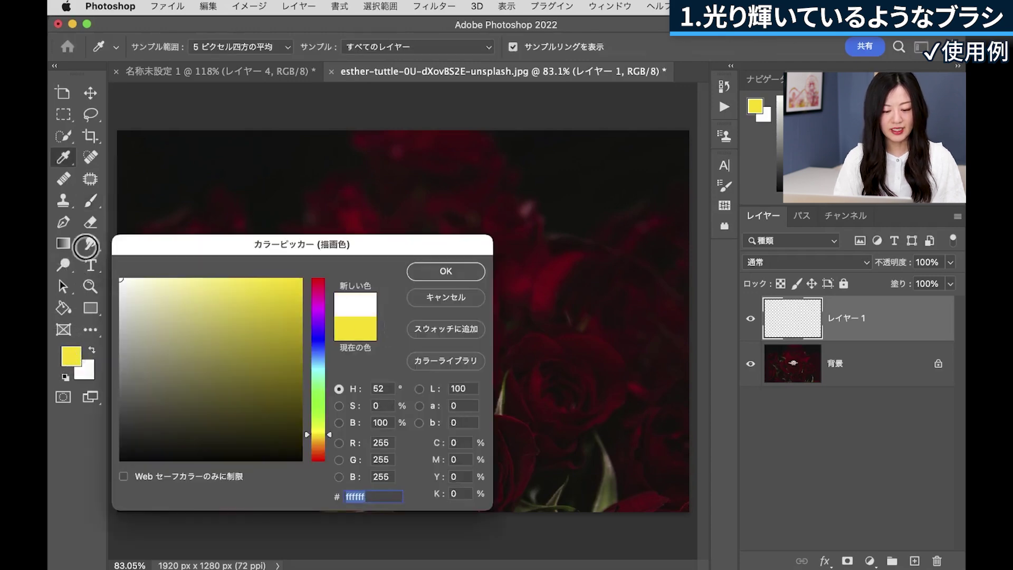
{"action": "left_click", "coordinate": [461, 270]}
{"action": "key", "text": "b"}
{"action": "key", "text": "bracketleft"}
{"action": "key", "text": "bracketleft"}
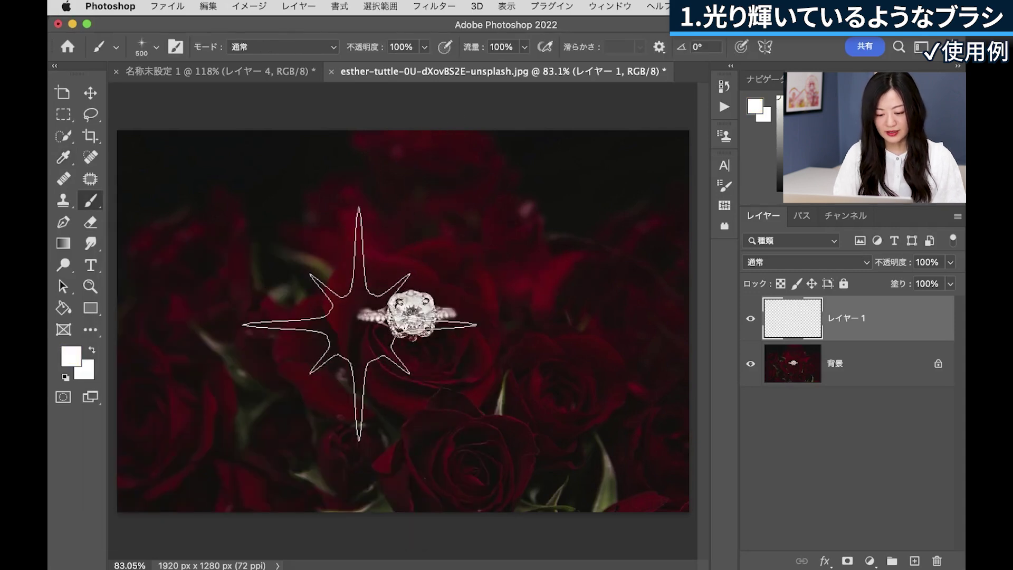
{"action": "key", "text": "bracketleft"}
{"action": "key", "text": "bracketleft"}
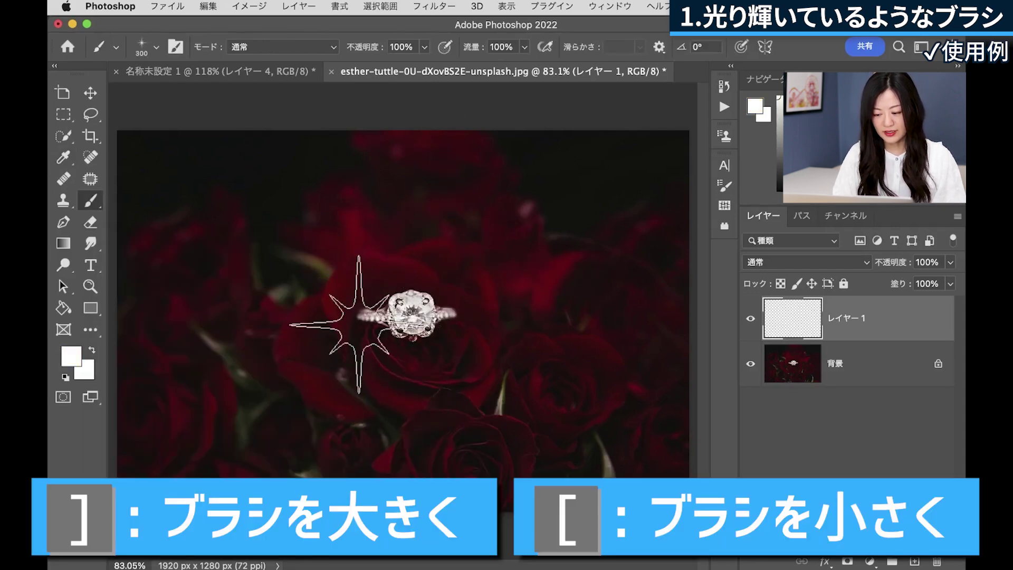
{"action": "left_click", "coordinate": [388, 293]}
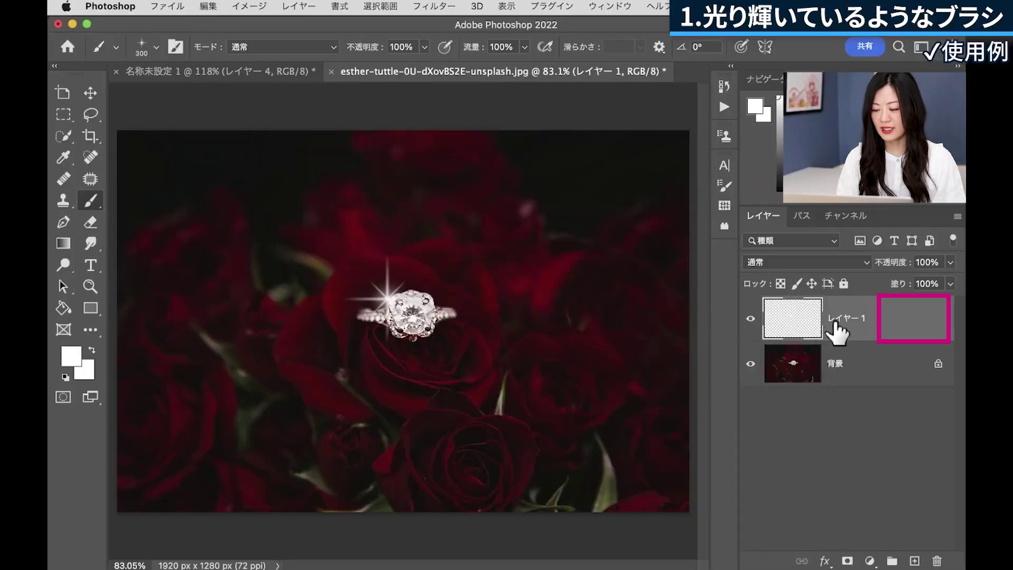
{"action": "double_click", "coordinate": [935, 324]}
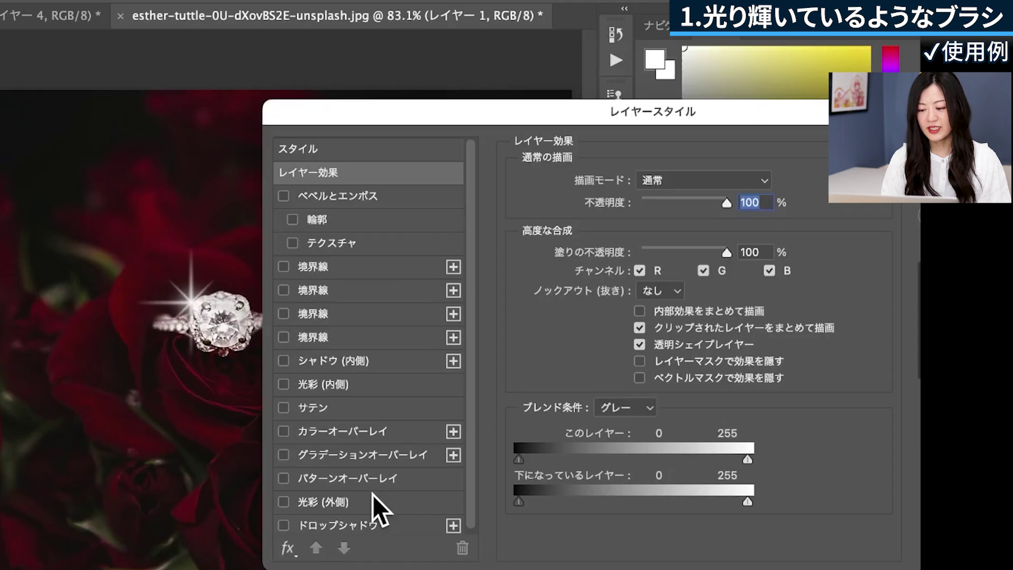
Give the sparkle layer a light-grey Outer Glow sized 59 px
{"action": "left_click", "coordinate": [365, 502]}
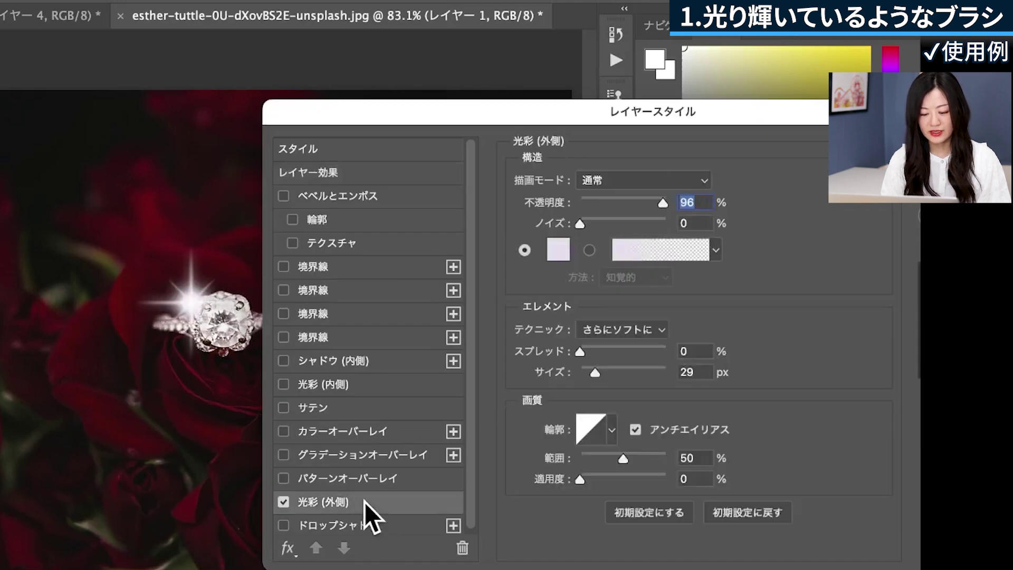
{"action": "left_click", "coordinate": [558, 249]}
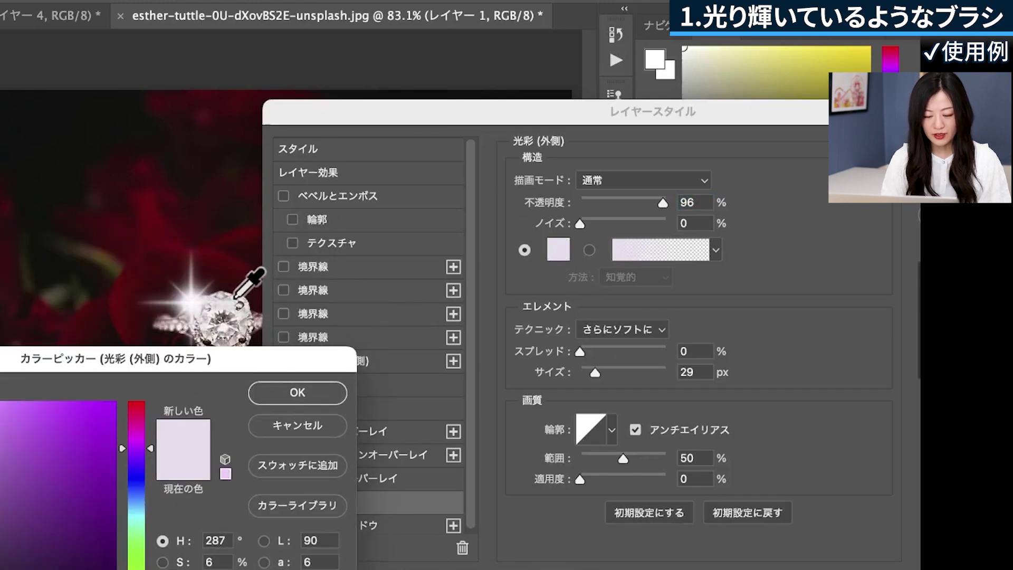
{"action": "left_click", "coordinate": [233, 300]}
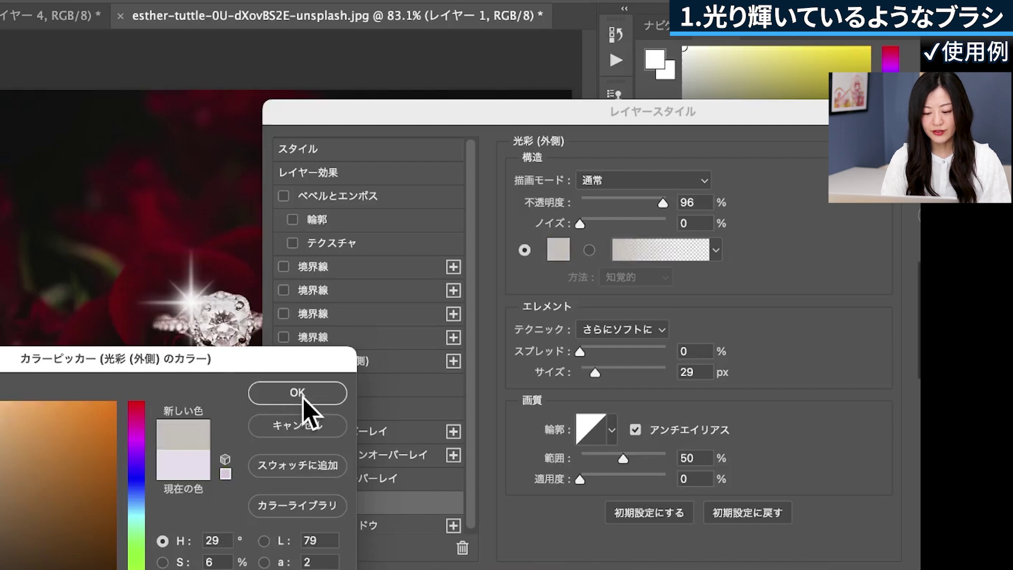
{"action": "left_click", "coordinate": [303, 397]}
{"action": "left_click", "coordinate": [580, 352]}
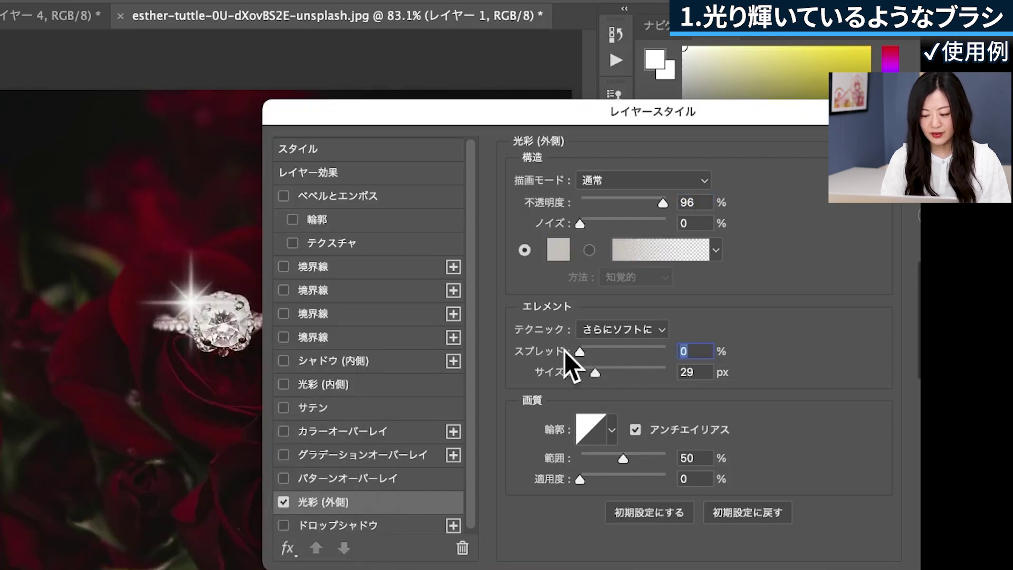
{"action": "left_click_drag", "start_coordinate": [596, 369], "coordinate": [606, 368]}
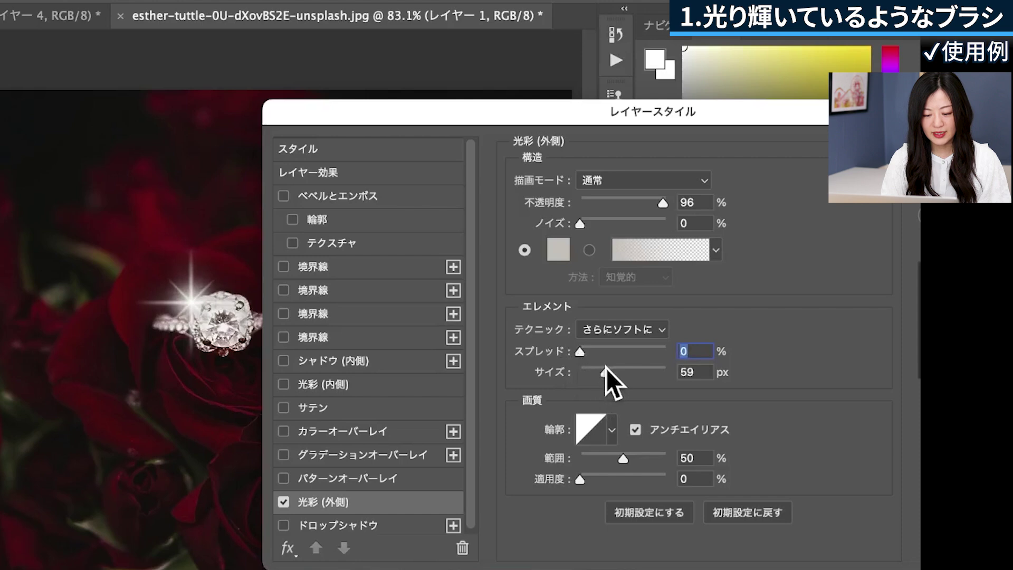
Add a light-grey Inner Glow (size 0, choke 5, 57% opacity) and apply both glows
{"action": "left_click", "coordinate": [358, 385]}
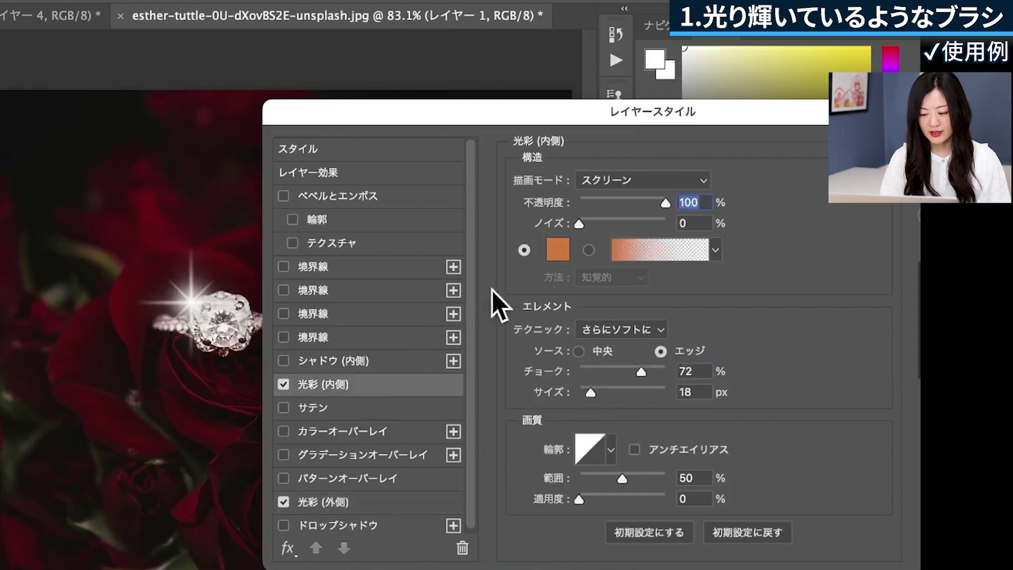
{"action": "left_click", "coordinate": [557, 249]}
{"action": "left_click_drag", "start_coordinate": [50, 385], "coordinate": [15, 372]}
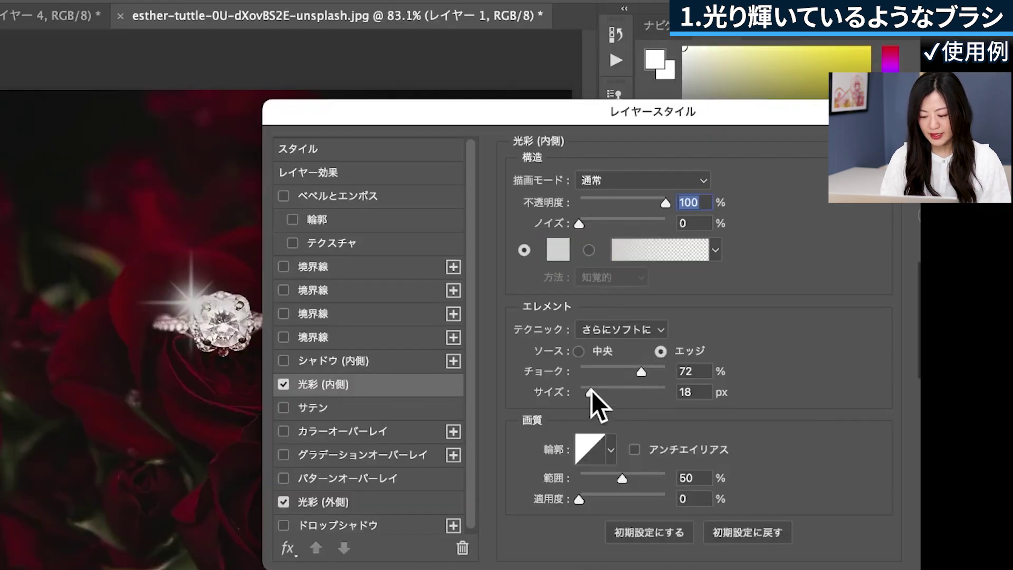
{"action": "left_click_drag", "start_coordinate": [590, 390], "coordinate": [578, 389]}
{"action": "left_click", "coordinate": [615, 369]}
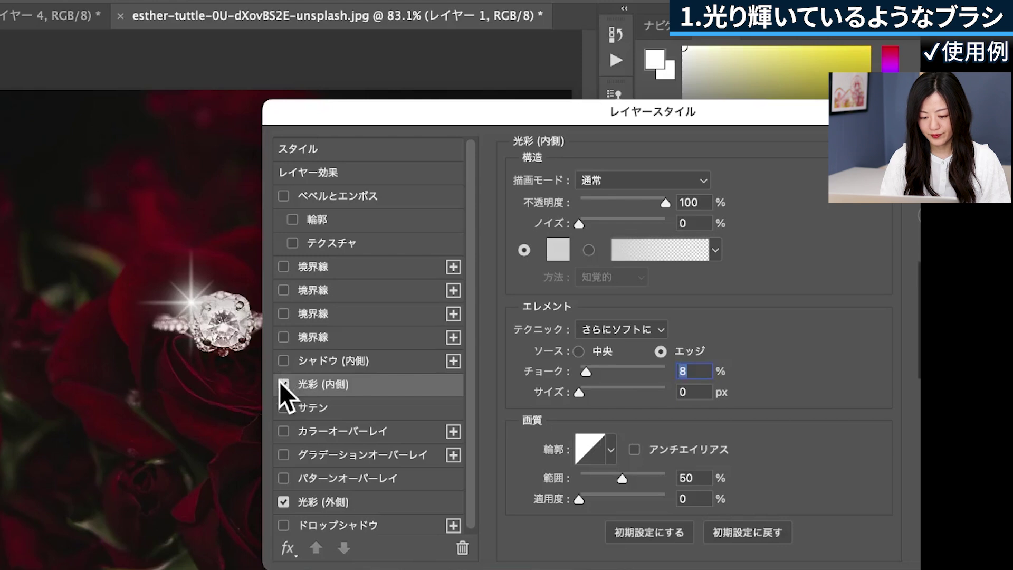
{"action": "left_click_drag", "start_coordinate": [584, 371], "coordinate": [582, 371]}
{"action": "left_click_drag", "start_coordinate": [664, 202], "coordinate": [628, 202]}
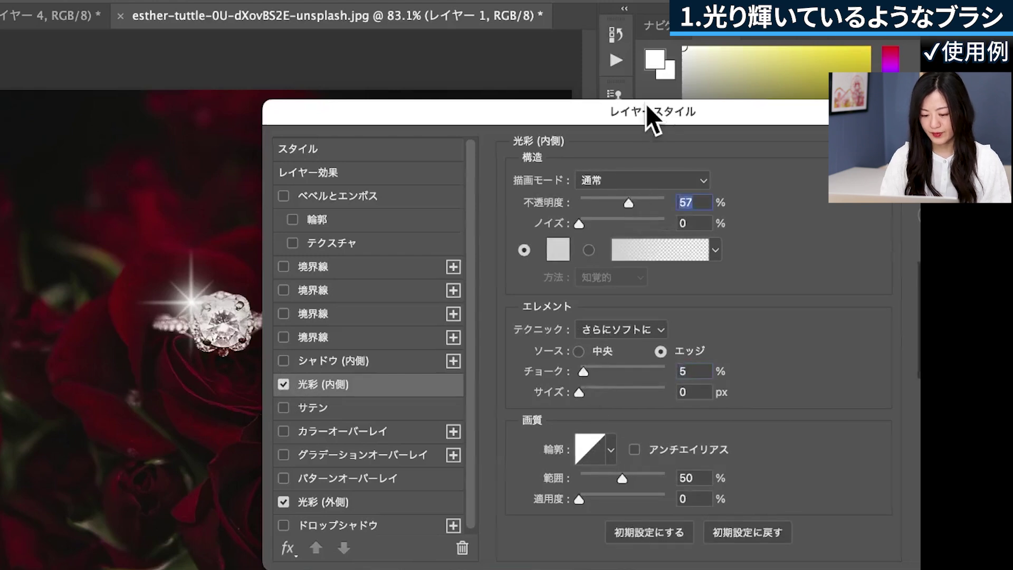
{"action": "left_click_drag", "start_coordinate": [646, 106], "coordinate": [487, 104]}
{"action": "left_click", "coordinate": [850, 149]}
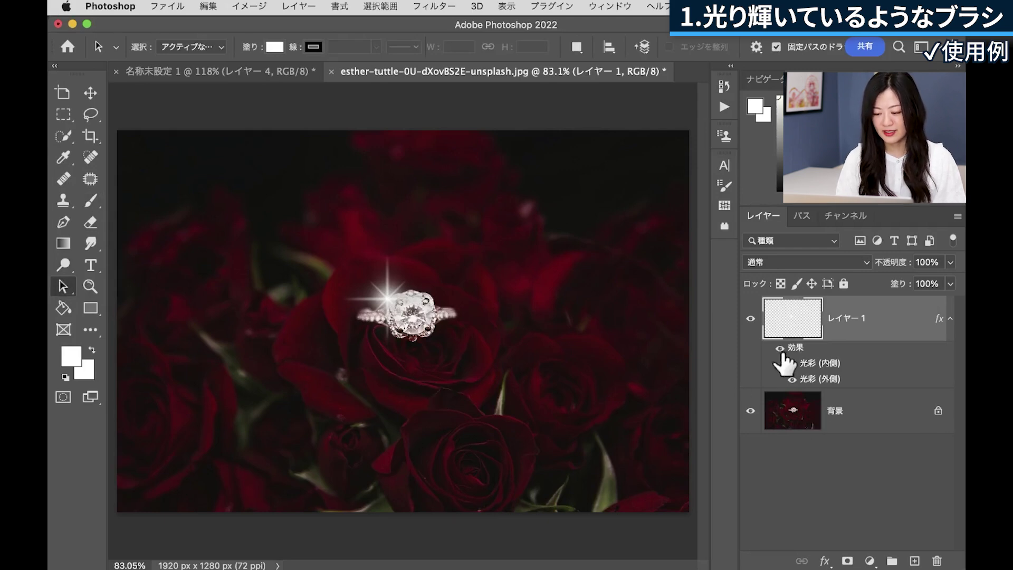
{"action": "left_click", "coordinate": [750, 318]}
Make the sparkle layer visible again, then switch to the shape tools (U)
{"action": "left_click", "coordinate": [850, 311]}
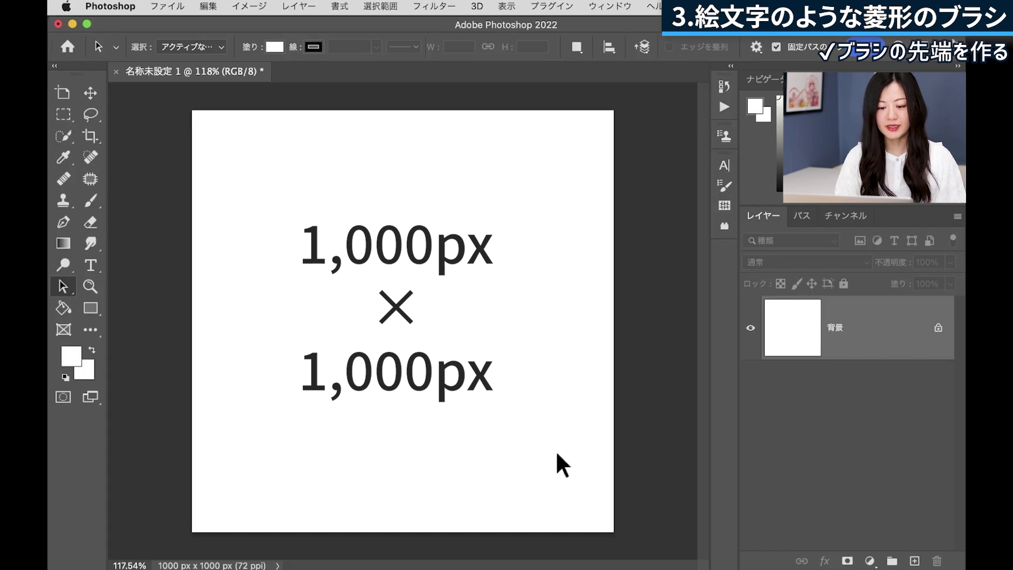
{"action": "key", "text": "u"}
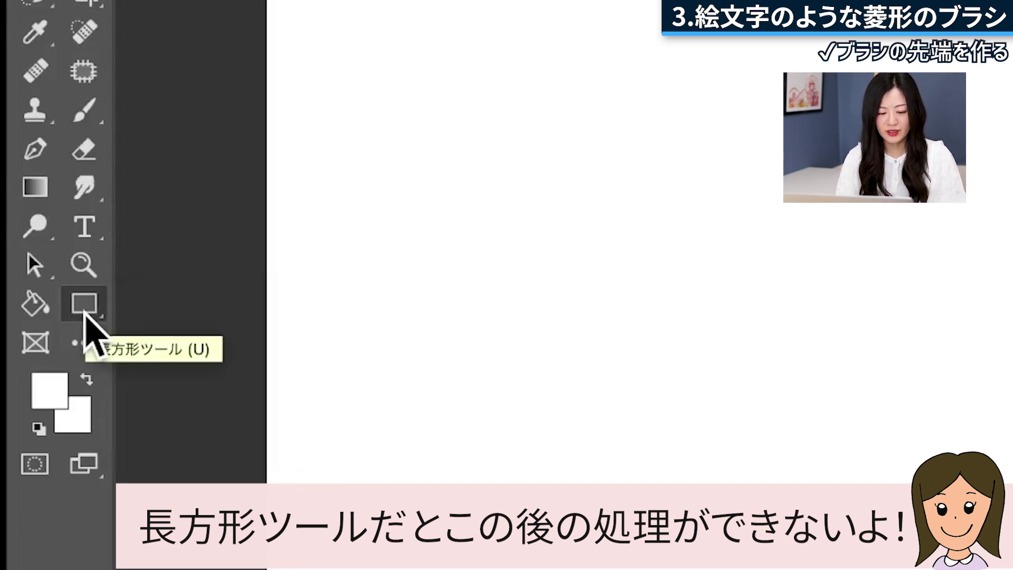
Draw a square with the Polygon tool set to 4 sides
{"action": "right_click", "coordinate": [84, 315]}
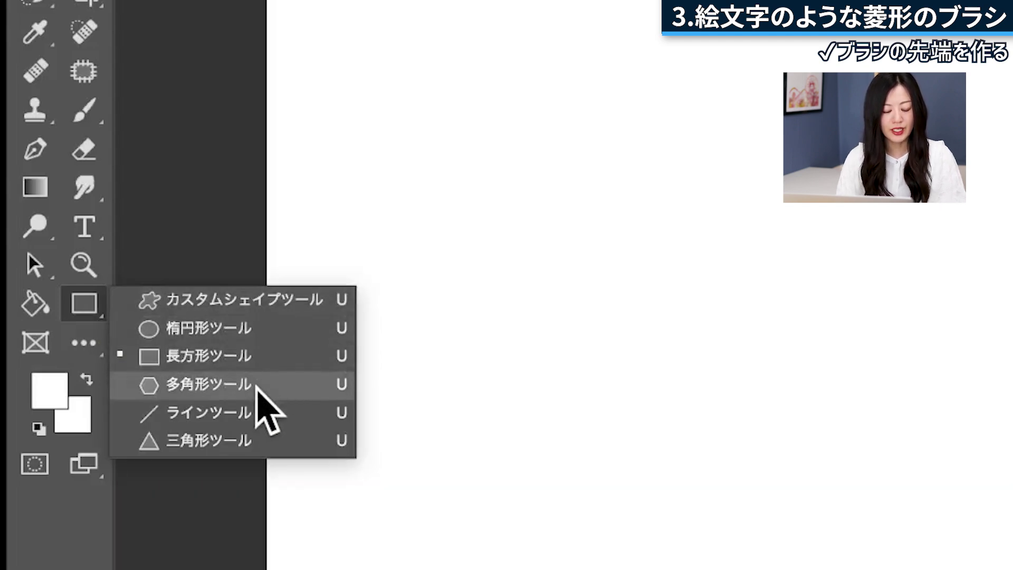
{"action": "left_click", "coordinate": [257, 388]}
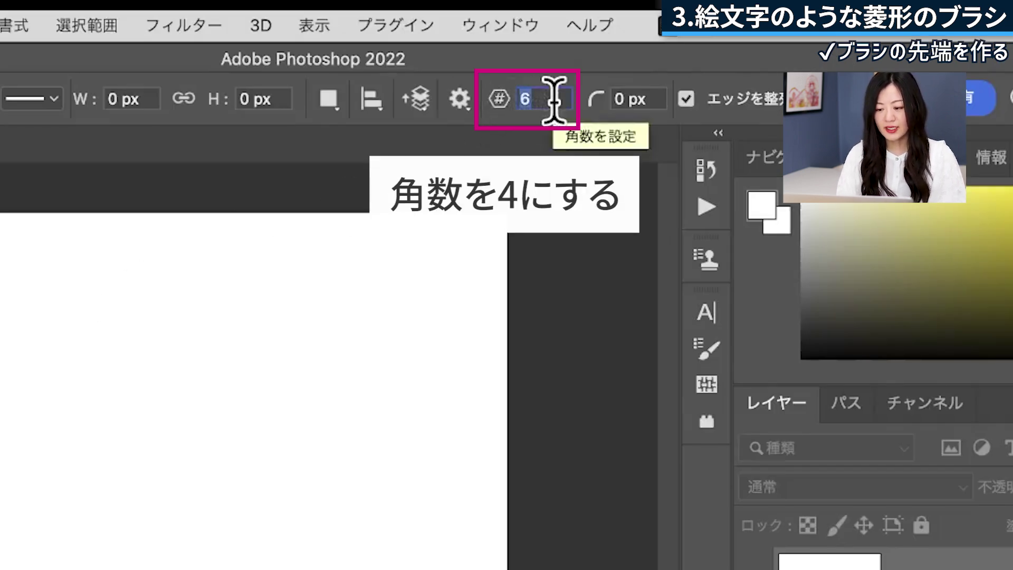
{"action": "key", "text": "BackSpace"}
{"action": "type", "text": "4"}
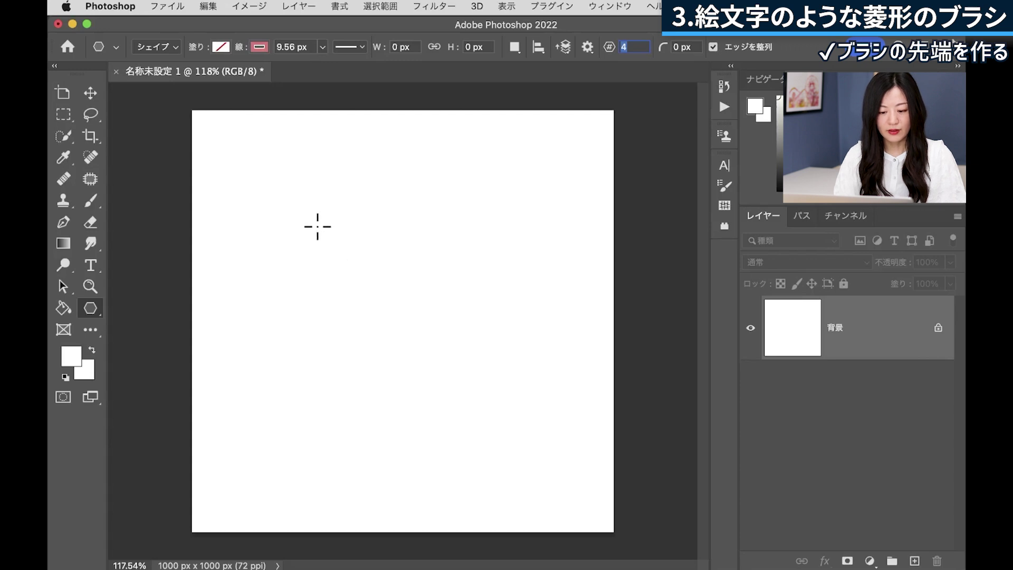
{"action": "key", "text": "Return"}
{"action": "left_click_drag", "start_coordinate": [308, 246], "coordinate": [442, 380]}
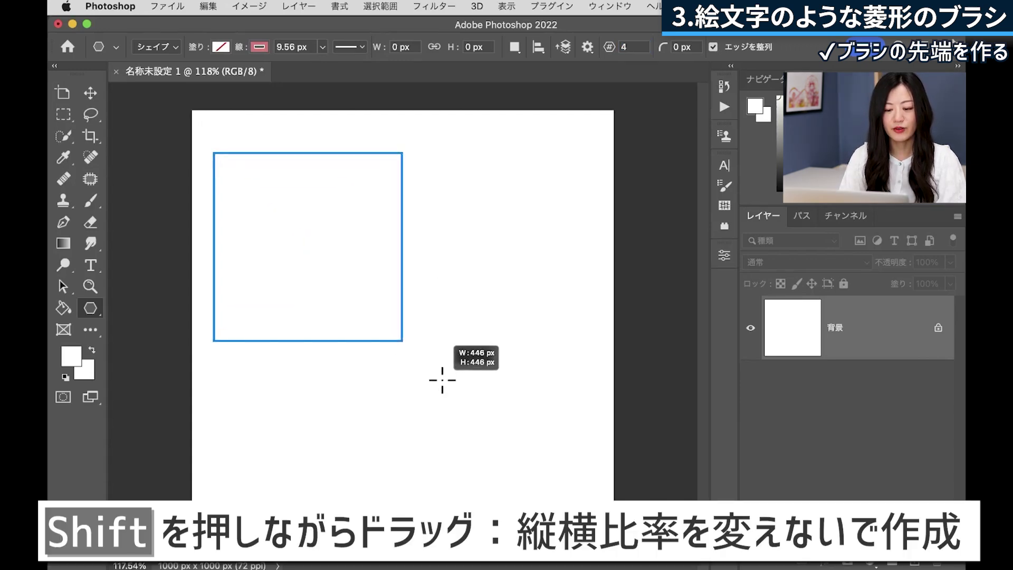
{"action": "left_click_drag", "start_coordinate": [443, 380], "coordinate": [442, 380]}
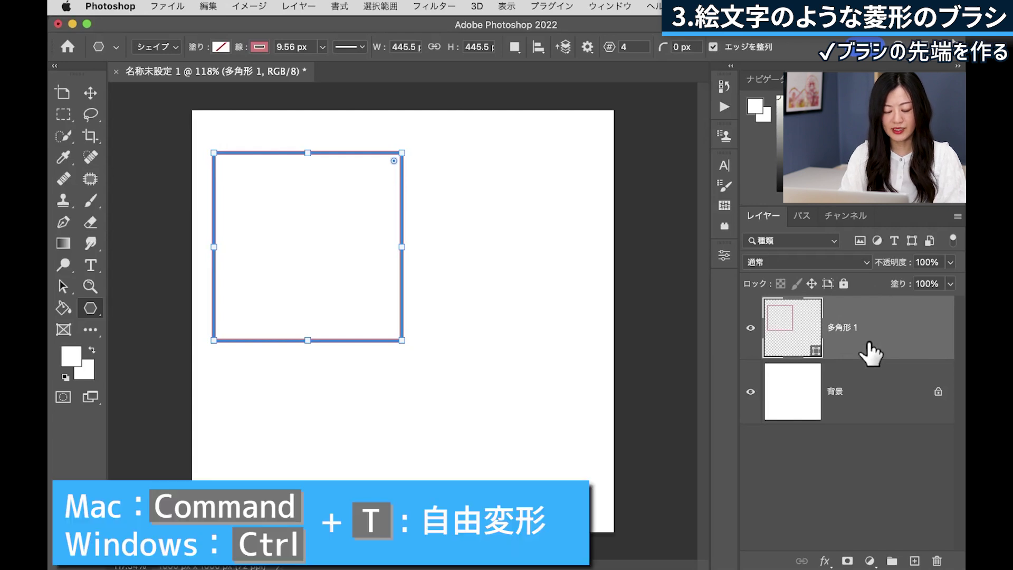
Move the square to the canvas centre with Free Transform, keeping 多角形 1 selected
{"action": "key", "text": "ctrl+t"}
{"action": "left_click_drag", "start_coordinate": [338, 253], "coordinate": [424, 328]}
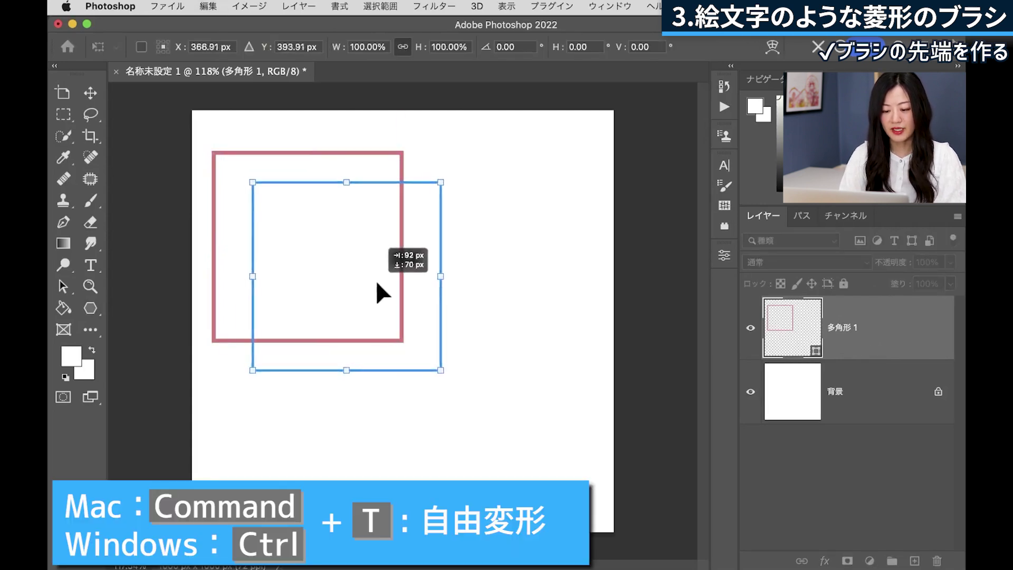
{"action": "key", "text": "Return"}
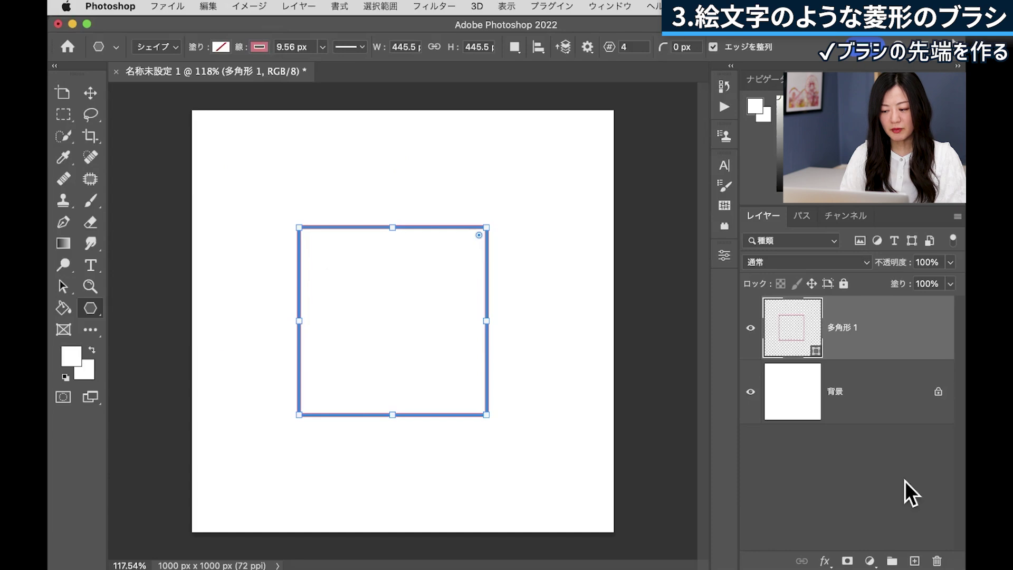
{"action": "left_click", "coordinate": [876, 414]}
{"action": "left_click", "coordinate": [872, 349]}
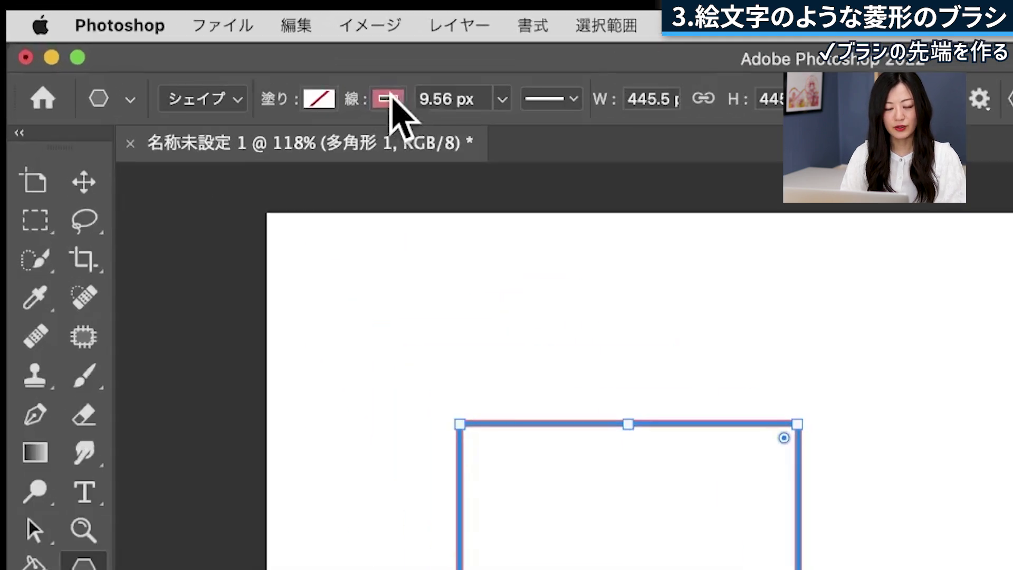
Give the 多角形 1 square a solid black fill with no stroke
{"action": "left_click", "coordinate": [389, 98]}
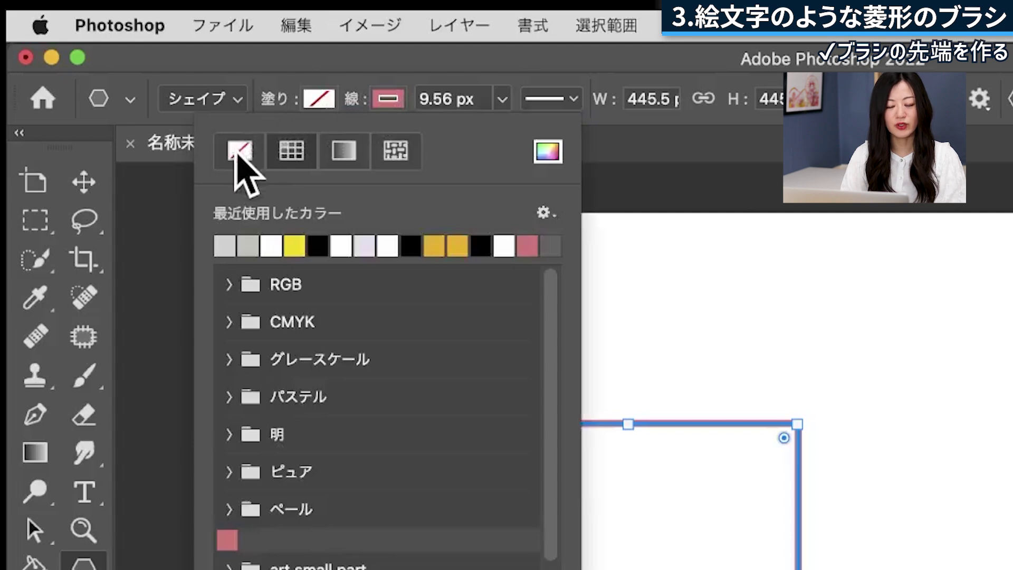
{"action": "left_click", "coordinate": [237, 151]}
{"action": "left_click", "coordinate": [399, 66]}
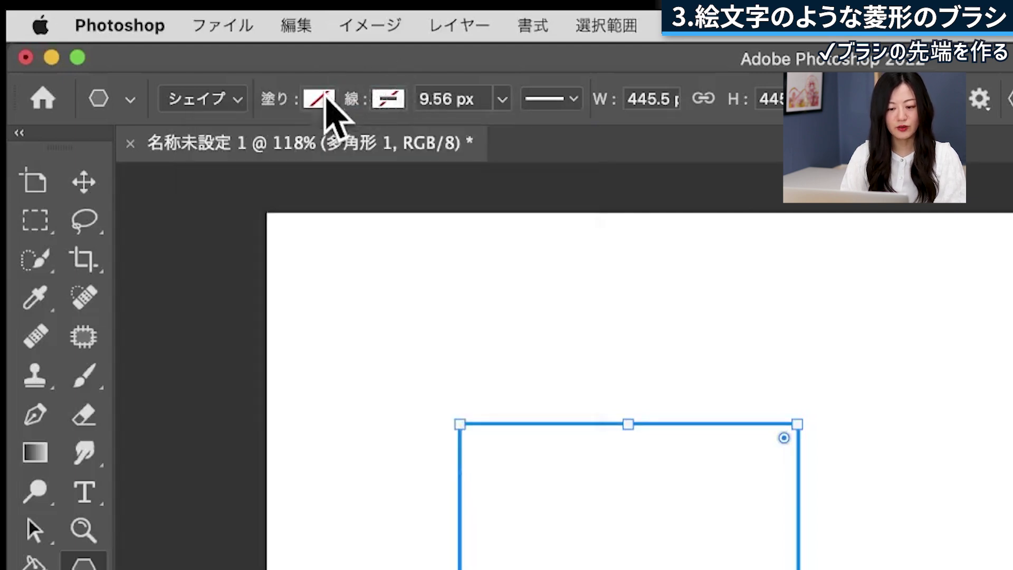
{"action": "left_click", "coordinate": [323, 99]}
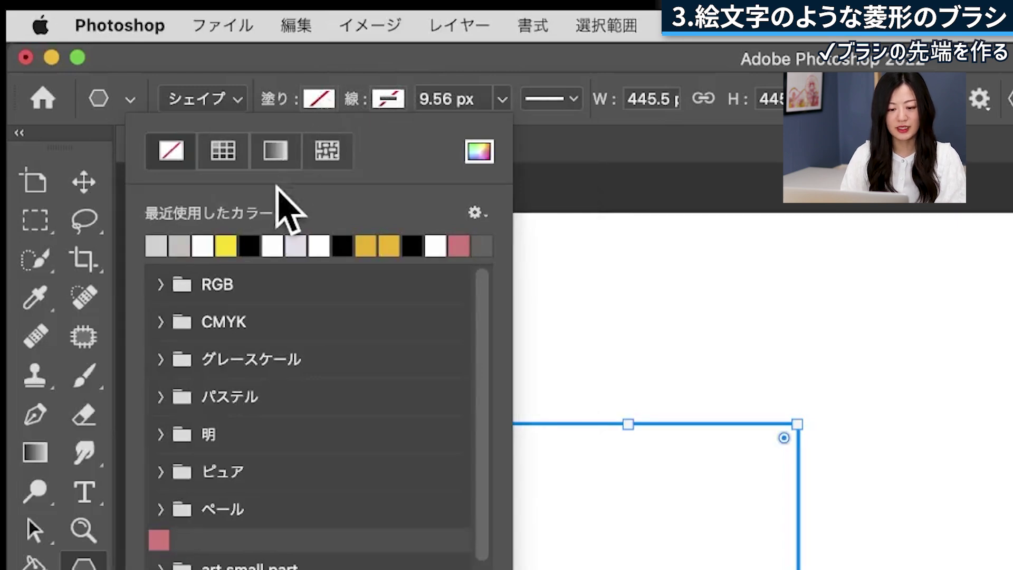
{"action": "left_click", "coordinate": [249, 246]}
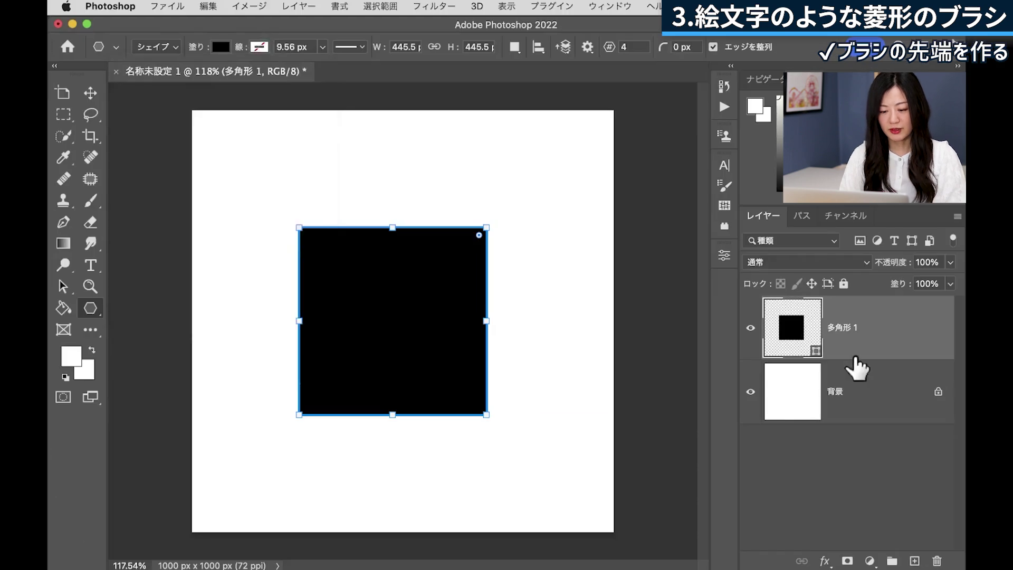
{"action": "left_click", "coordinate": [855, 389]}
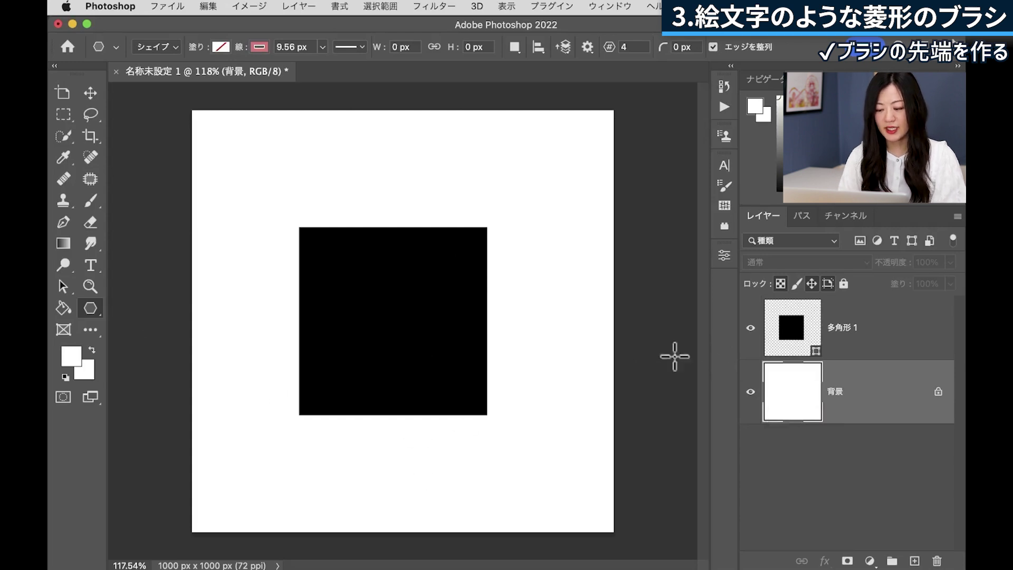
{"action": "left_click", "coordinate": [891, 332]}
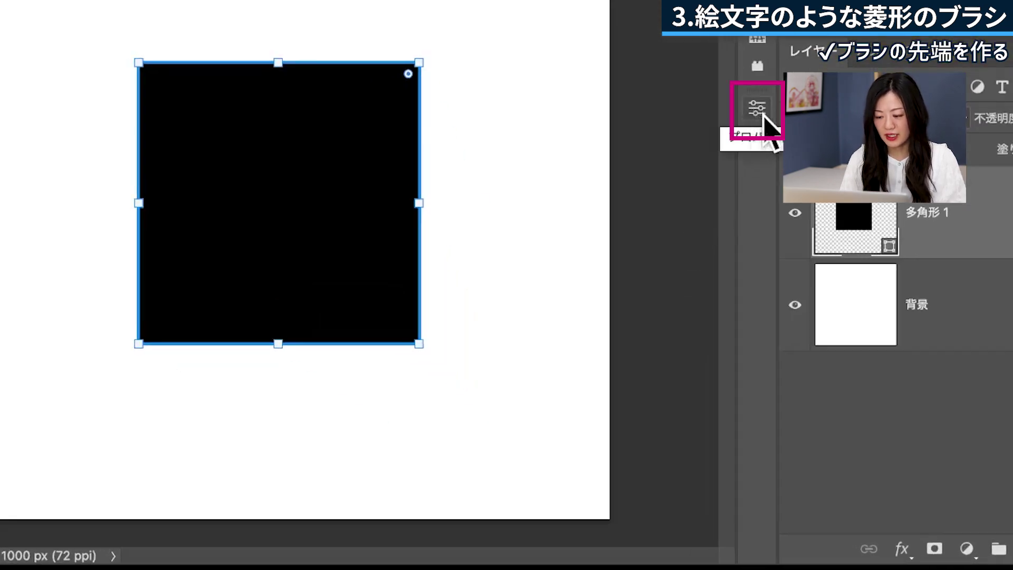
Set the 多角形 1 shape's star ratio to 50% in the Properties panel
{"action": "left_click", "coordinate": [759, 111]}
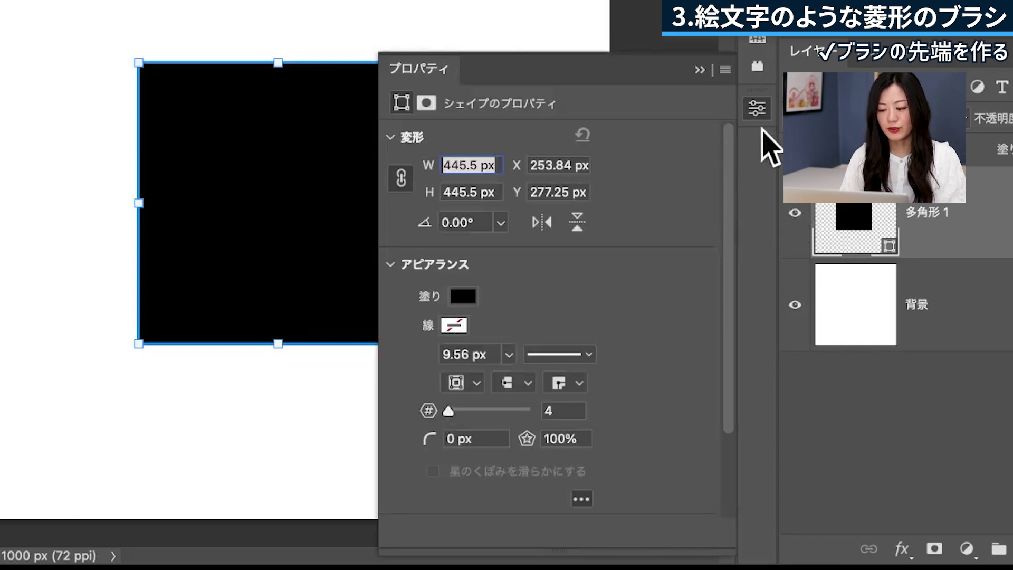
{"action": "left_click", "coordinate": [758, 109]}
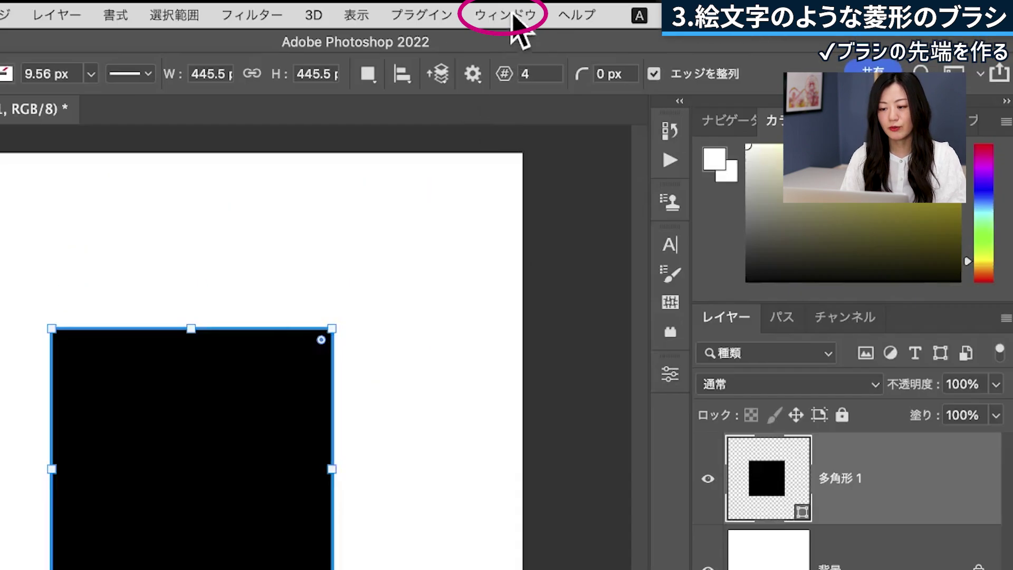
{"action": "left_click", "coordinate": [511, 15]}
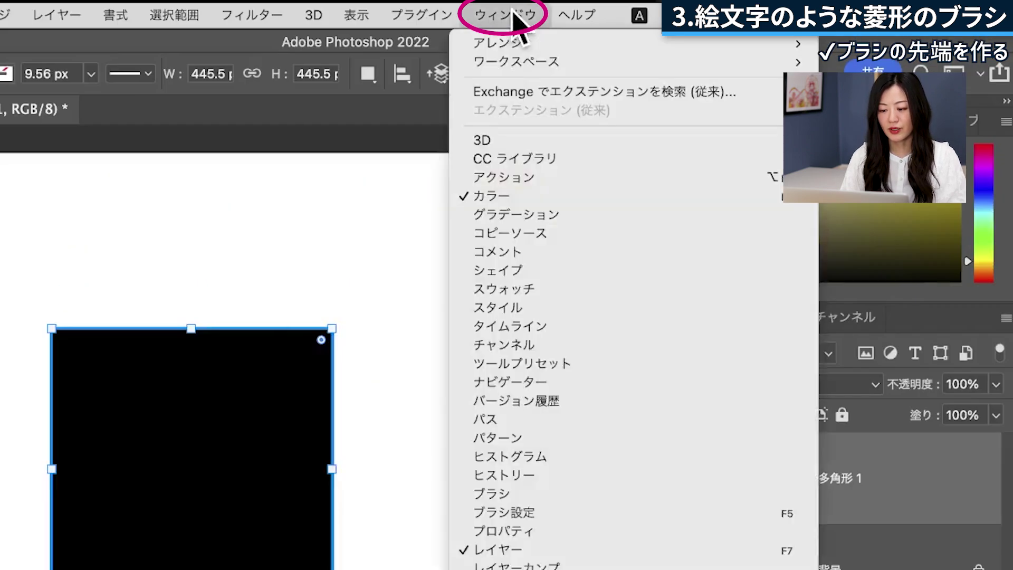
{"action": "left_click", "coordinate": [529, 531]}
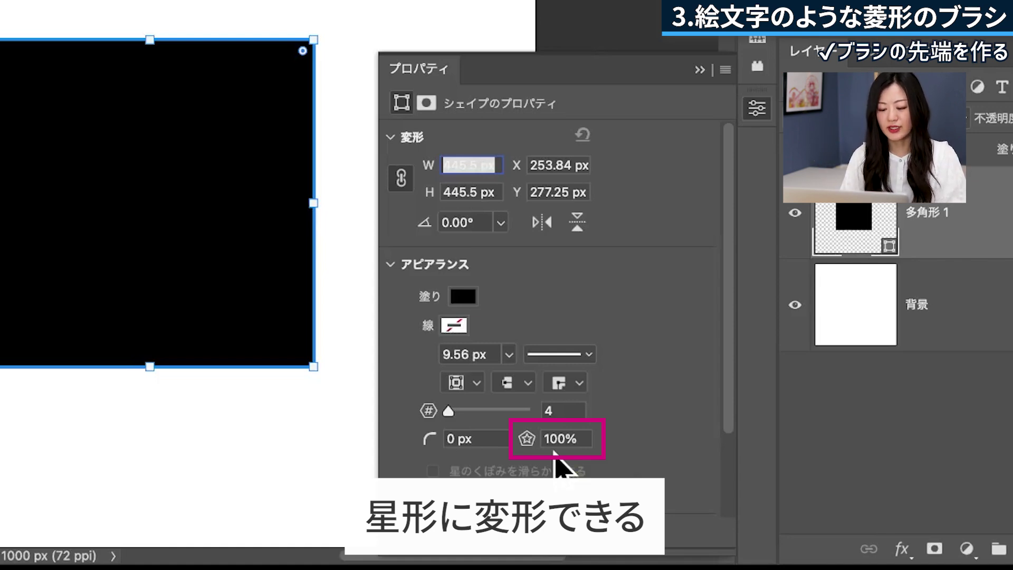
{"action": "left_click", "coordinate": [559, 437]}
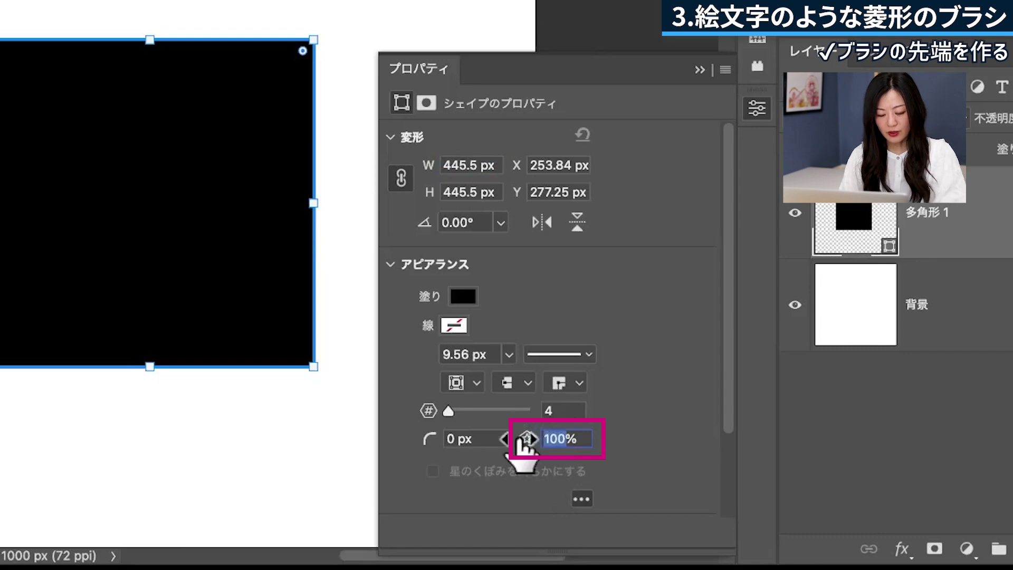
{"action": "type", "text": "5%"}
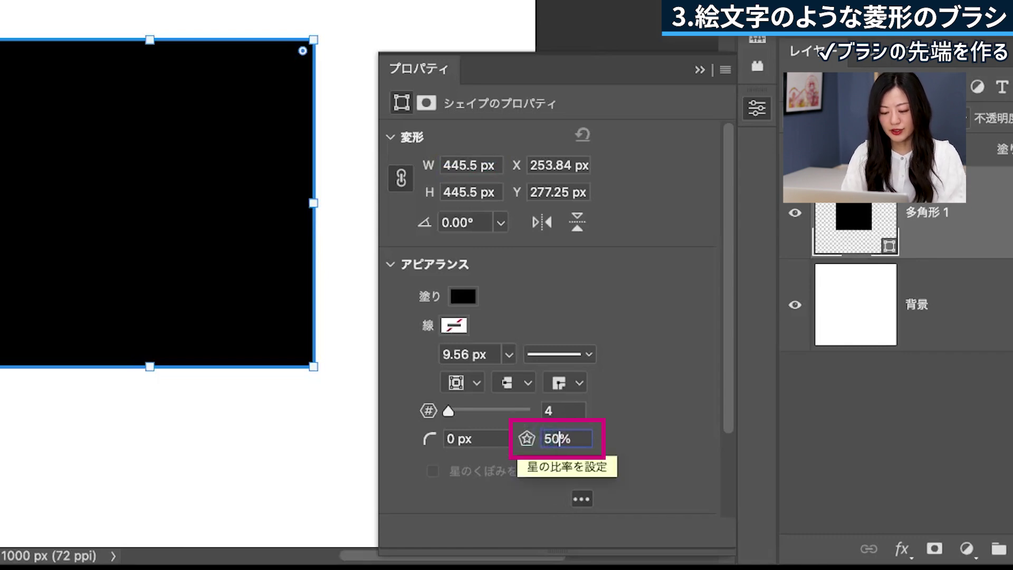
{"action": "key", "text": "Return"}
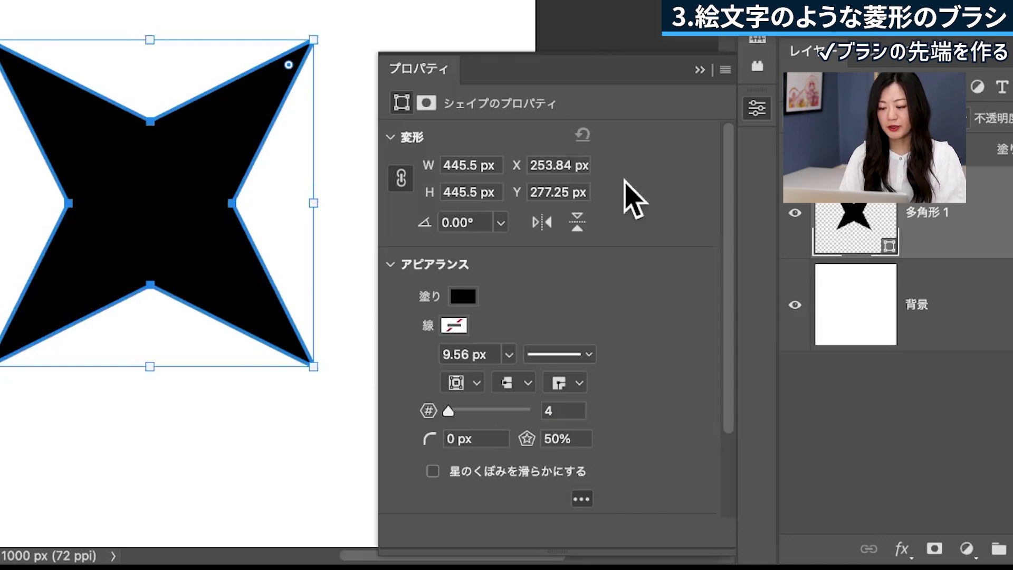
{"action": "left_click", "coordinate": [699, 70]}
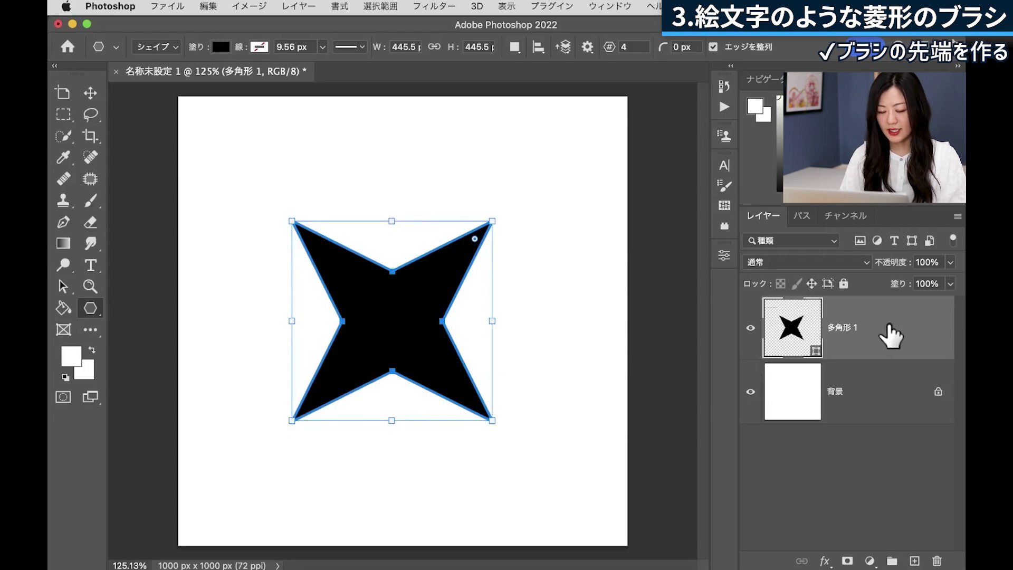
Rotate the star 45° with Free Transform so its points face up, down, left, right
{"action": "key", "text": "ctrl+t"}
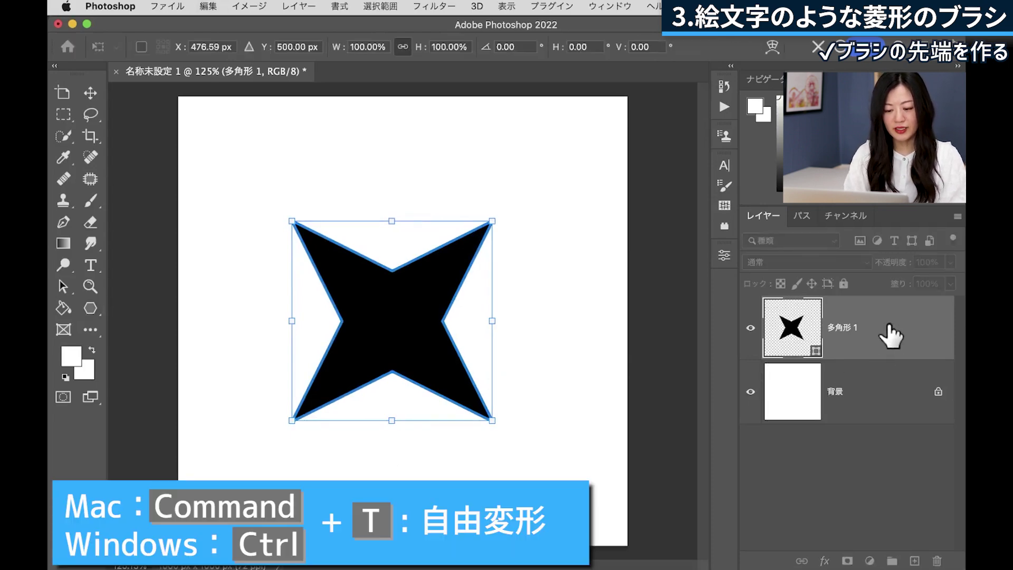
{"action": "left_click_drag", "start_coordinate": [517, 208], "coordinate": [563, 312]}
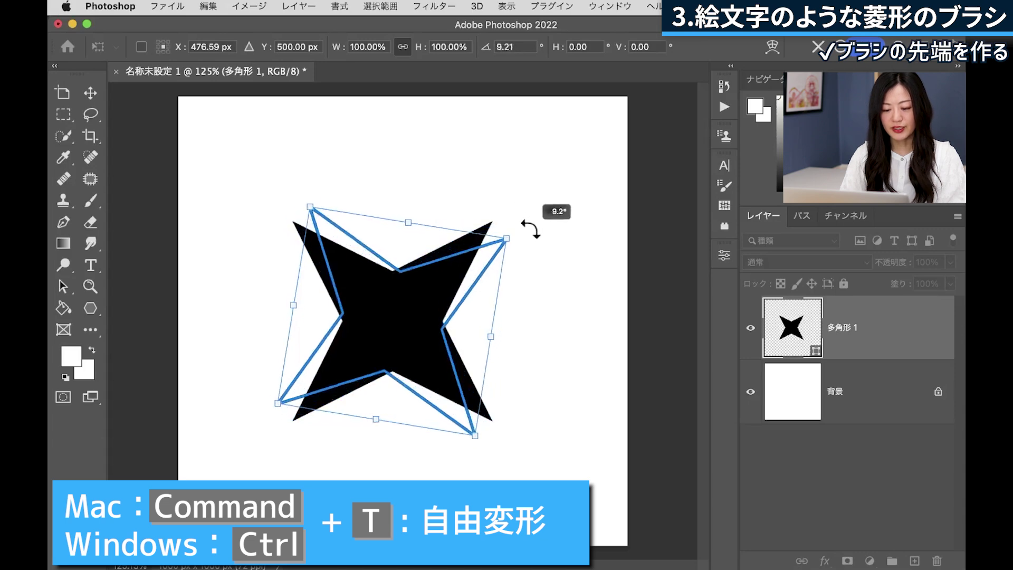
{"action": "left_click_drag", "start_coordinate": [563, 323], "coordinate": [563, 325]}
{"action": "left_click", "coordinate": [63, 287]}
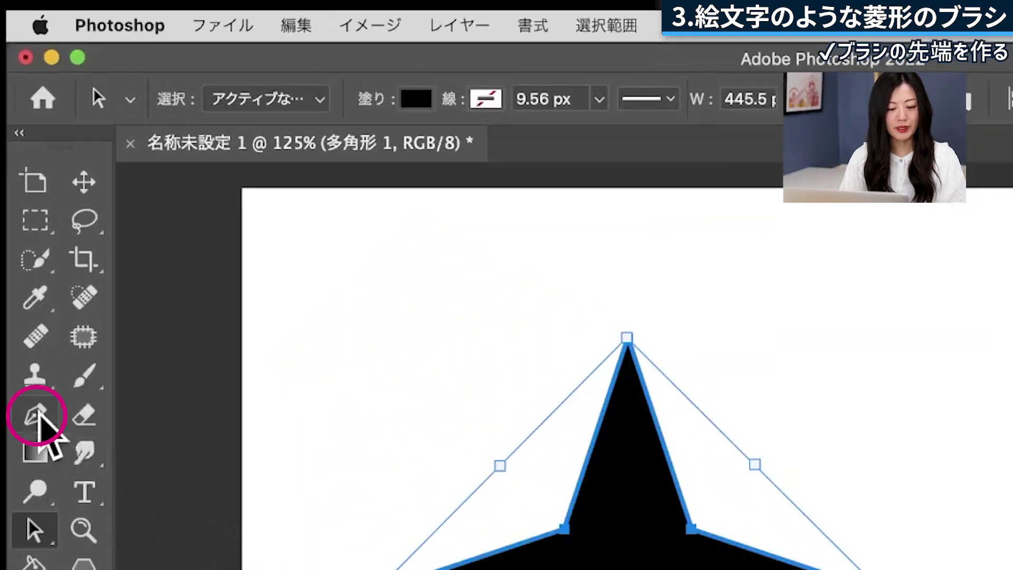
Select the Pen tool to start editing the star's path
{"action": "left_click", "coordinate": [36, 414]}
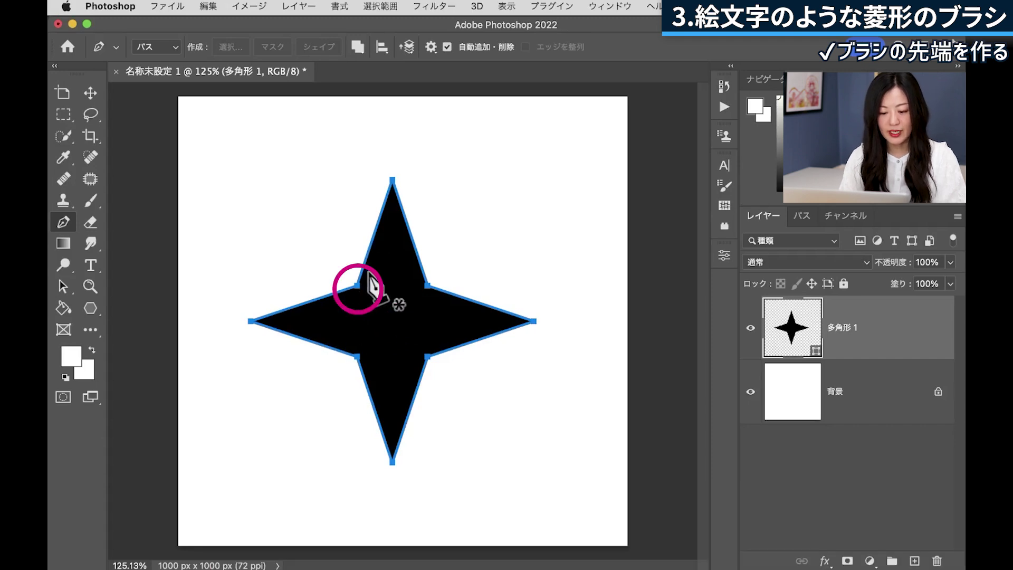
Curve the star's upper-left inner corner with Bézier handles, converting the live shape to a path
{"action": "key", "text": "ctrl+plus"}
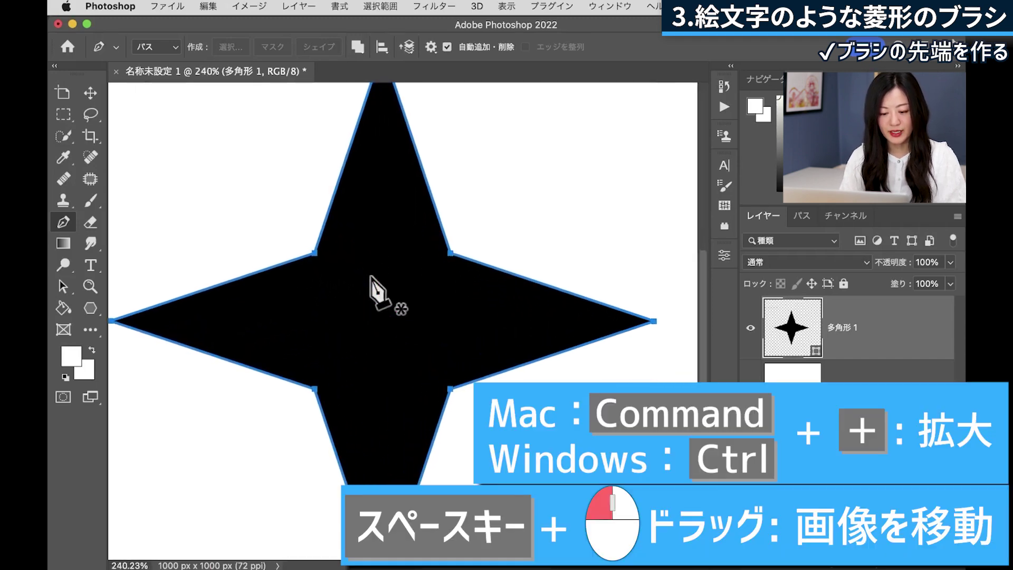
{"action": "left_click_drag", "start_coordinate": [315, 241], "coordinate": [380, 293]}
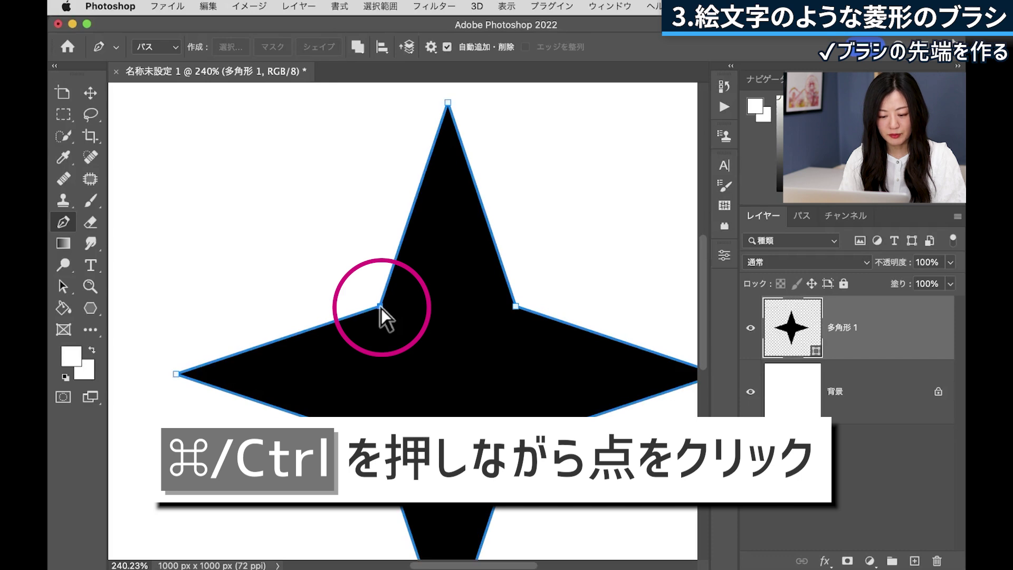
{"action": "left_click", "coordinate": [380, 306], "text": "ctrl"}
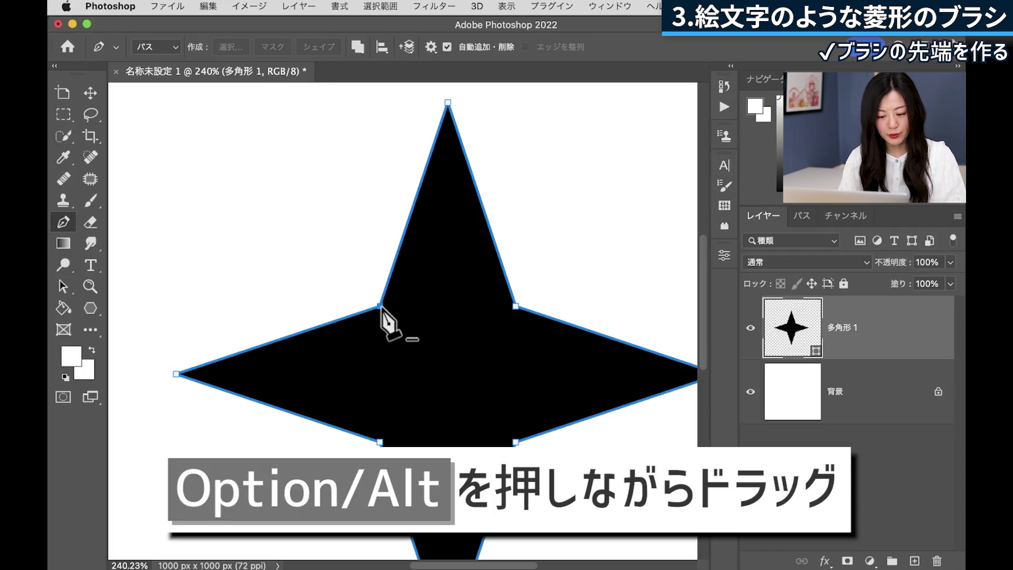
{"action": "left_click_drag", "start_coordinate": [380, 306], "coordinate": [411, 275]}
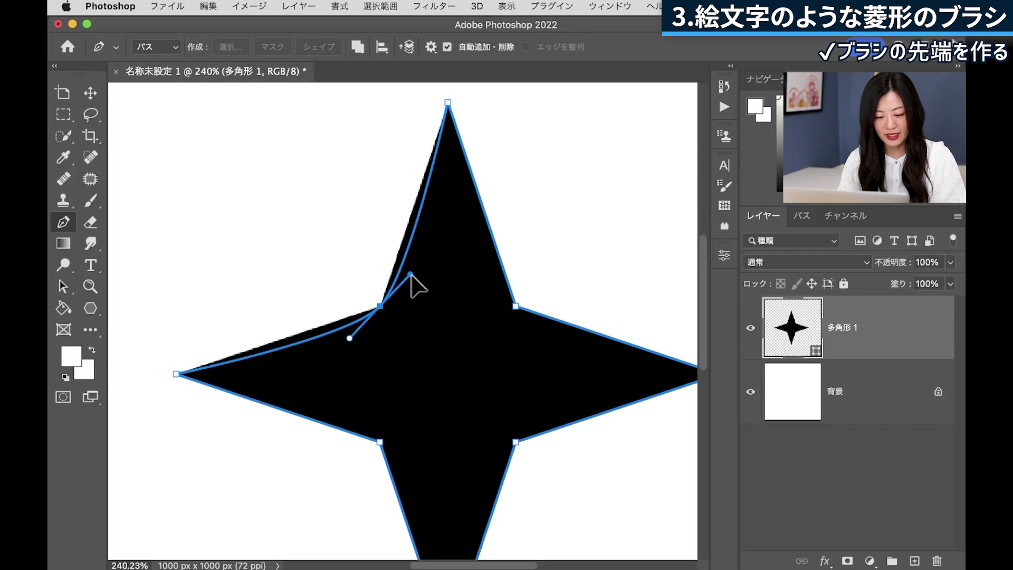
{"action": "left_click_drag", "start_coordinate": [410, 274], "coordinate": [412, 274]}
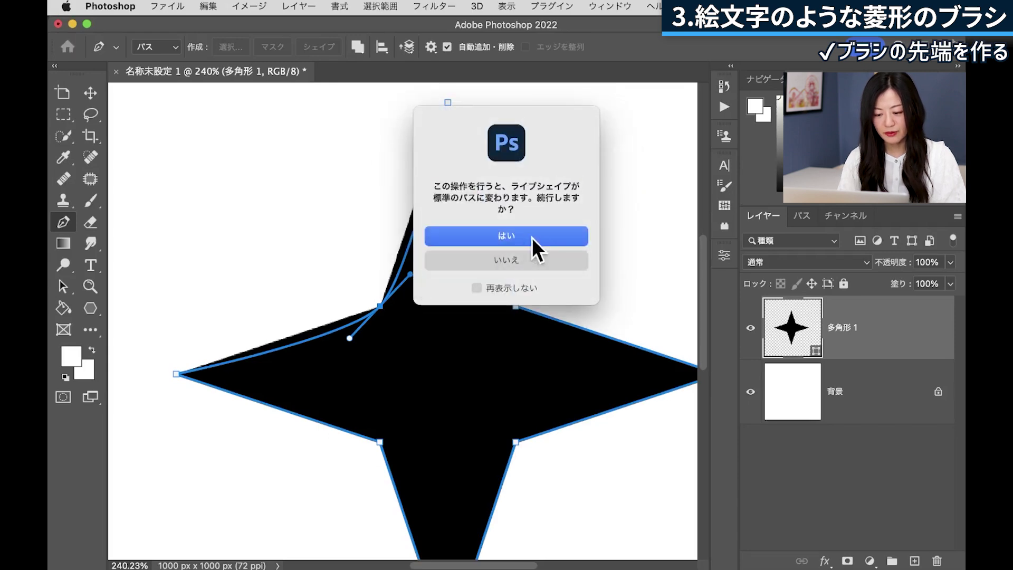
{"action": "left_click", "coordinate": [553, 239]}
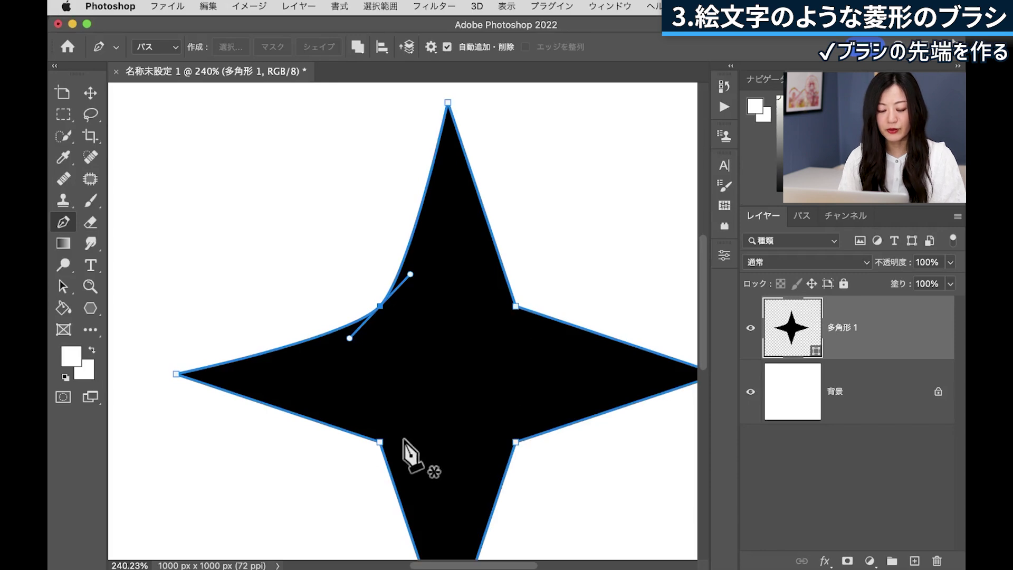
Curve the upper-right inner corner into a smooth, even bend
{"action": "scroll", "coordinate": [410, 451], "scroll_direction": "right", "scroll_amount": 2}
{"action": "scroll", "coordinate": [432, 396], "scroll_direction": "right", "scroll_amount": 2}
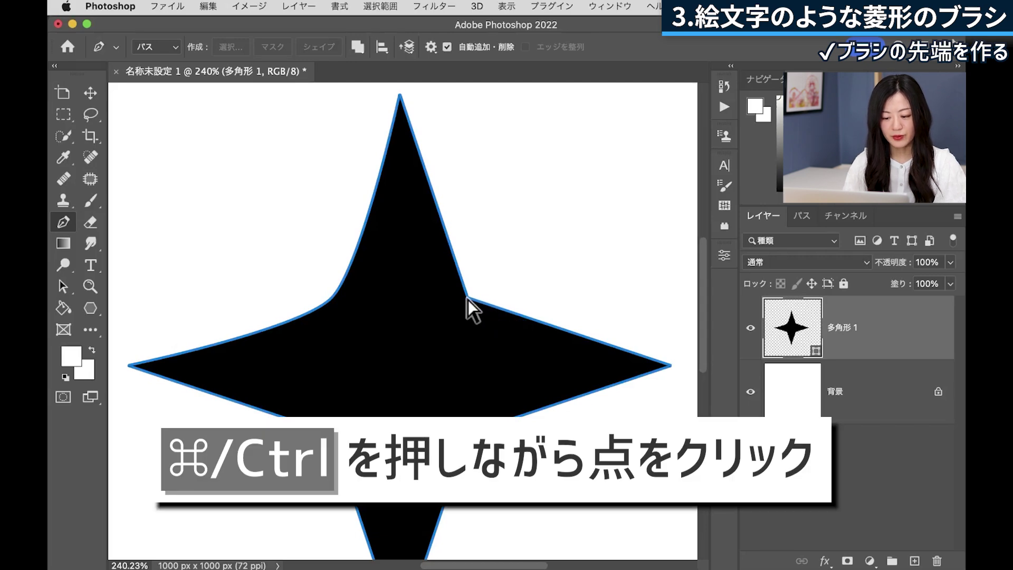
{"action": "left_click", "coordinate": [467, 298], "text": "ctrl"}
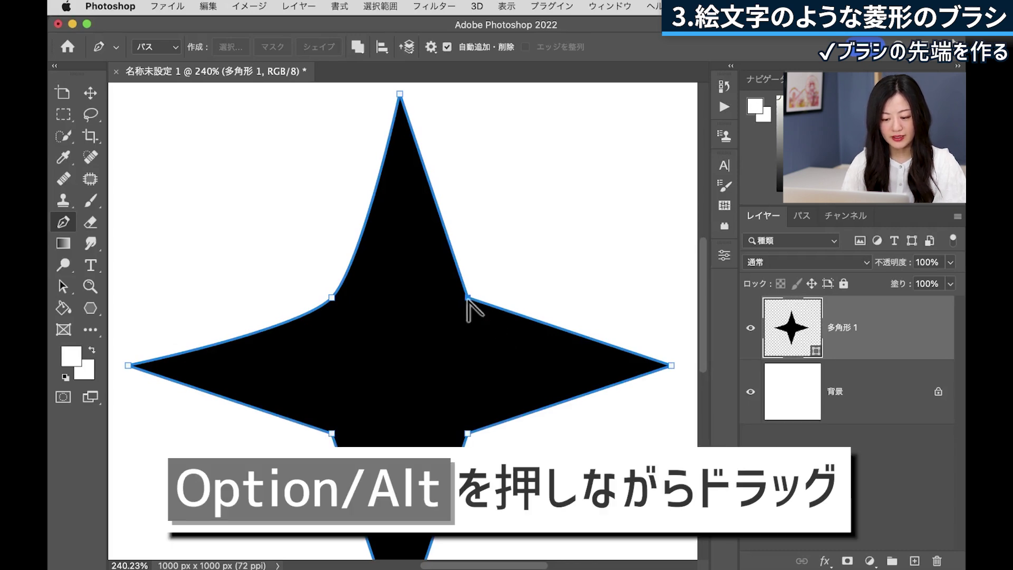
{"action": "left_click_drag", "start_coordinate": [468, 299], "coordinate": [488, 321]}
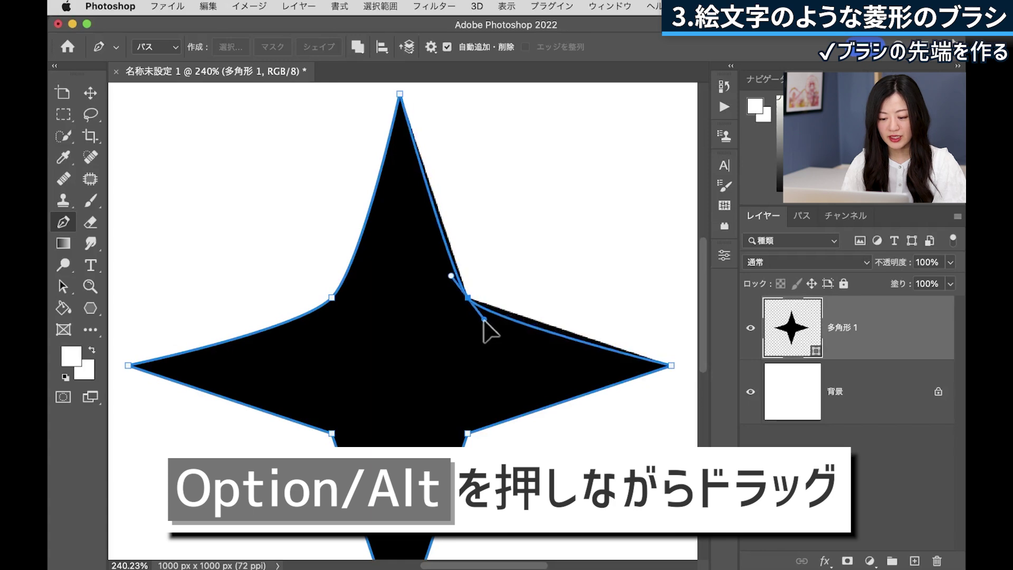
{"action": "left_click_drag", "start_coordinate": [488, 322], "coordinate": [419, 241]}
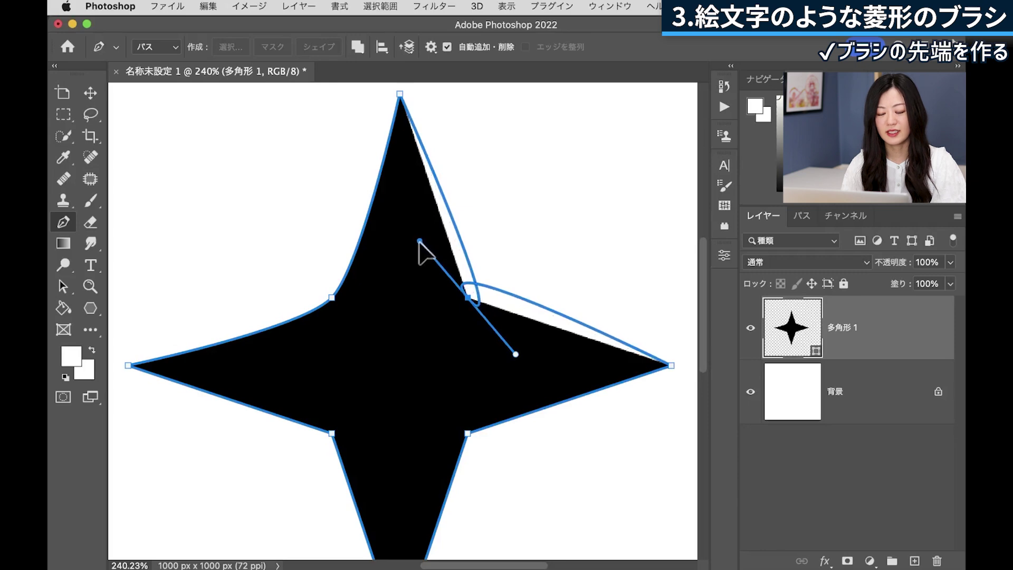
{"action": "mouse_move", "coordinate": [419, 242]}
{"action": "left_mouse_down"}
{"action": "mouse_move", "coordinate": [459, 309]}
{"action": "mouse_move", "coordinate": [499, 337]}
{"action": "mouse_move", "coordinate": [498, 326]}
{"action": "left_mouse_up"}
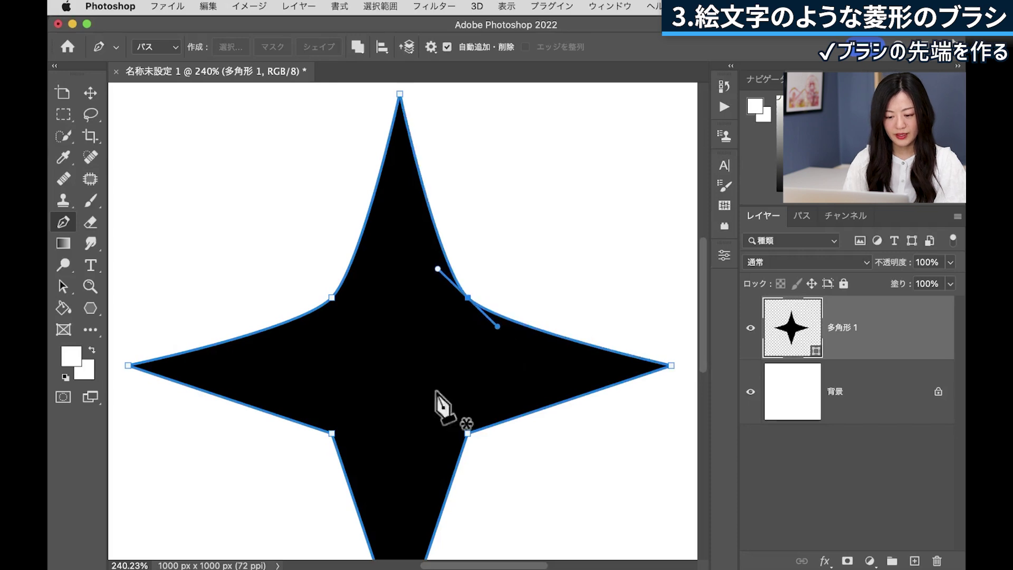
Curve the two lower inner corners to match the upper ones
{"action": "left_click_drag", "start_coordinate": [328, 428], "coordinate": [306, 414]}
{"action": "left_click_drag", "start_coordinate": [467, 433], "coordinate": [446, 464]}
{"action": "scroll", "coordinate": [405, 321], "scroll_direction": "down", "scroll_amount": 3}
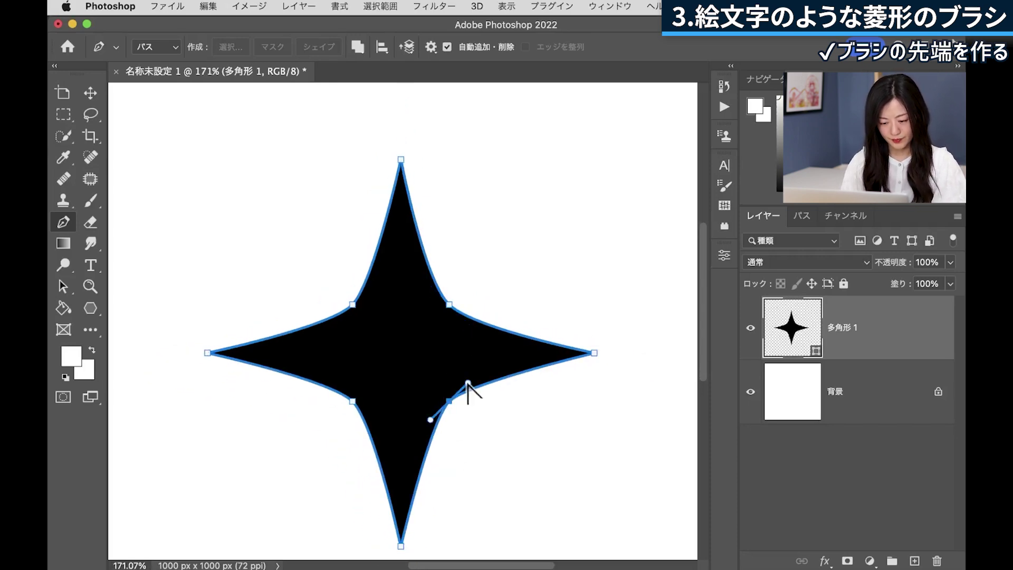
{"action": "scroll", "coordinate": [618, 423], "scroll_direction": "down", "scroll_amount": 3}
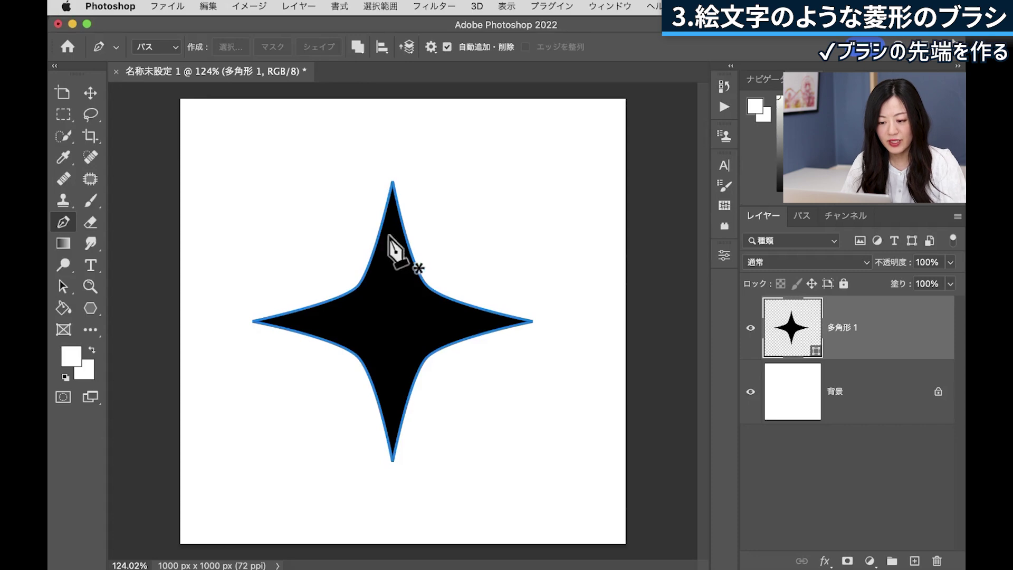
Drag the top anchor up and the bottom anchor down, then deselect the star path
{"action": "left_click", "coordinate": [395, 186], "text": "super"}
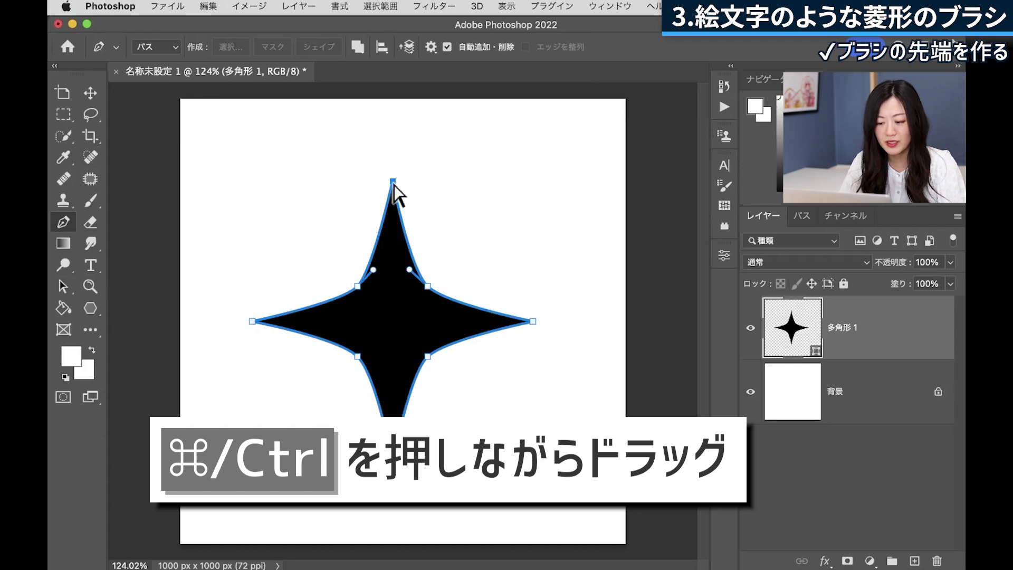
{"action": "left_click_drag", "start_coordinate": [393, 183], "coordinate": [393, 161]}
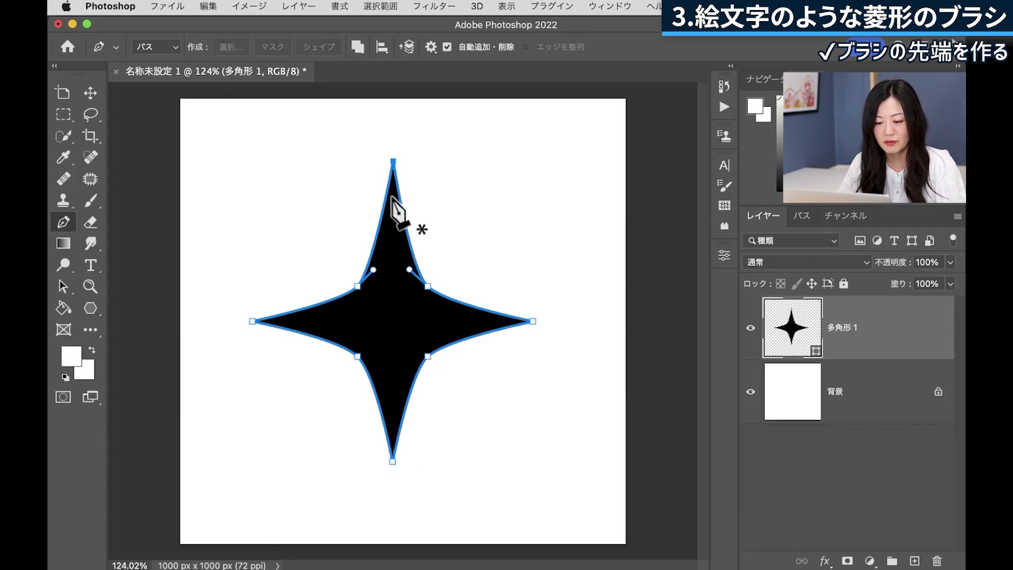
{"action": "left_click_drag", "start_coordinate": [393, 461], "coordinate": [392, 471]}
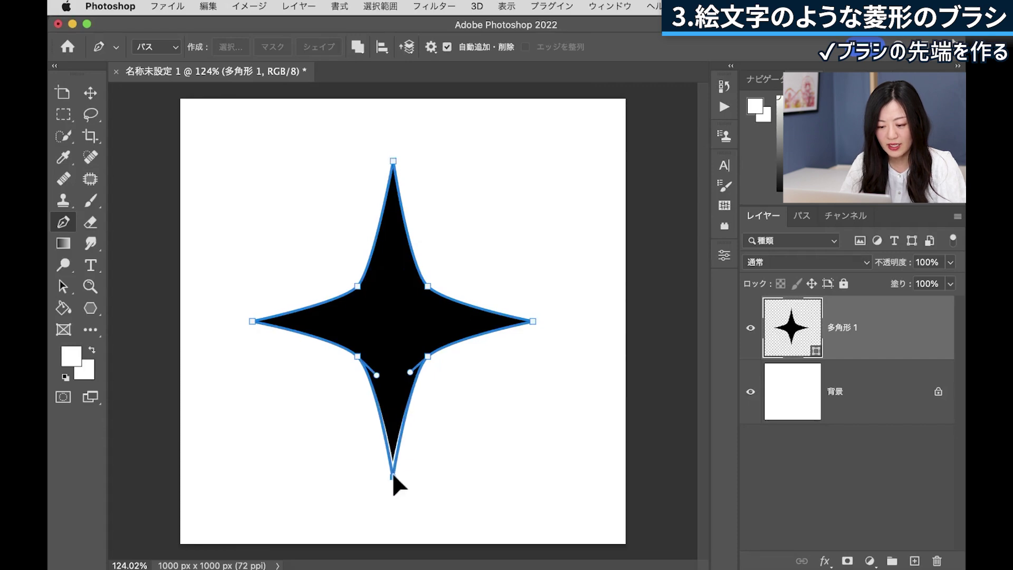
{"action": "left_click", "coordinate": [839, 403]}
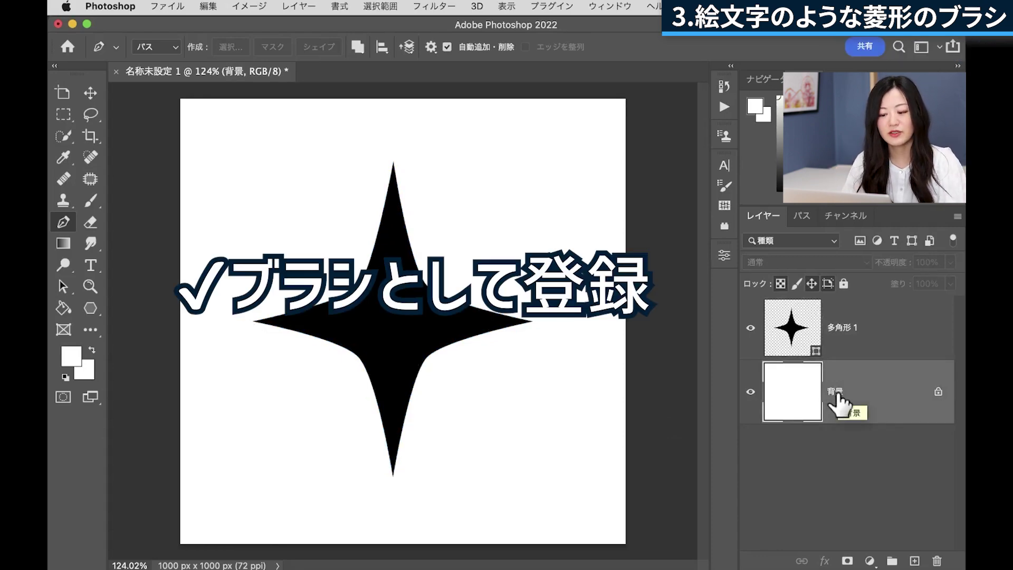
{"action": "left_click", "coordinate": [887, 354]}
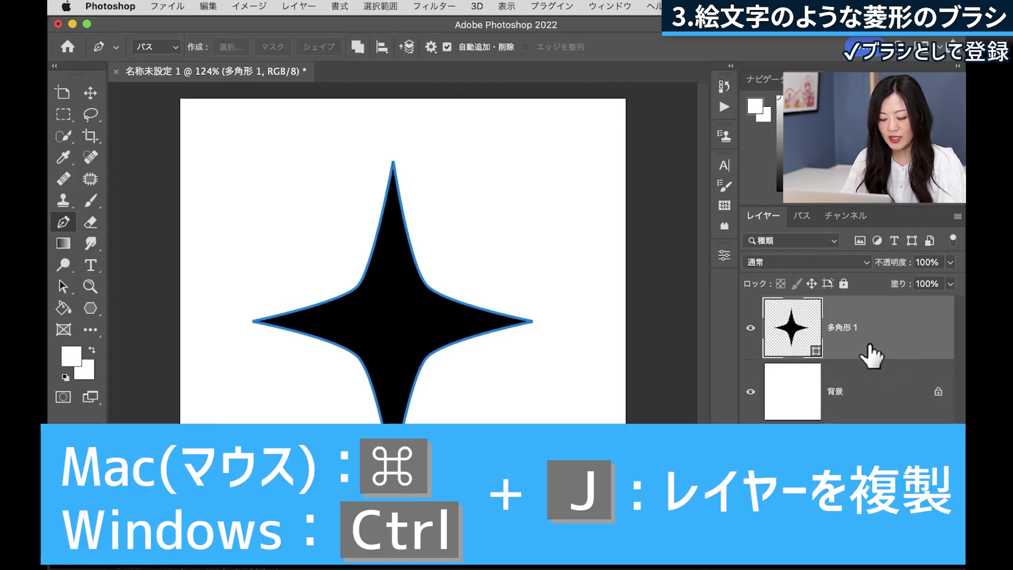
{"action": "key", "text": "ctrl+j"}
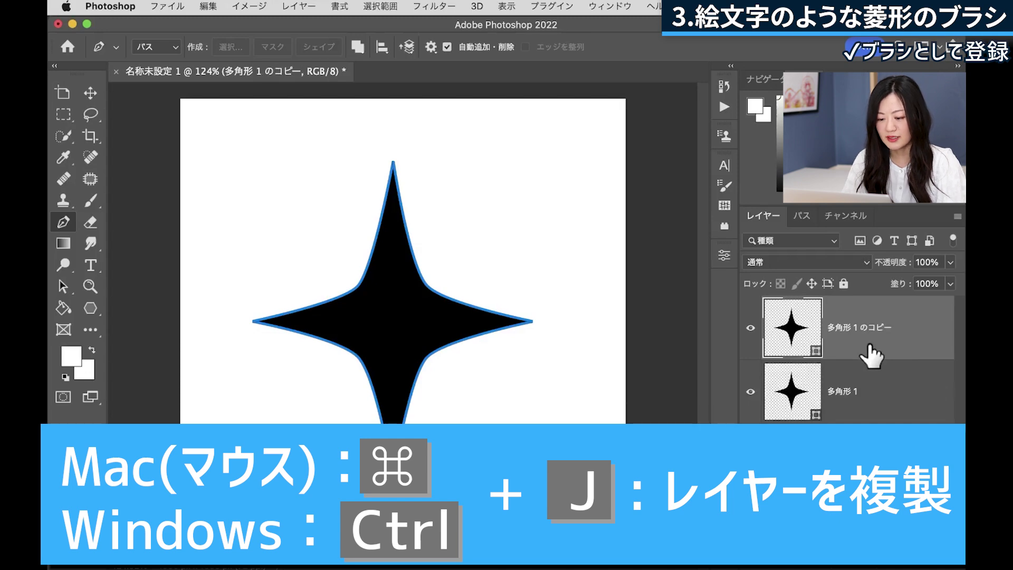
{"action": "key", "text": "ctrl+t"}
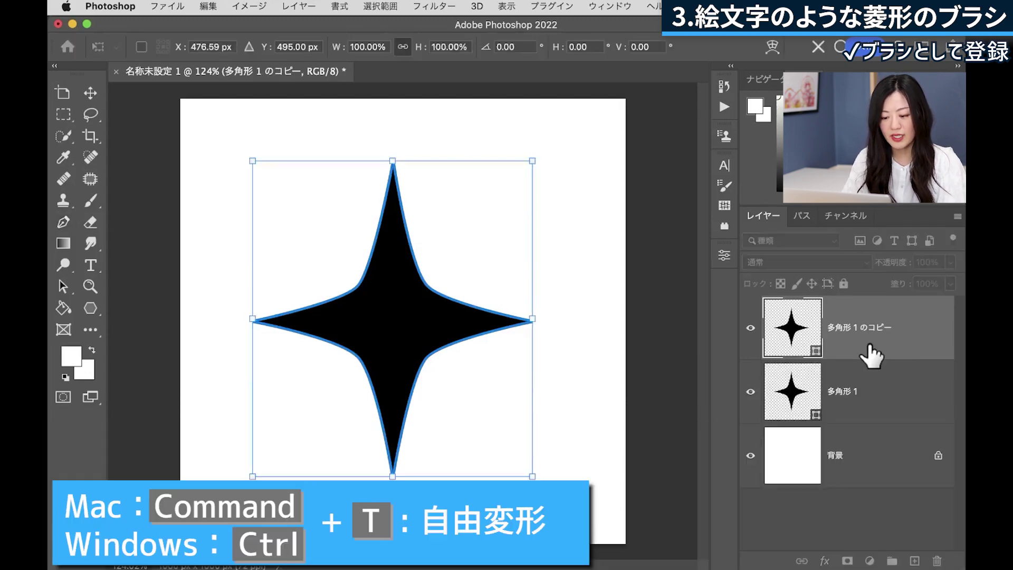
{"action": "left_click_drag", "start_coordinate": [409, 307], "coordinate": [486, 275]}
{"action": "mouse_move", "coordinate": [604, 286]}
{"action": "left_mouse_down"}
{"action": "mouse_move", "coordinate": [463, 291]}
{"action": "mouse_move", "coordinate": [519, 260]}
{"action": "mouse_move", "coordinate": [554, 224]}
{"action": "left_mouse_up"}
{"action": "key", "text": "Return"}
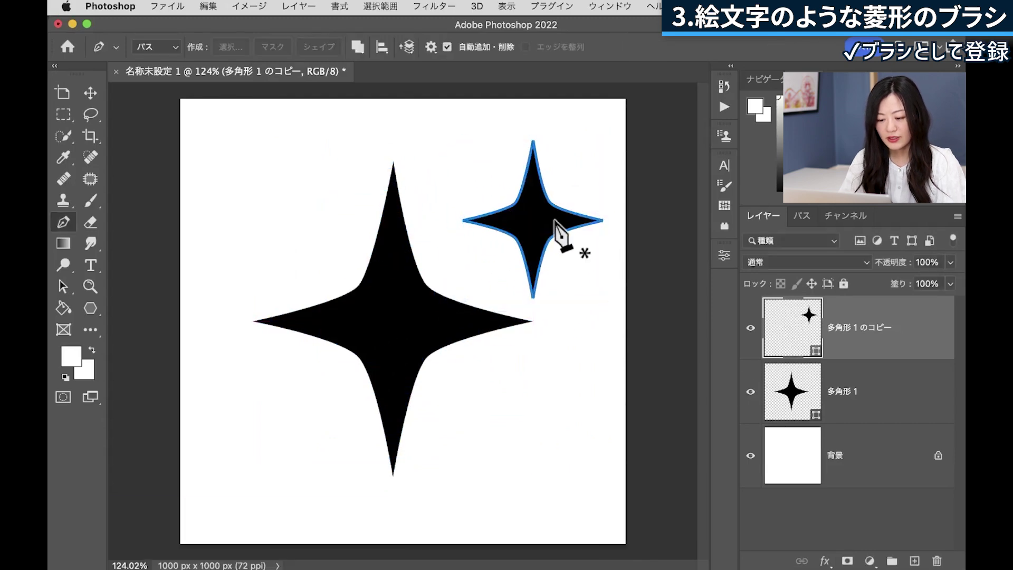
{"action": "left_click", "coordinate": [838, 454]}
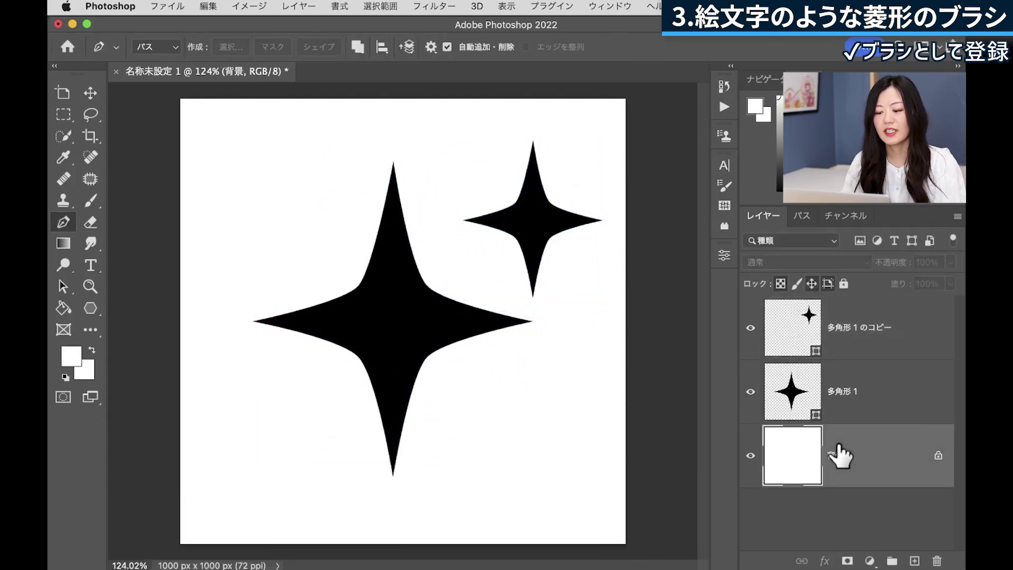
{"action": "left_click", "coordinate": [888, 347]}
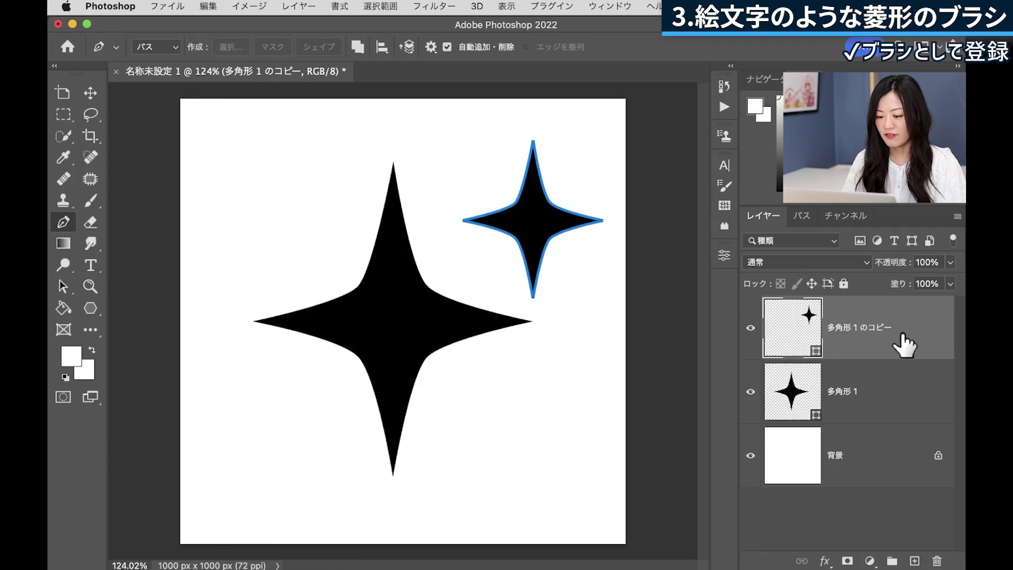
{"action": "left_click_drag", "start_coordinate": [903, 343], "coordinate": [937, 559]}
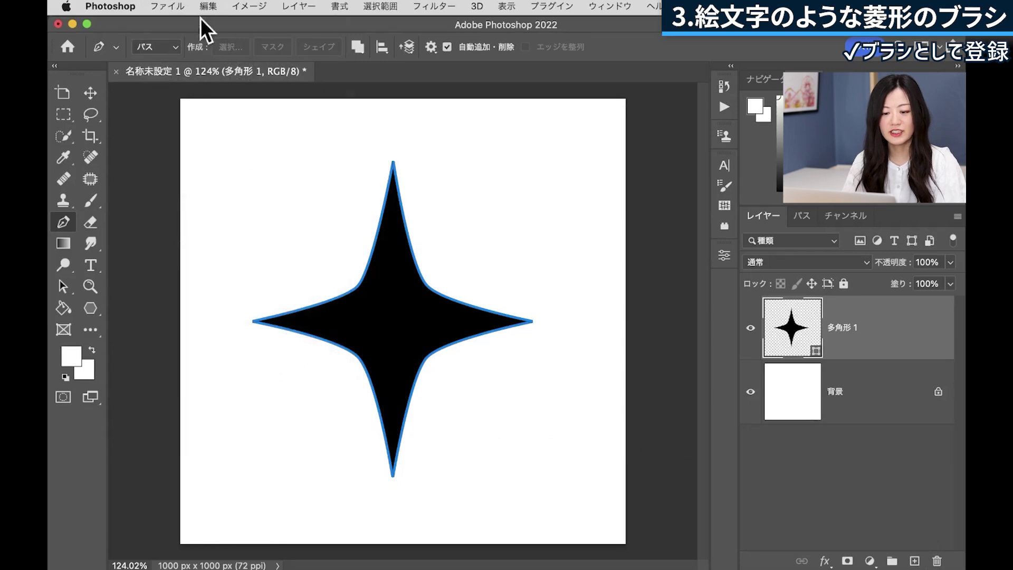
Define the star shape as a new brush named 絵文字キラキラ
{"action": "left_click", "coordinate": [207, 7]}
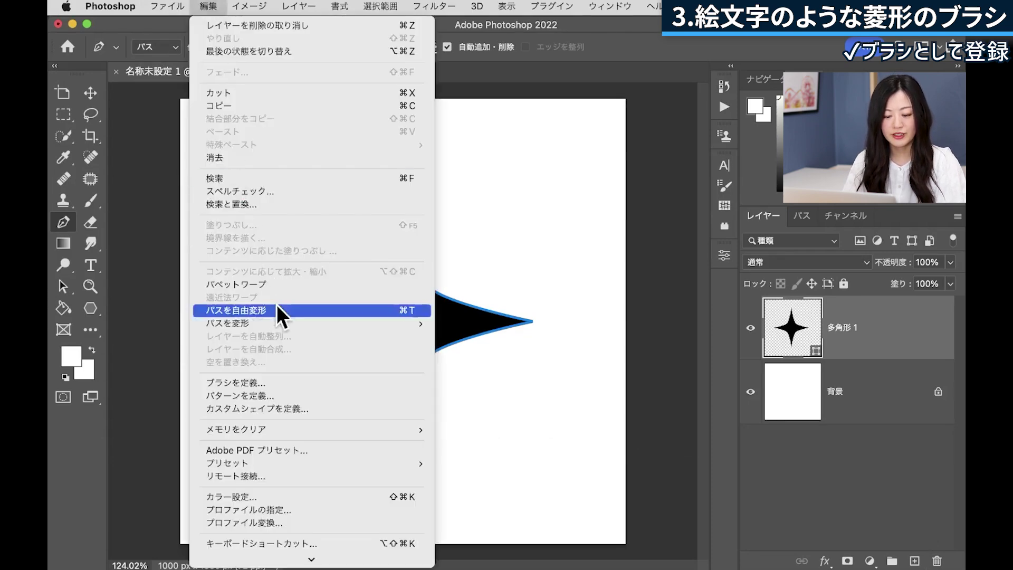
{"action": "left_click", "coordinate": [272, 380]}
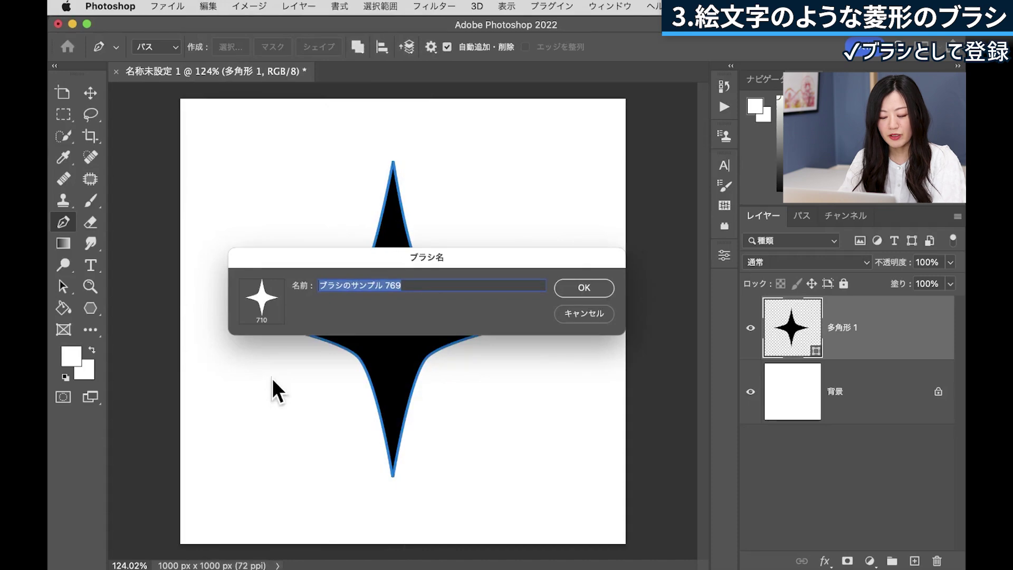
{"action": "type", "text": "絵文字キラキラ"}
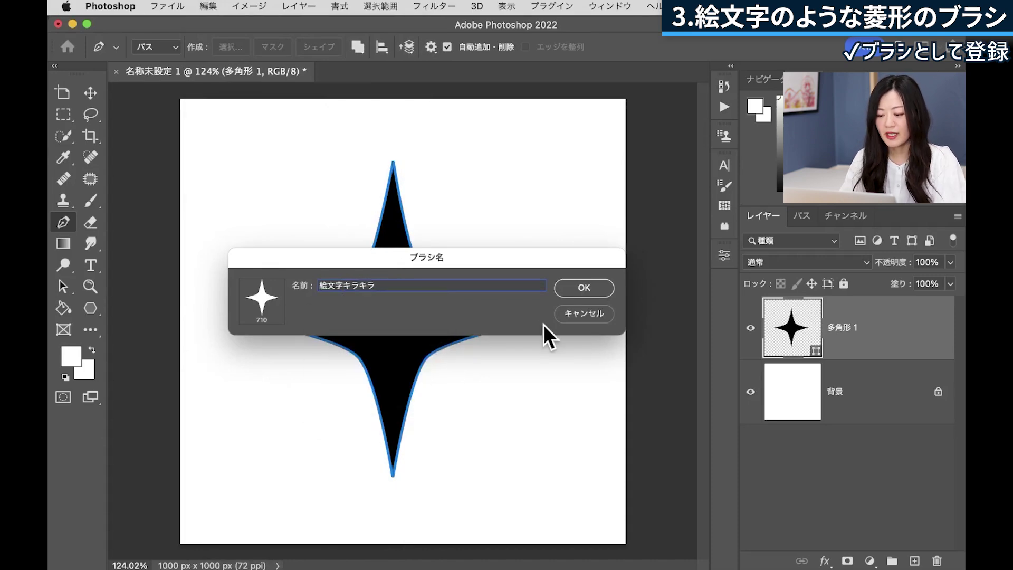
{"action": "left_click", "coordinate": [602, 287]}
{"action": "key", "text": "b"}
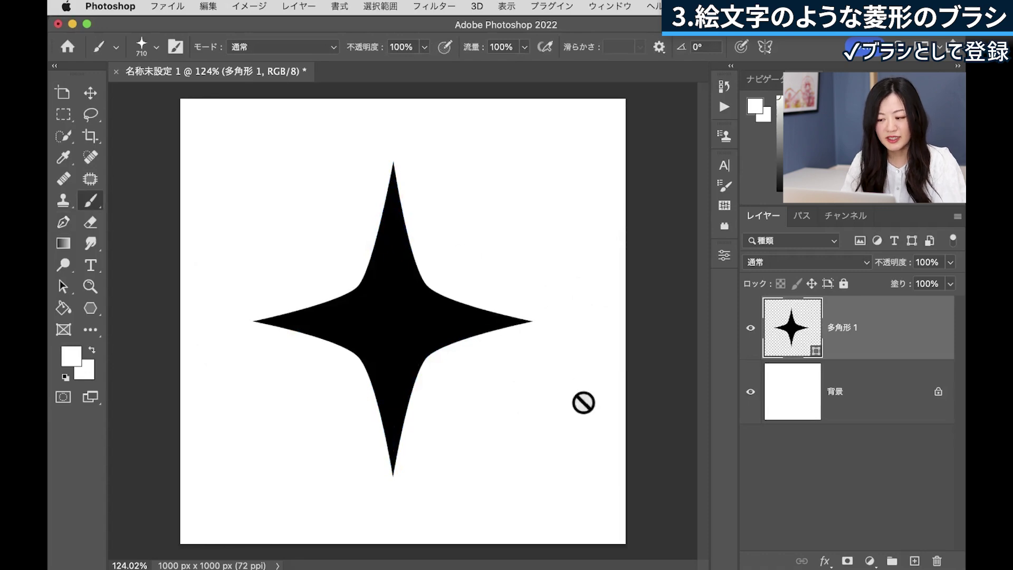
Hide the black star layer, add an empty layer, and shrink the brush to 300 px
{"action": "left_click", "coordinate": [750, 328]}
{"action": "left_click", "coordinate": [842, 401]}
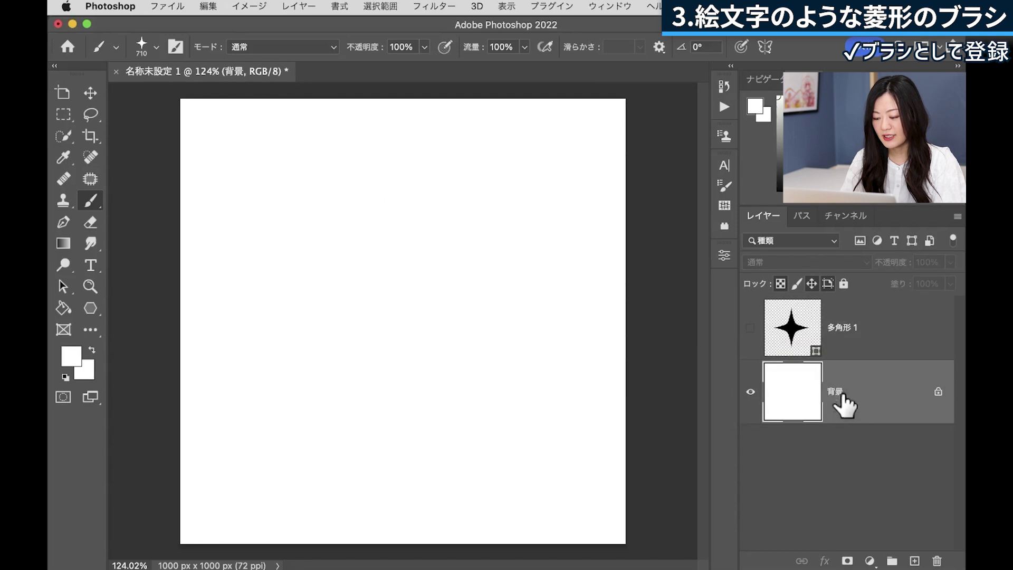
{"action": "left_click", "coordinate": [914, 562]}
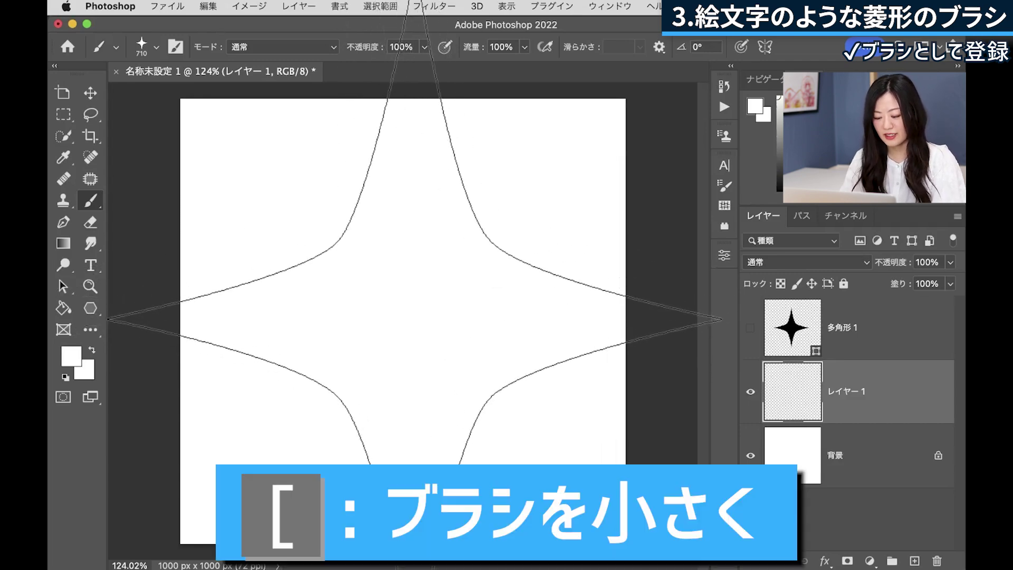
{"action": "key", "text": "bracketleft"}
{"action": "key", "text": "bracketleft"}
{"action": "key", "text": "bracketleft"}
{"action": "key", "text": "bracketleft"}
{"action": "key", "text": "bracketleft"}
{"action": "key", "text": "bracketleft"}
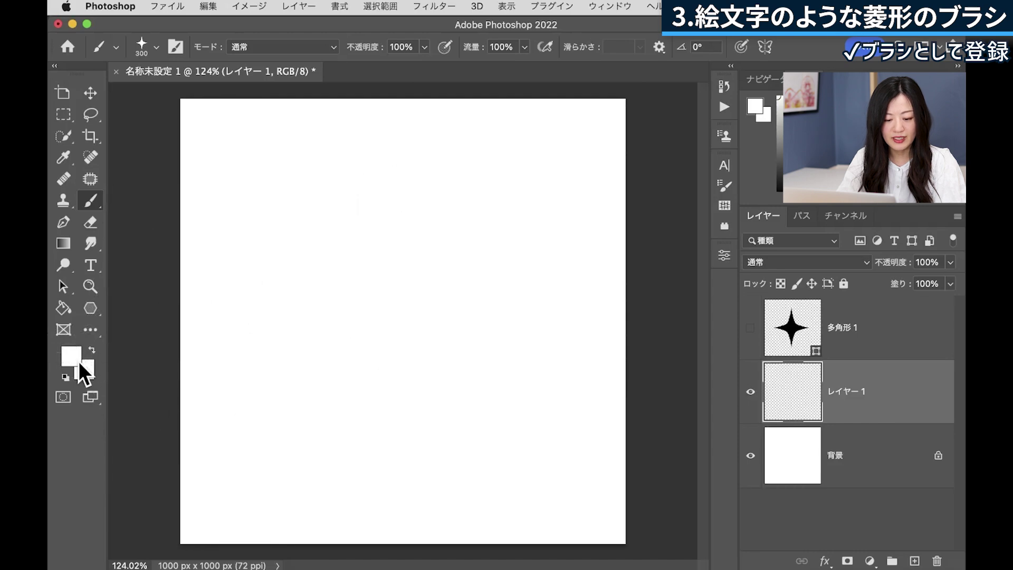
Pick bright yellow and stamp three yellow sparkles across the canvas
{"action": "left_click", "coordinate": [79, 362]}
{"action": "left_click_drag", "start_coordinate": [276, 359], "coordinate": [353, 329]}
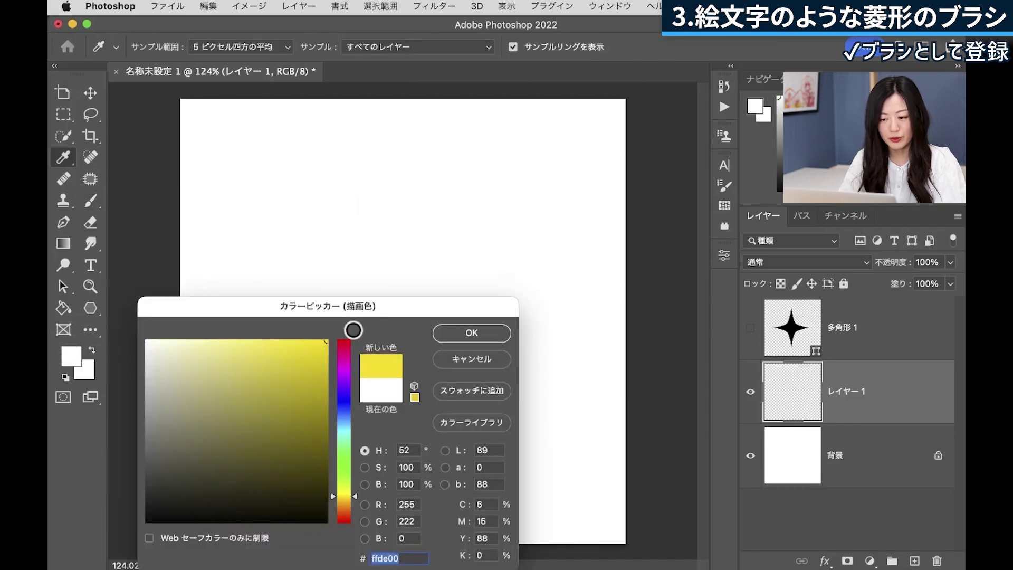
{"action": "left_click", "coordinate": [490, 335]}
{"action": "left_click", "coordinate": [387, 301]}
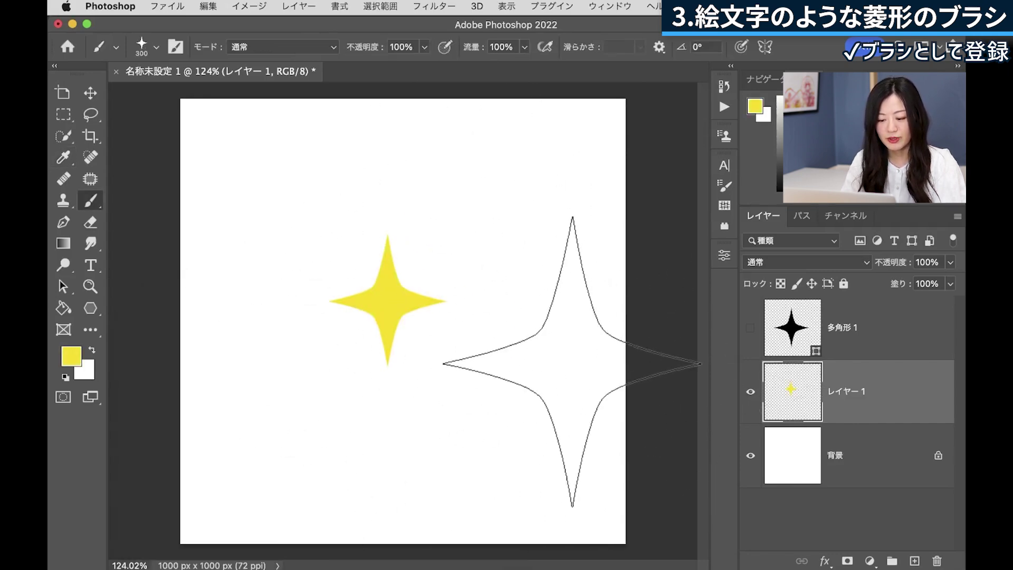
{"action": "left_click", "coordinate": [524, 386]}
{"action": "left_click", "coordinate": [278, 221]}
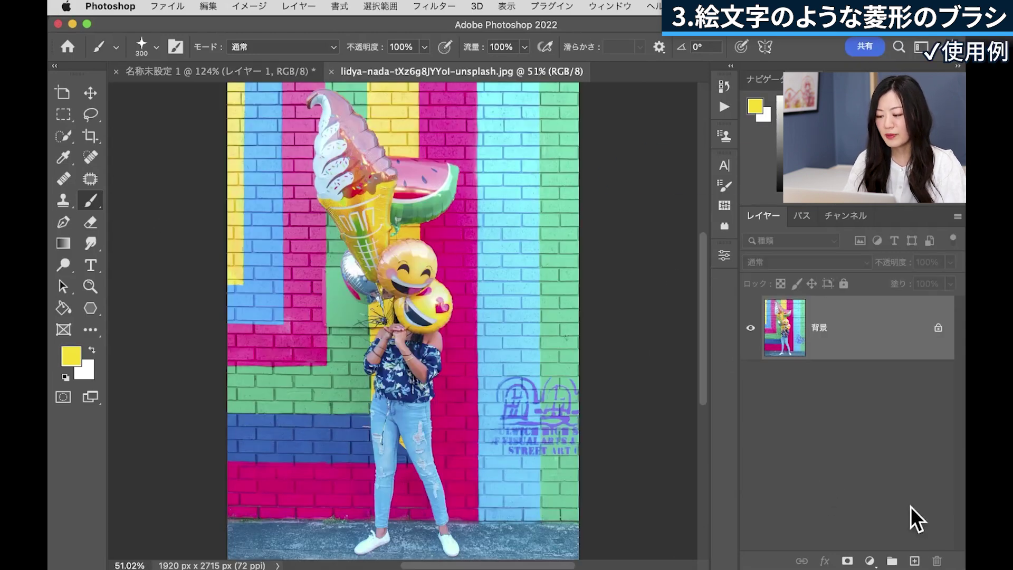
On a new layer, stamp two sparkles and paint a star band across the ice-cream balloon
{"action": "left_click", "coordinate": [914, 561]}
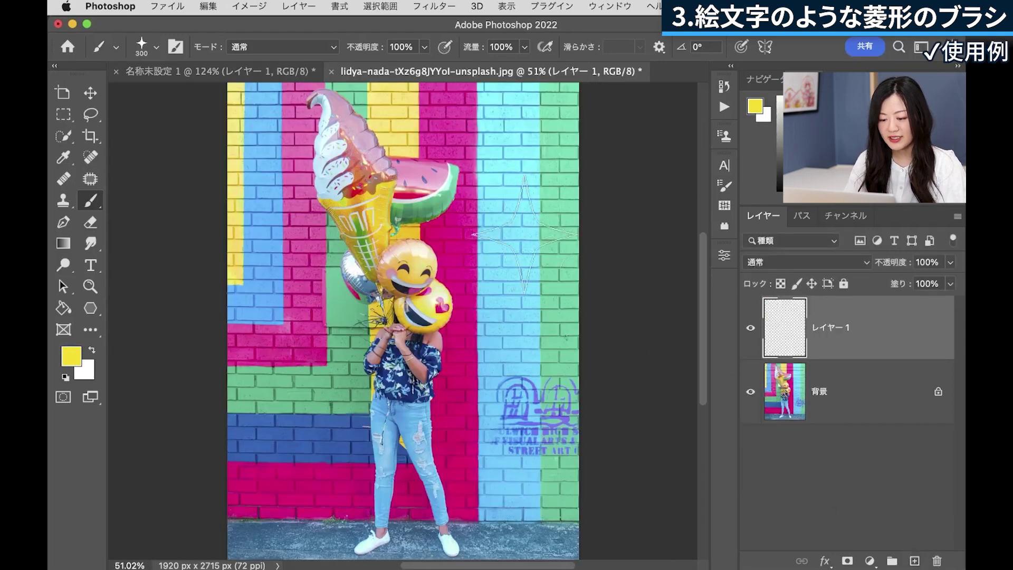
{"action": "left_click", "coordinate": [517, 219]}
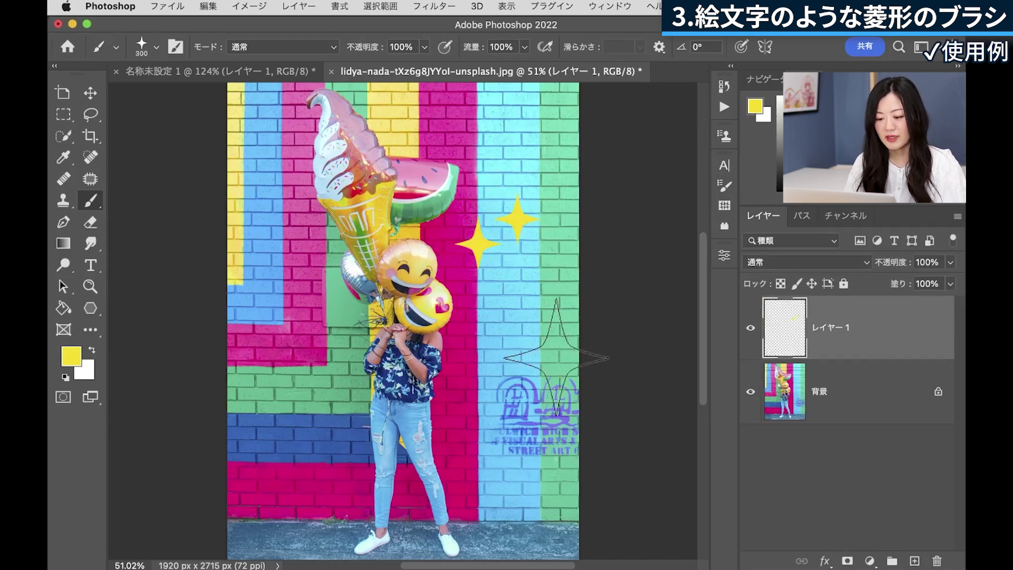
{"action": "left_click", "coordinate": [512, 287]}
{"action": "scroll", "coordinate": [394, 294], "scroll_direction": "down", "scroll_amount": 1}
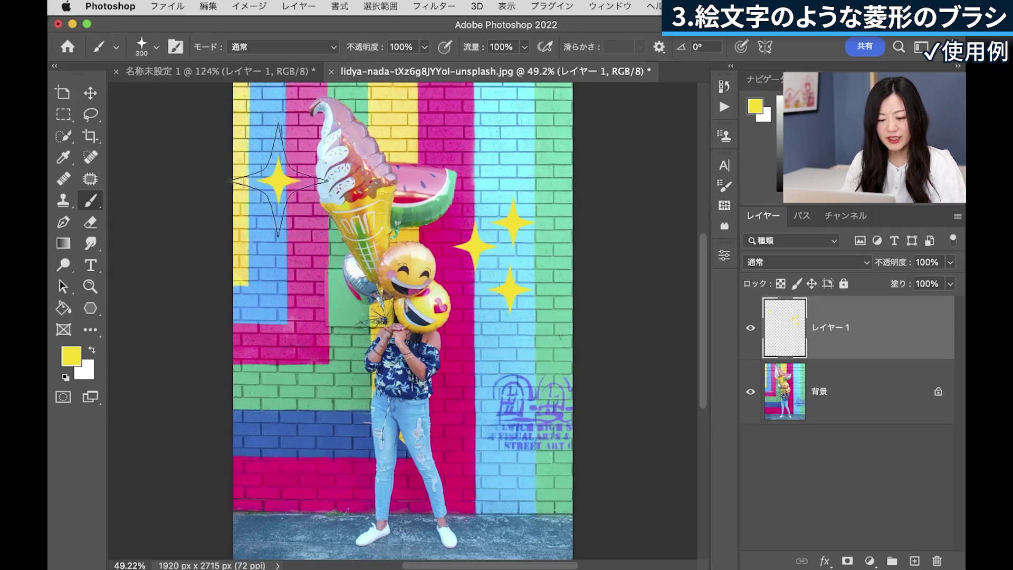
{"action": "left_click_drag", "start_coordinate": [278, 180], "coordinate": [481, 181]}
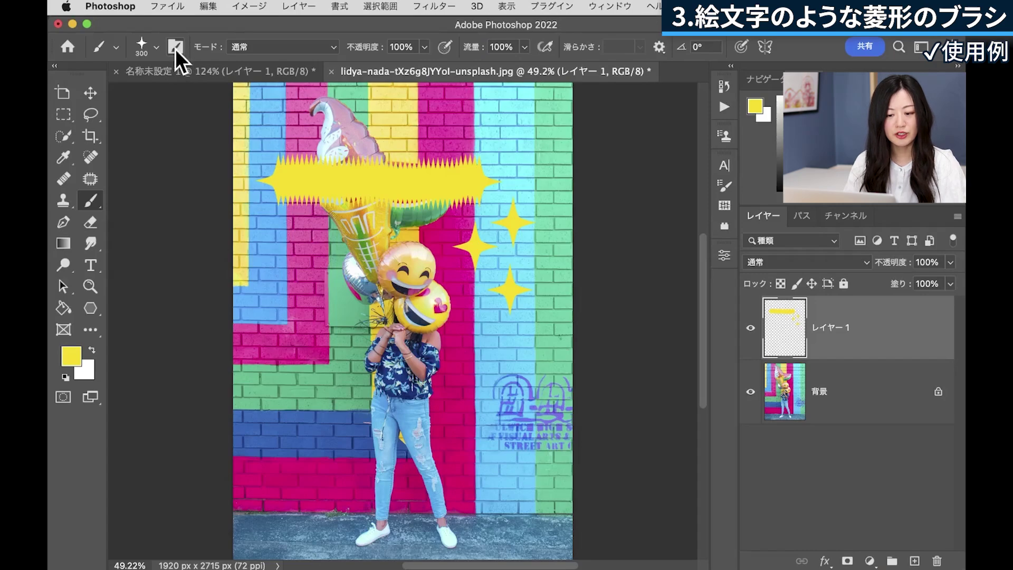
{"action": "left_click", "coordinate": [175, 49]}
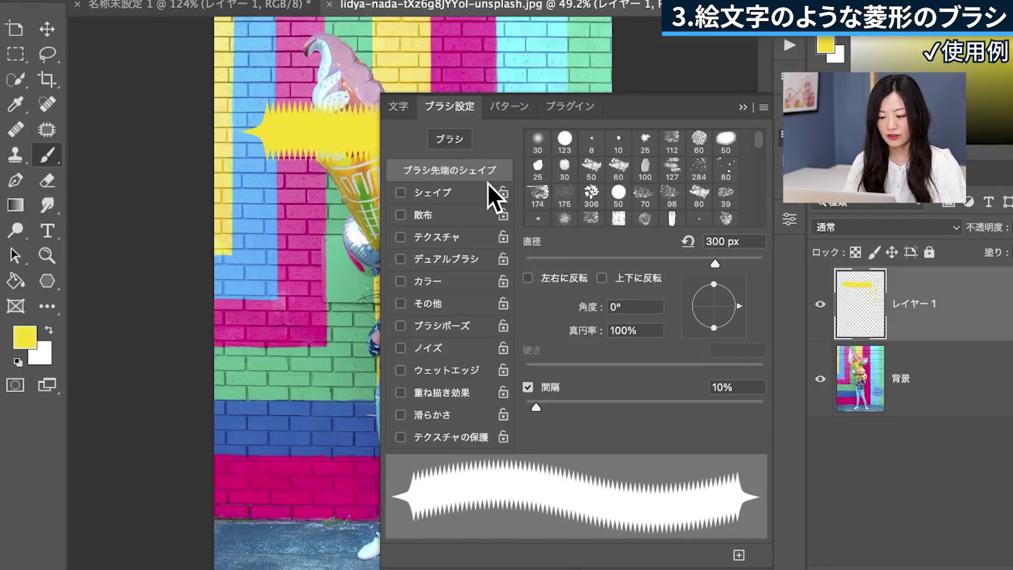
Give the brush wide spacing, high size jitter and ~297% scatter, then hide the first sparkle layer
{"action": "left_click_drag", "start_coordinate": [536, 406], "coordinate": [670, 408]}
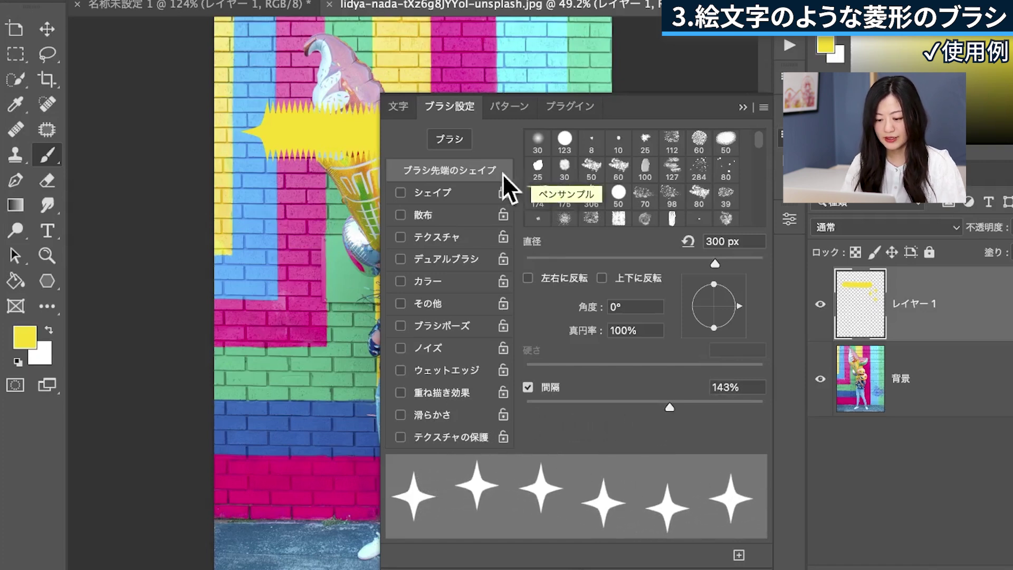
{"action": "left_click", "coordinate": [455, 197]}
{"action": "left_click_drag", "start_coordinate": [532, 150], "coordinate": [760, 161]}
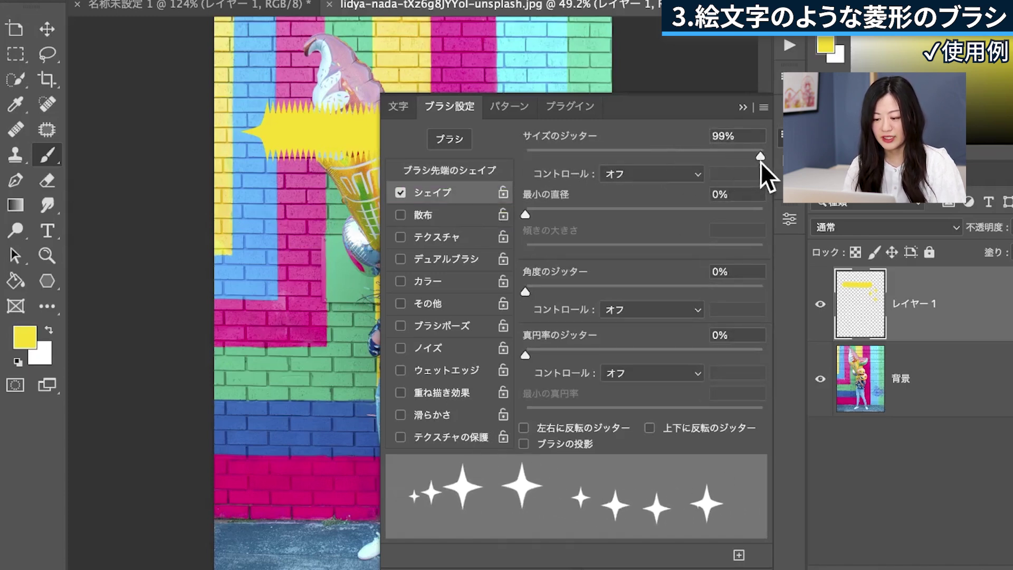
{"action": "left_click", "coordinate": [460, 216]}
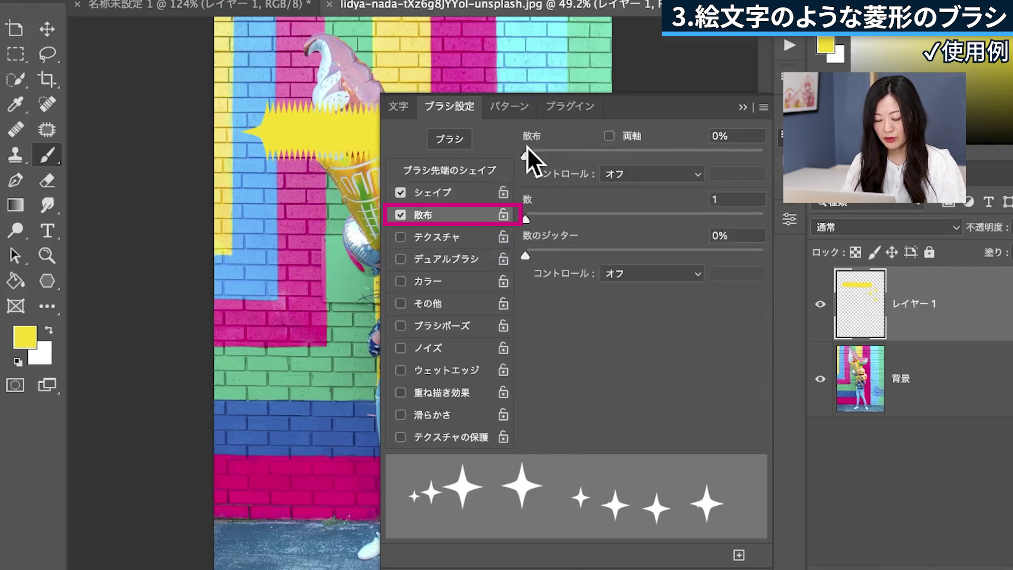
{"action": "left_click_drag", "start_coordinate": [527, 147], "coordinate": [596, 151]}
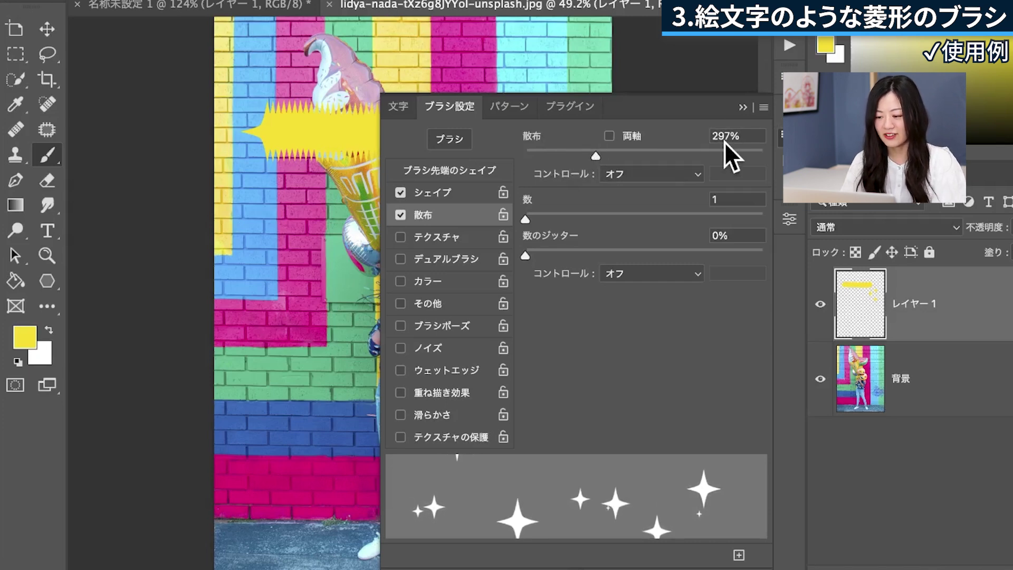
{"action": "left_click", "coordinate": [742, 108]}
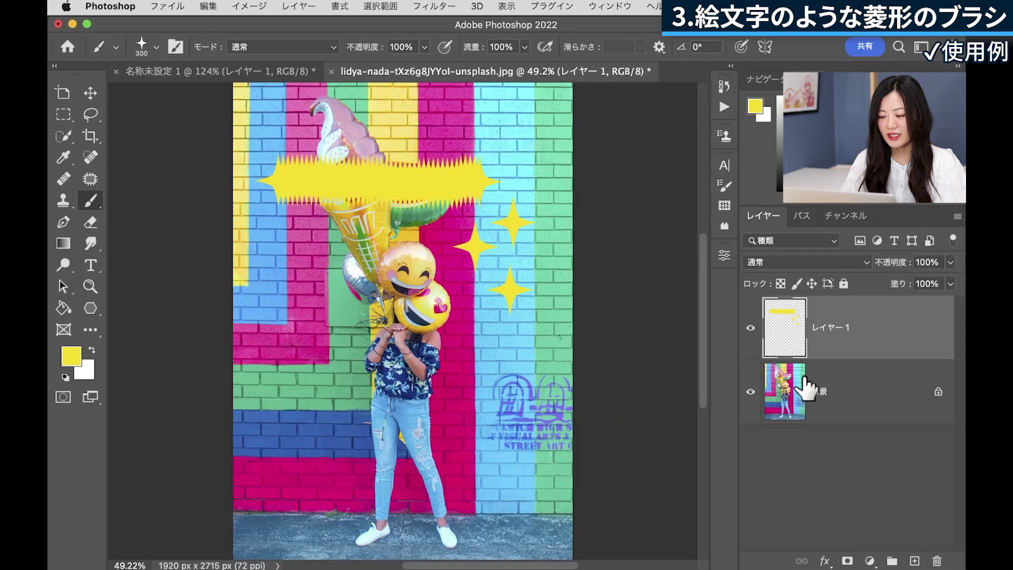
{"action": "left_click", "coordinate": [749, 329]}
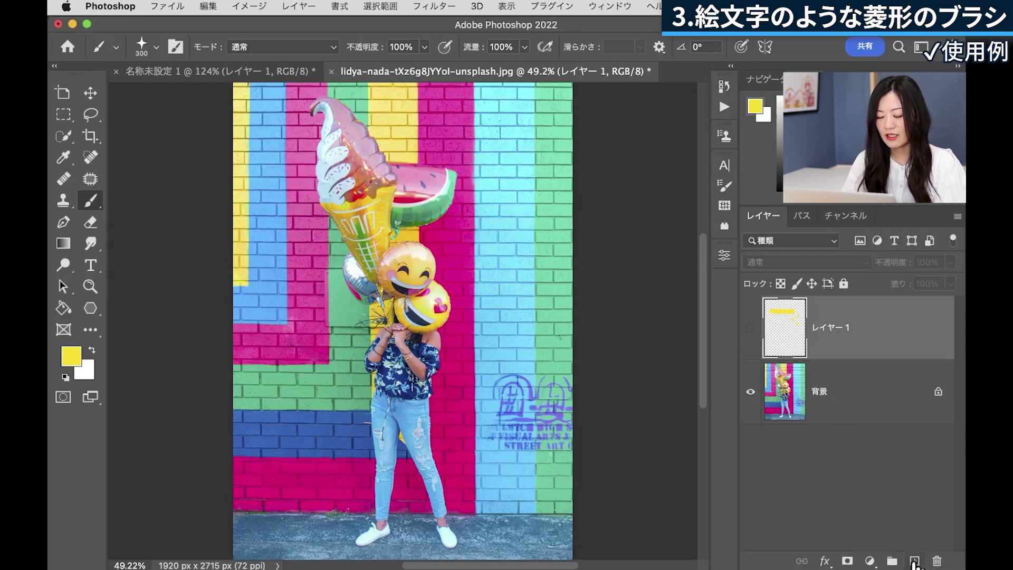
Add a new empty layer above the hidden レイヤー 1
{"action": "left_click", "coordinate": [914, 561]}
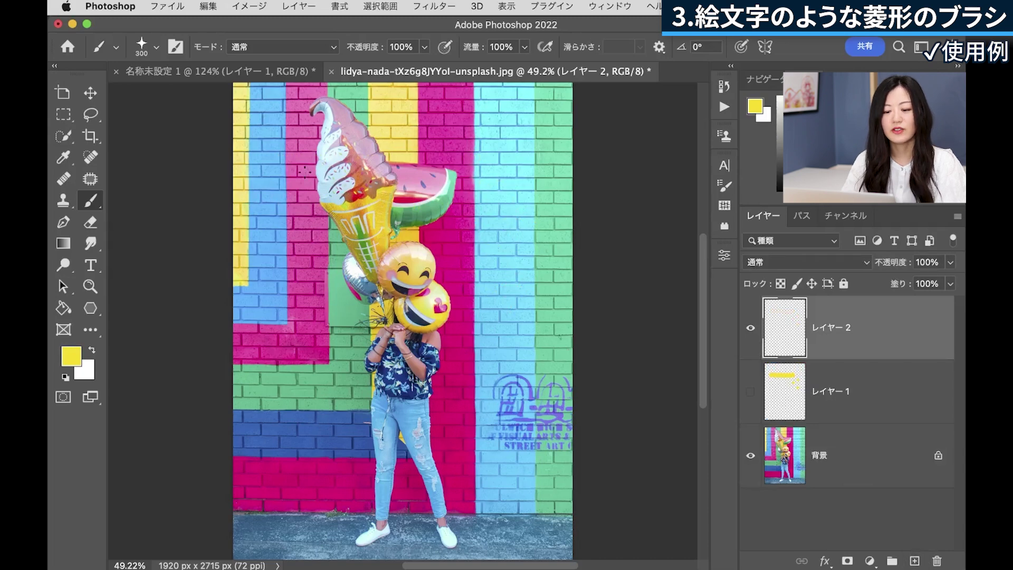